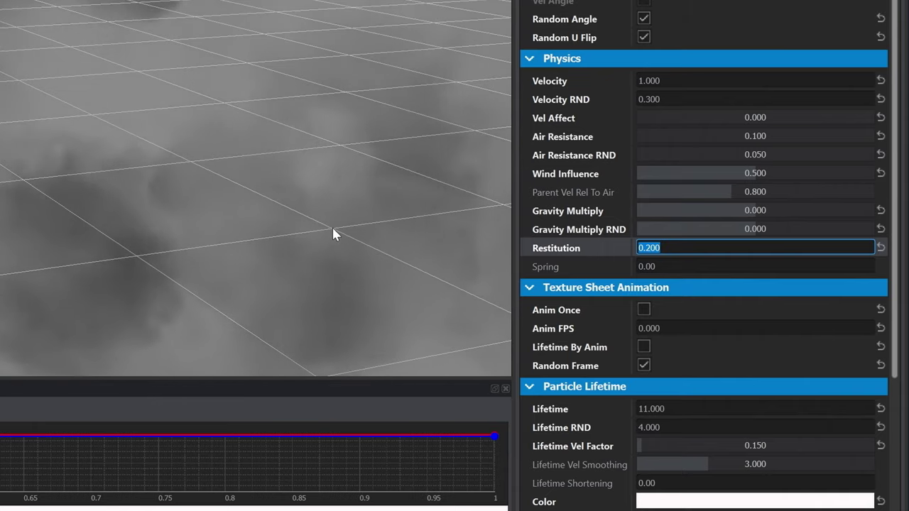
# Set the smoke emitter's Restitution to 0 in its physics properties.
pyautogui.write('0')
pyautogui.press('Return')
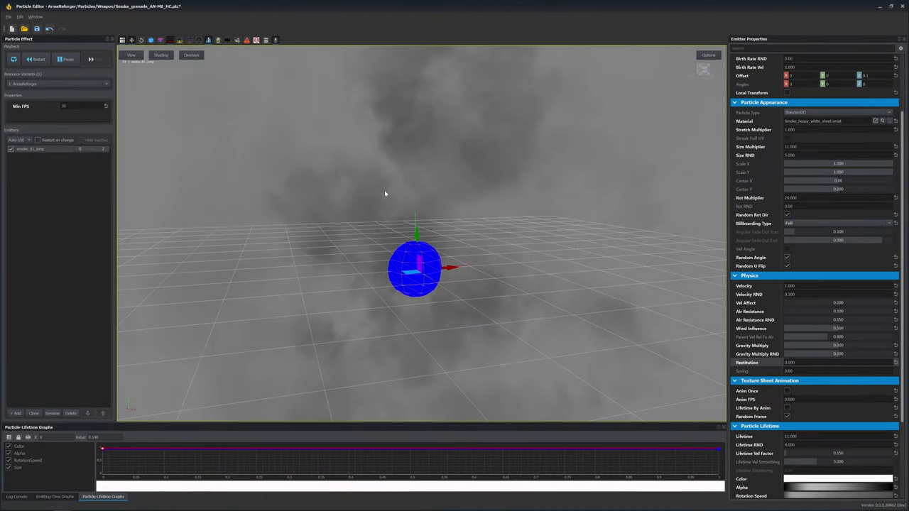
pyautogui.moveTo(385, 194); pyautogui.dragTo(378, 213, button='right')
# Change the emitter's shape type to Box and set its shape size to X 10, Y 0, Z 10.
pyautogui.scroll(3, 792, 196)
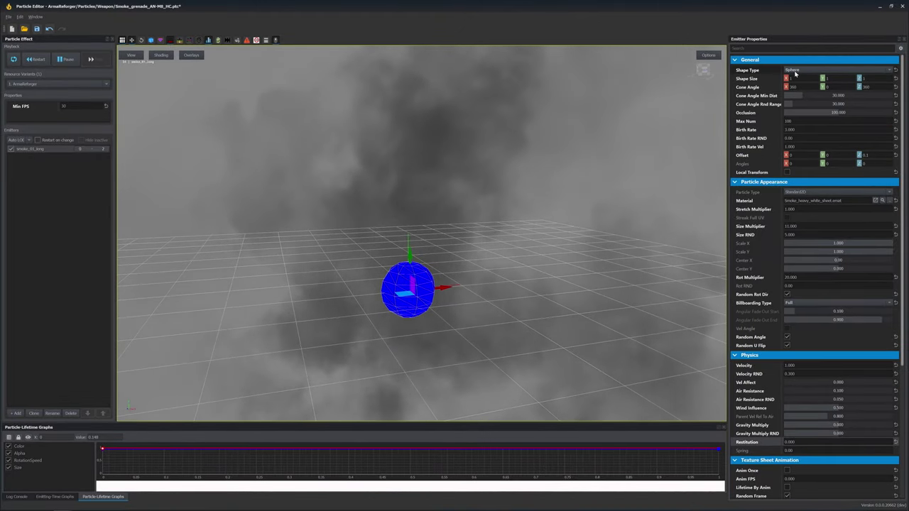
pyautogui.click(794, 70)
pyautogui.click(791, 55)
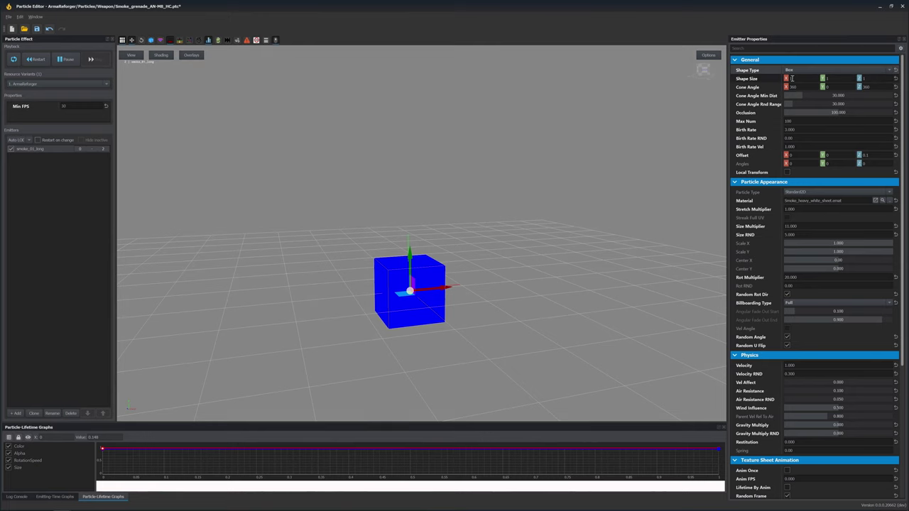
pyautogui.write('10')
pyautogui.press('Return')
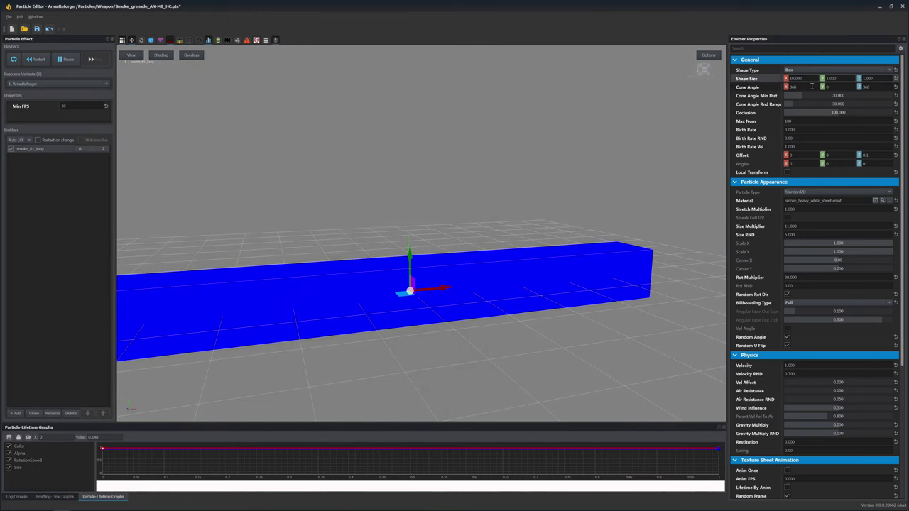
pyautogui.write('10')
pyautogui.press('Return')
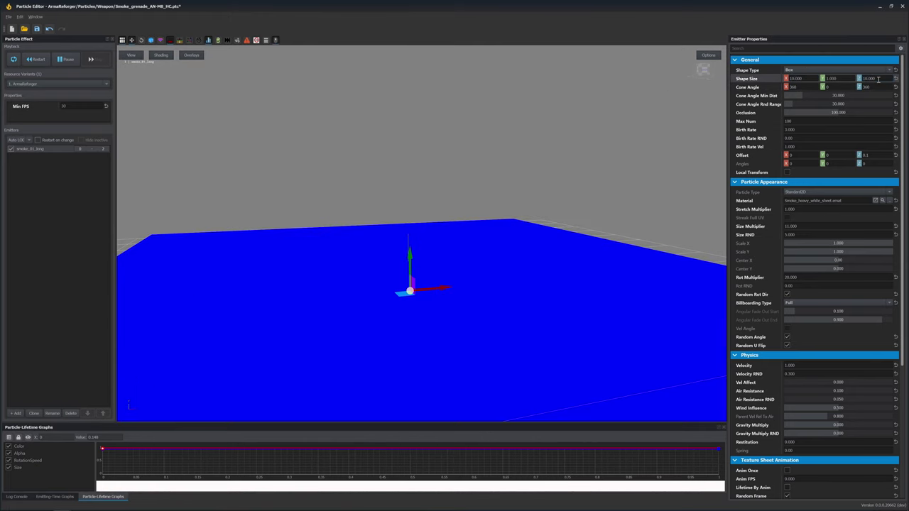
pyautogui.write('0')
pyautogui.press('Return')
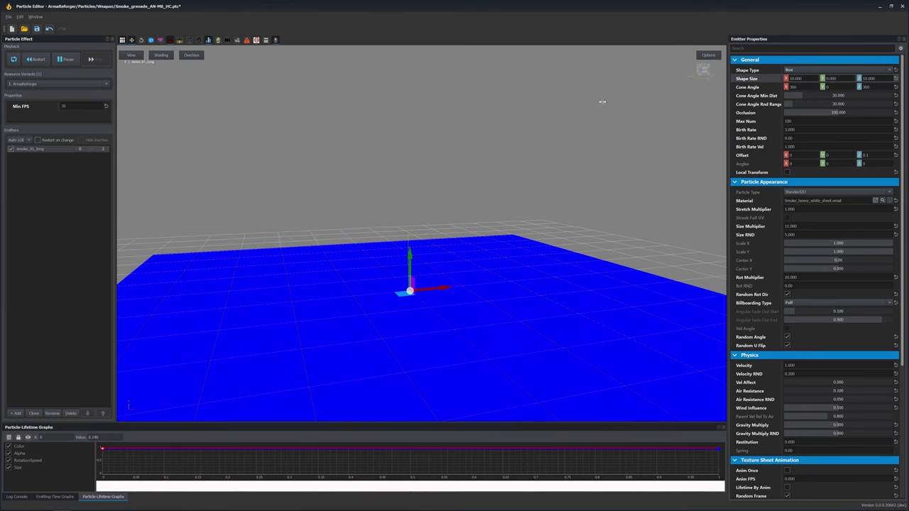
# Raise the emitter's Max Num particle limit and open its Birth Rate for editing.
pyautogui.press('s')
pyautogui.moveTo(601, 101); pyautogui.dragTo(609, 115, button='right')
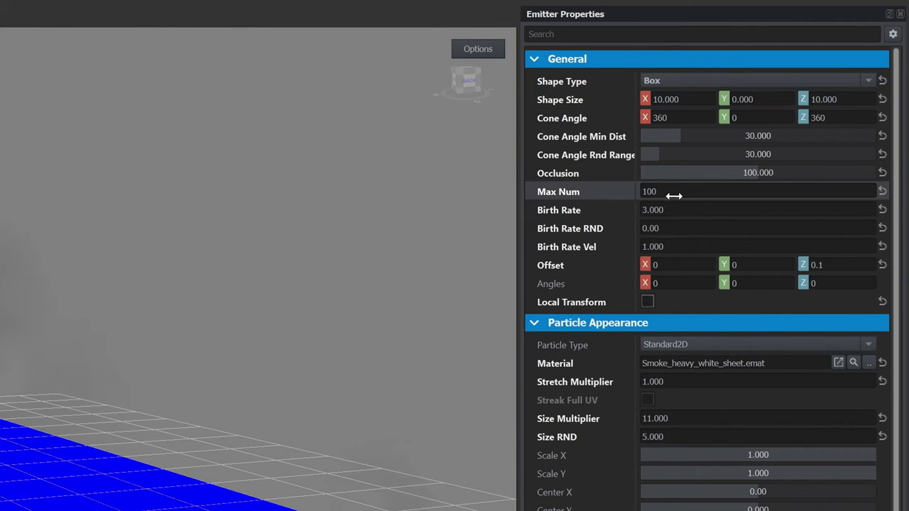
pyautogui.write('000')
pyautogui.click(671, 206)
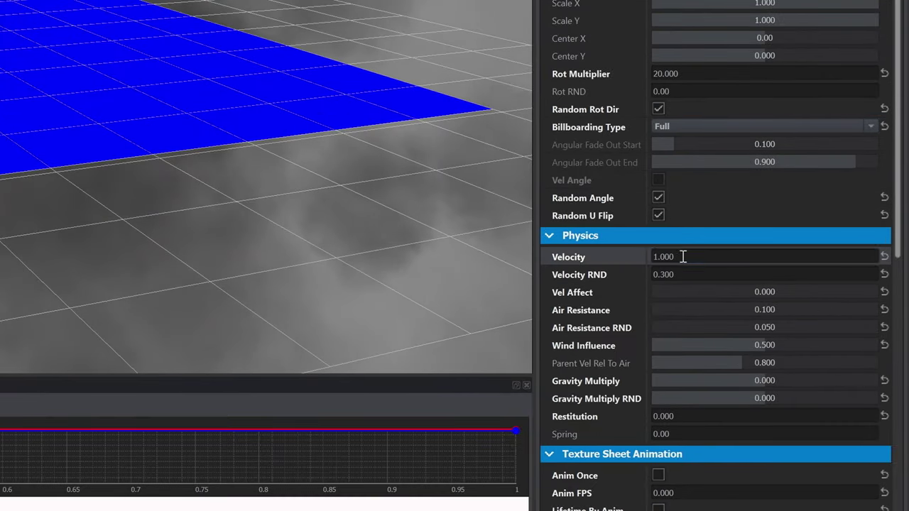
# Set the particles' physics Velocity to 0.
pyautogui.click(684, 257)
pyautogui.write('000')
pyautogui.press('Return')
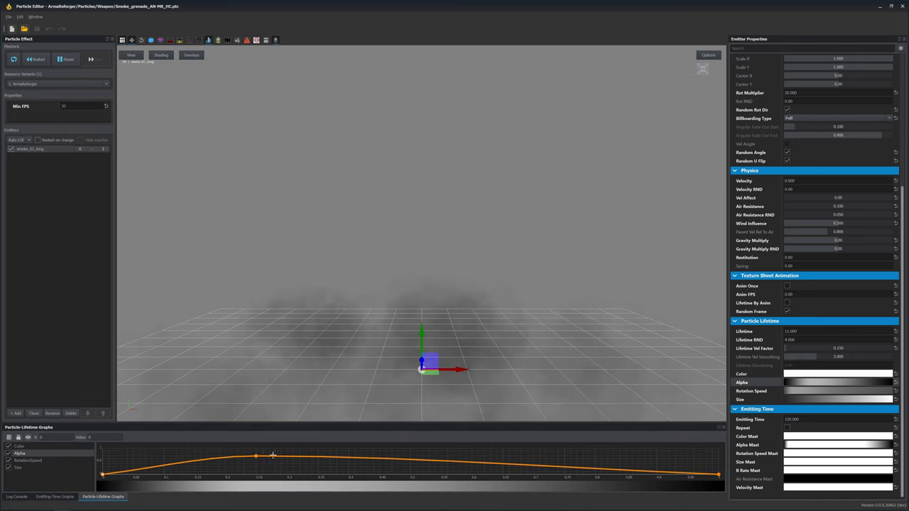
# Adjust the peak key of the particle-lifetime Alpha curve and reset the emitting-time Alpha Mast curve to its default.
pyautogui.moveTo(257, 455); pyautogui.dragTo(255, 455)
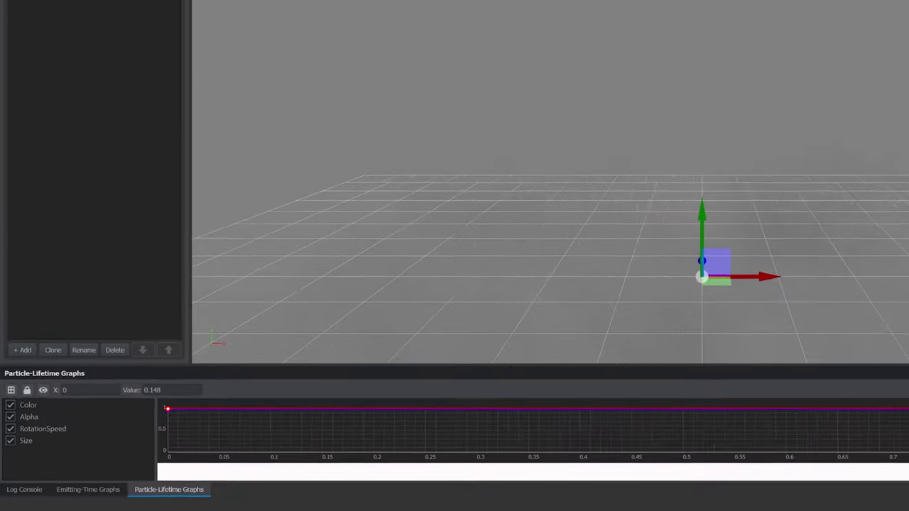
pyautogui.click(830, 447)
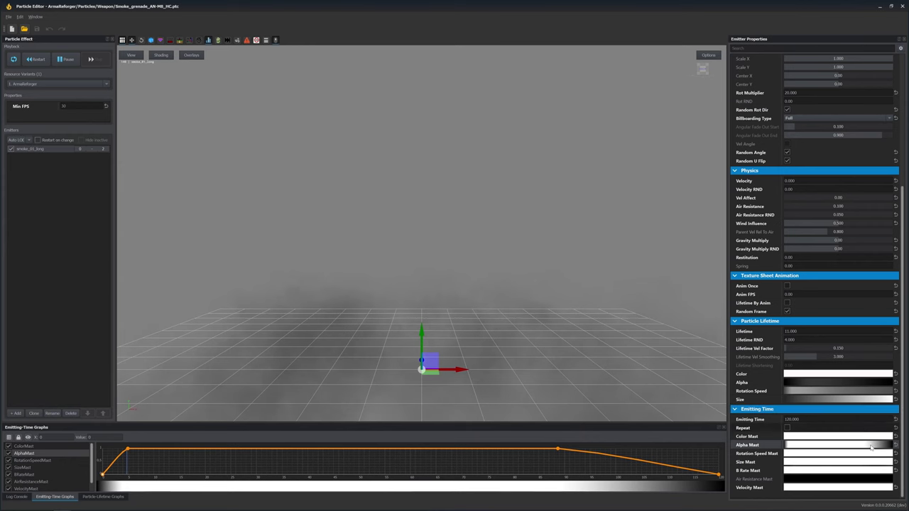
pyautogui.click(896, 444)
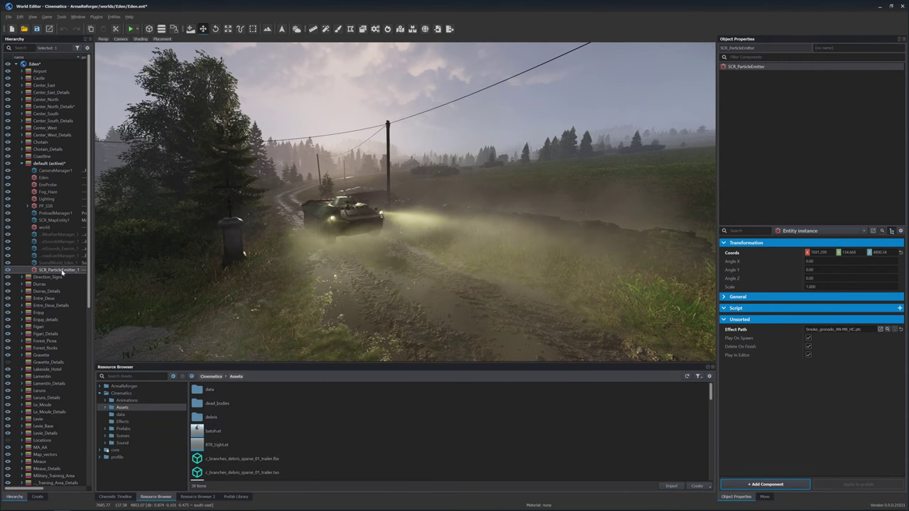
# In the World Editor, create a prefab named btr_smoke from SCR_ParticleEmitter_1 in the Assets folder and delete the original emitter from the world.
pyautogui.moveTo(61, 269); pyautogui.dragTo(307, 441)
pyautogui.write('btr_smoke')
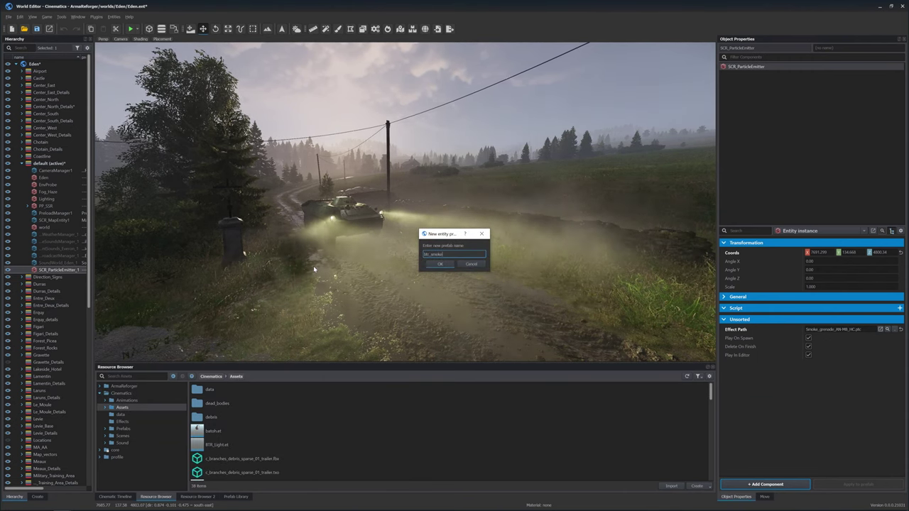
pyautogui.press('Return')
pyautogui.rightClick(60, 269)
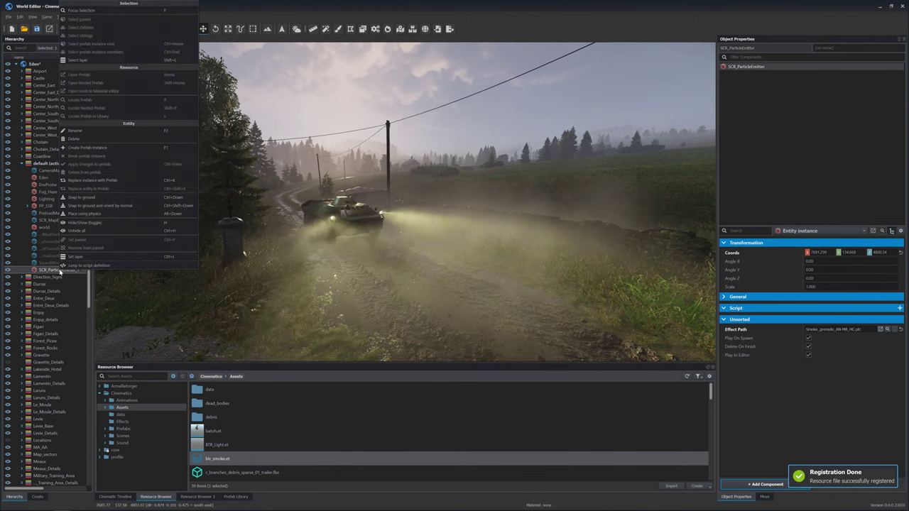
pyautogui.click(84, 139)
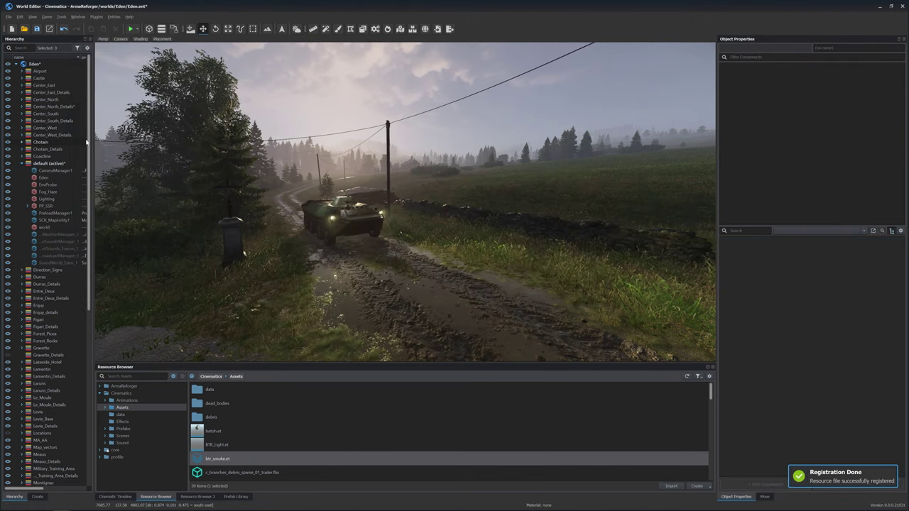
# Add a BaseSlotComponent to the BTR vehicle and assign btr_smoke.et as its Entity Prefab.
pyautogui.click(341, 216)
pyautogui.click(767, 485)
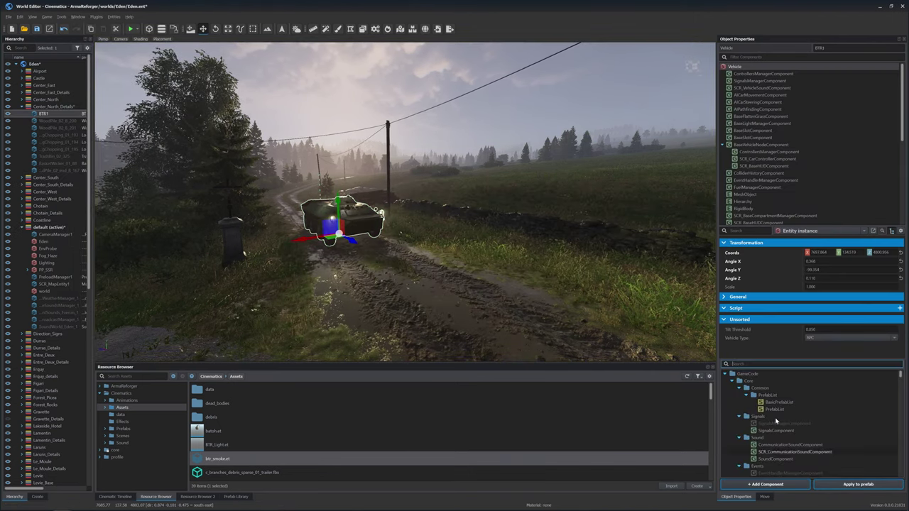
pyautogui.write('slot')
pyautogui.scroll(-2, 775, 417)
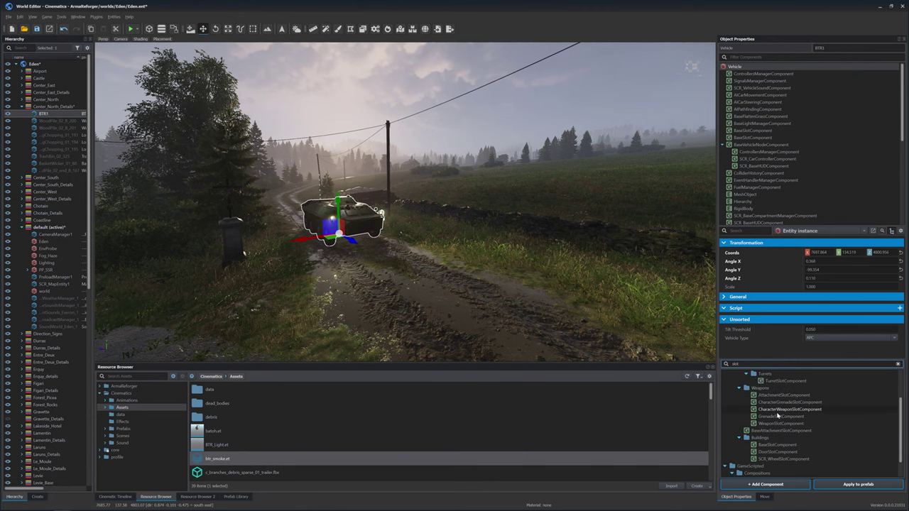
pyautogui.click(778, 444)
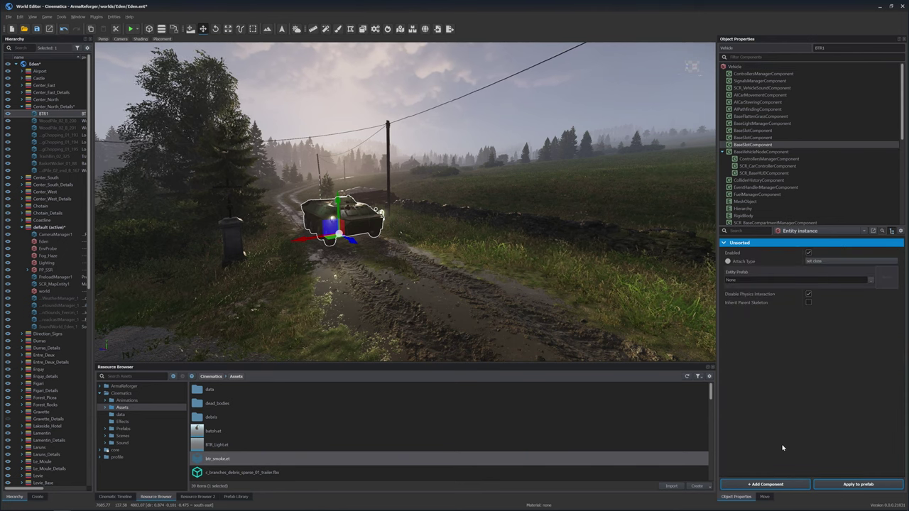
pyautogui.moveTo(216, 463); pyautogui.dragTo(783, 282)
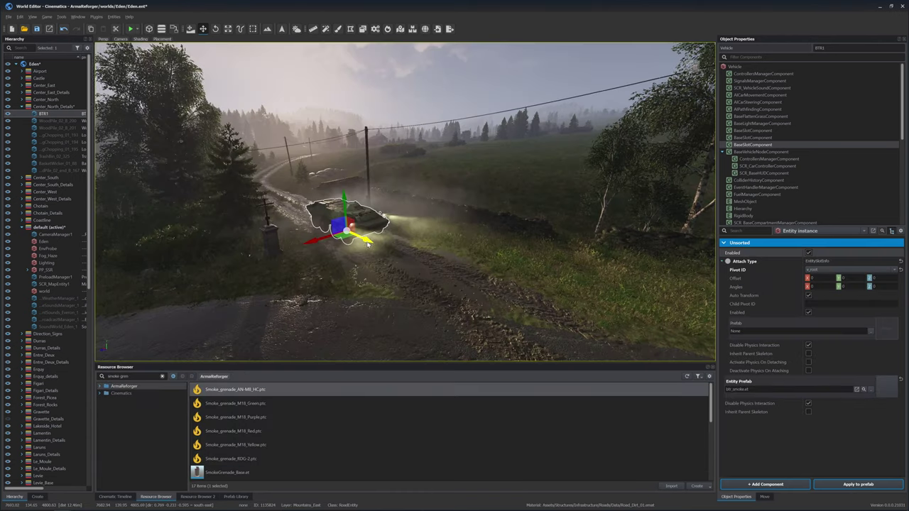
# Move the BTR forward and back along its length to test the attached smoke.
pyautogui.moveTo(368, 243); pyautogui.dragTo(498, 303)
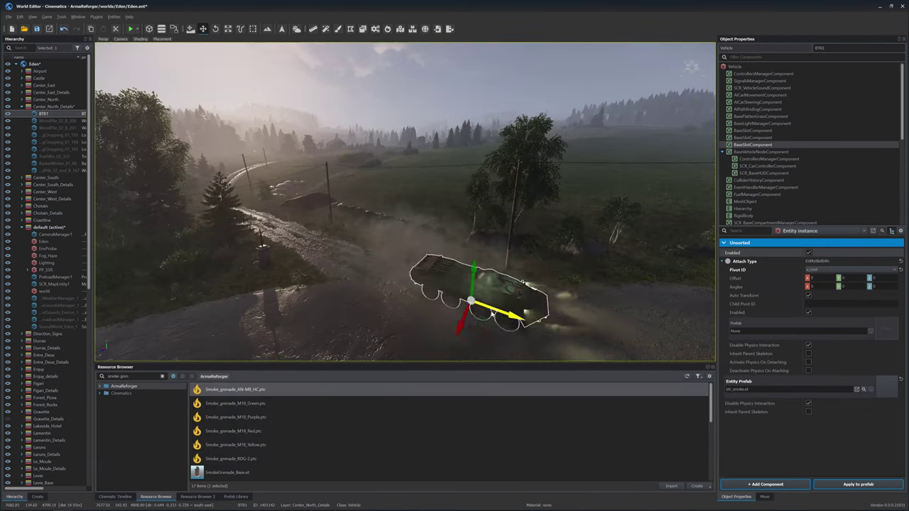
pyautogui.moveTo(518, 315); pyautogui.dragTo(279, 230)
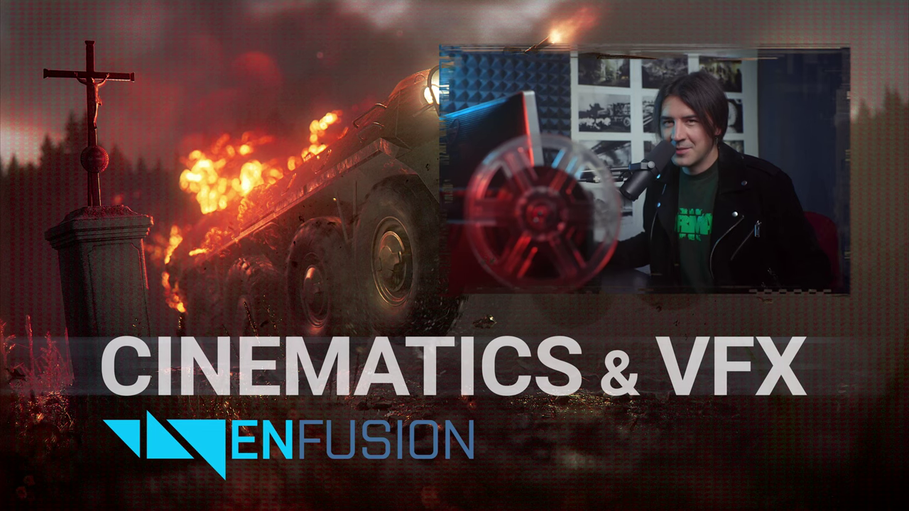
# Create a new cinematic scene named btr_scene in the Cinematic Timeline.
pyautogui.click(95, 108)
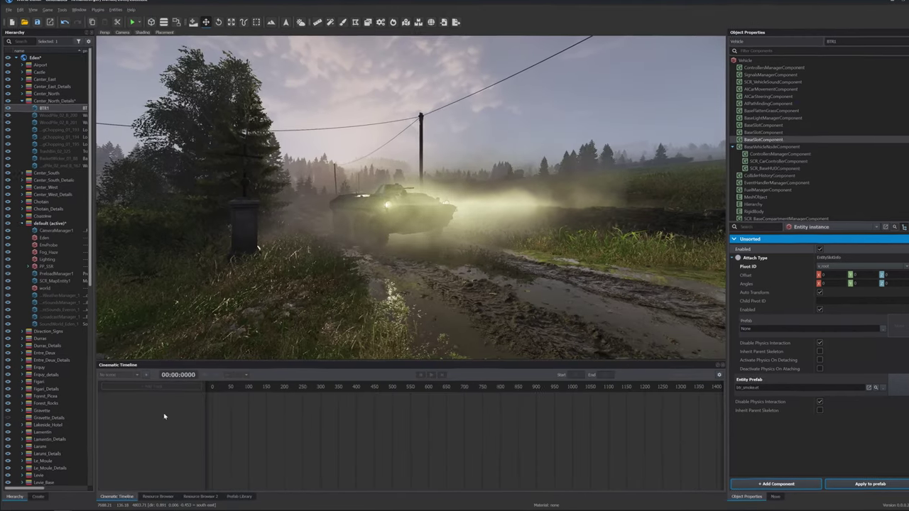
pyautogui.click(143, 376)
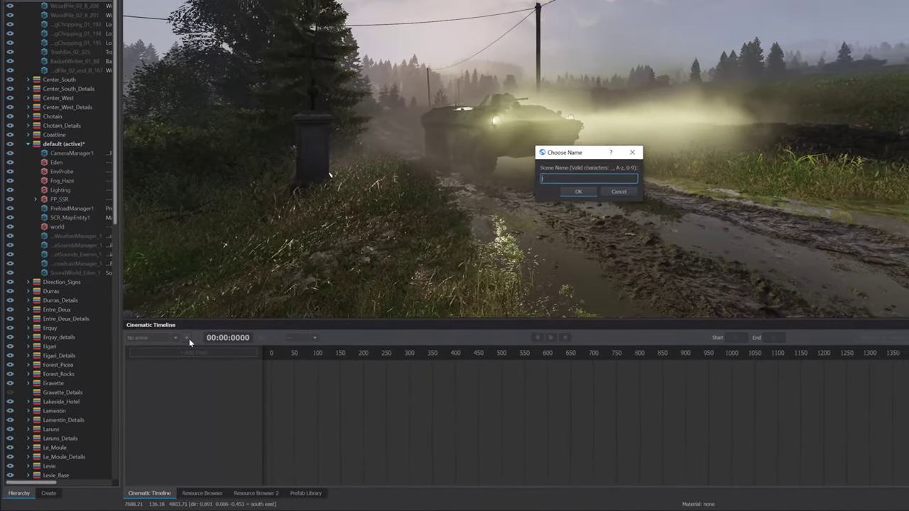
pyautogui.write('btr_')
pyautogui.write('scene')
pyautogui.press('Return')
# Add a camera track to btr_scene and activate the timeline's camera view for it.
pyautogui.click(215, 335)
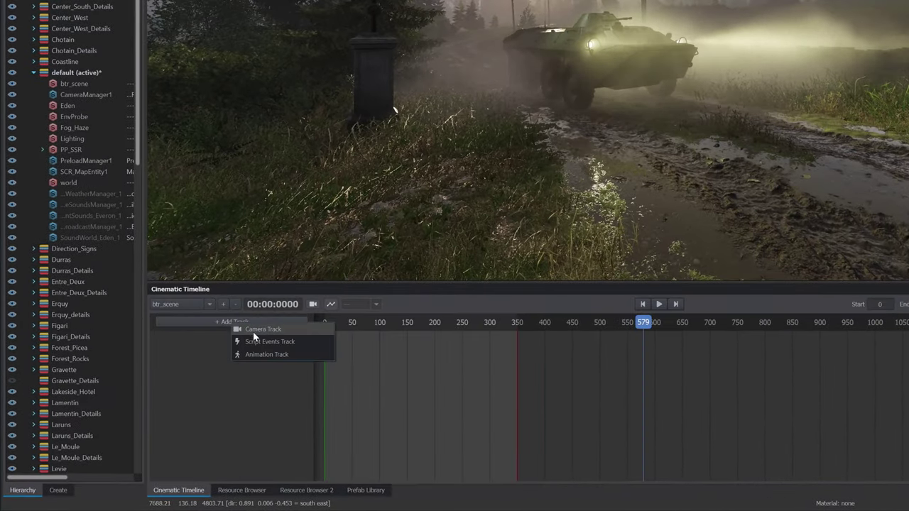
pyautogui.click(234, 349)
pyautogui.click(629, 159)
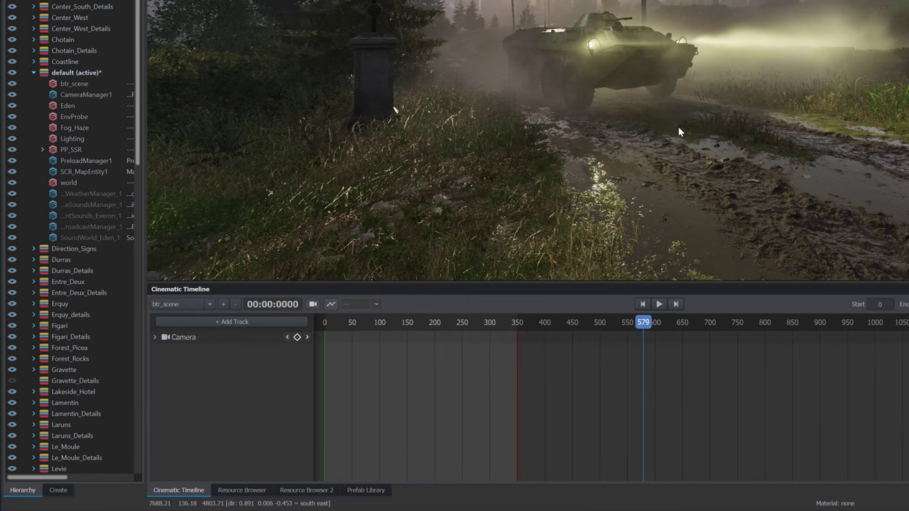
pyautogui.click(314, 305)
pyautogui.click(154, 339)
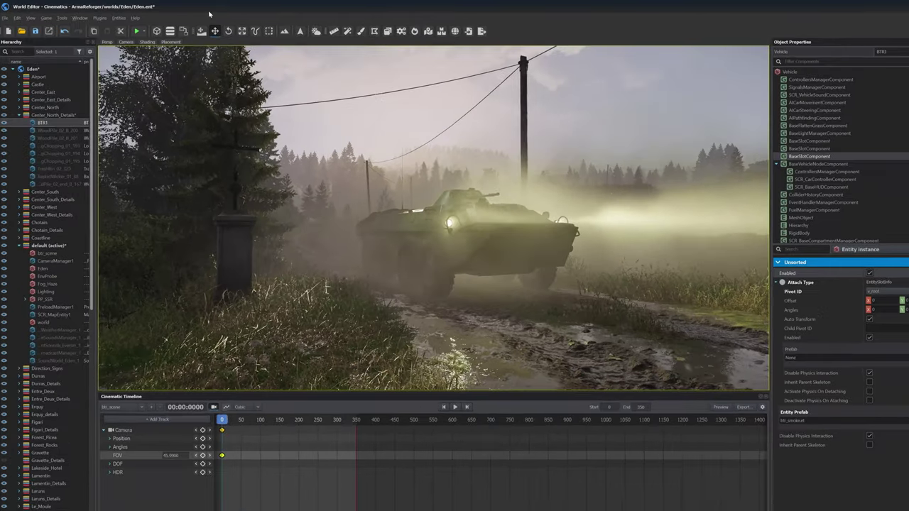
# Set the viewport camera's view aspect ratio to 16:9.
pyautogui.click(121, 39)
pyautogui.click(355, 369)
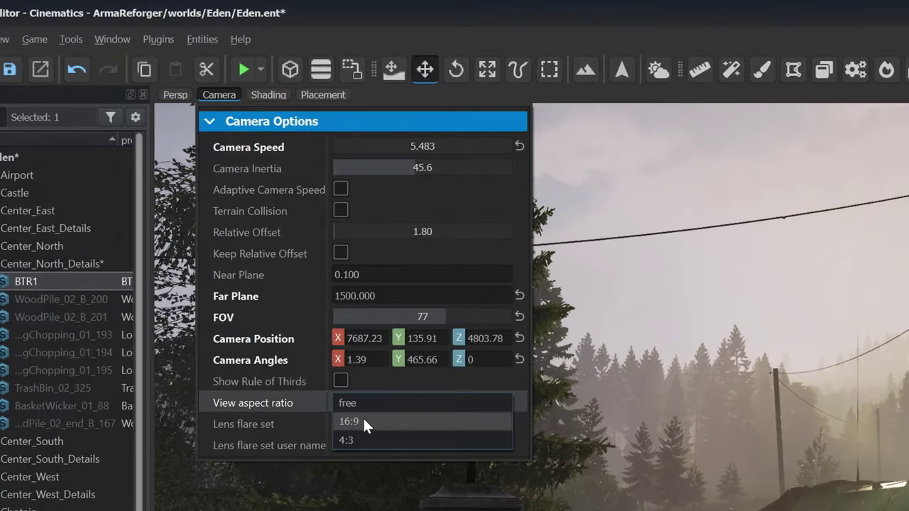
pyautogui.click(355, 388)
# Keyframe the camera's move at frames 0 and 350 and set the keys' interpolation to Linear.
pyautogui.click(191, 399)
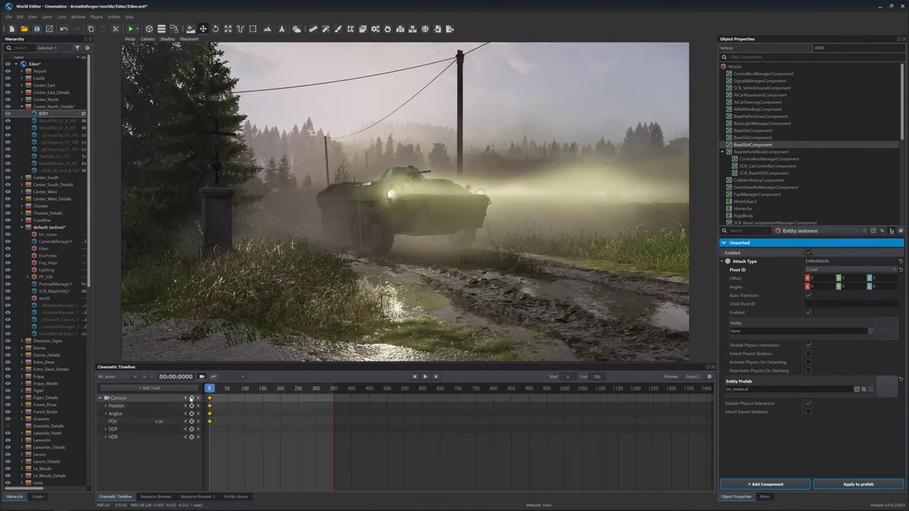
pyautogui.moveTo(309, 391)
pyautogui.mouseDown()
pyautogui.moveTo(333, 390)
pyautogui.moveTo(210, 389)
pyautogui.mouseUp()
pyautogui.click(191, 398)
pyautogui.click(229, 378)
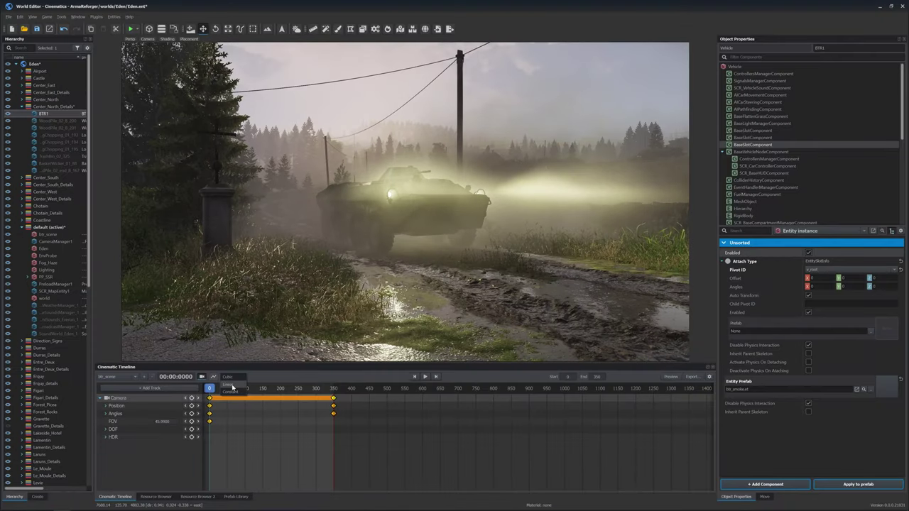
pyautogui.click(332, 398)
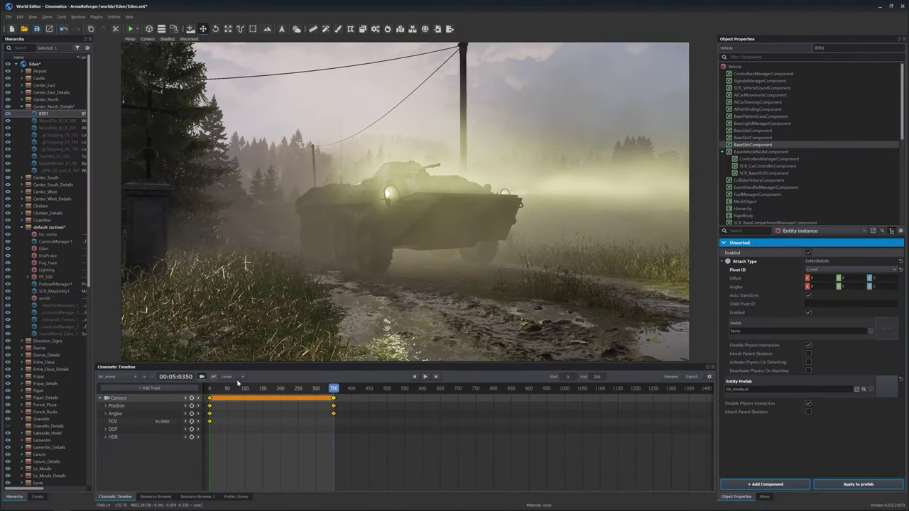
# At frame 100, enable the camera track's depth of field and set its Length Near to 1000.
pyautogui.click(245, 389)
pyautogui.click(106, 429)
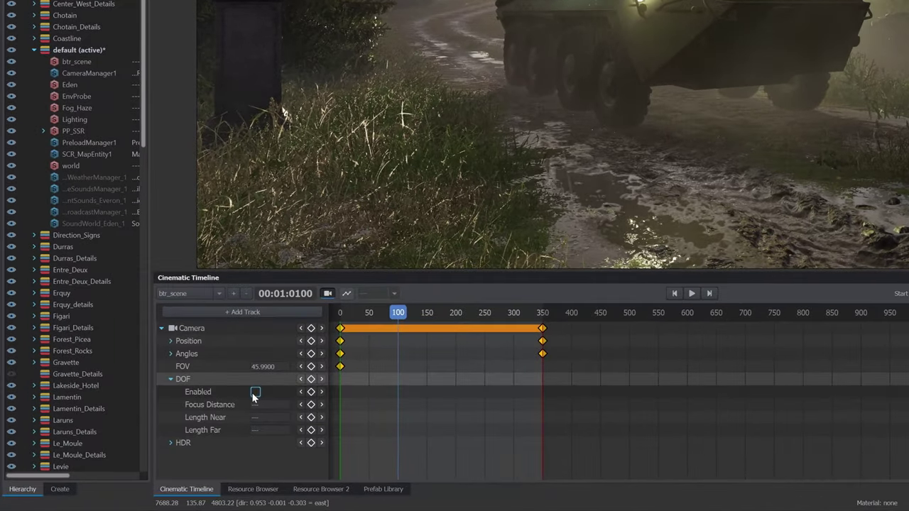
pyautogui.click(255, 393)
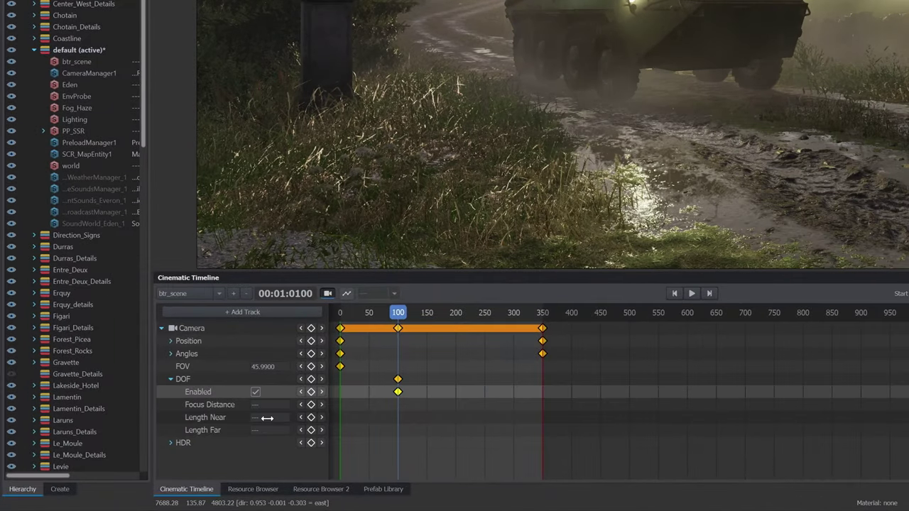
pyautogui.write('100')
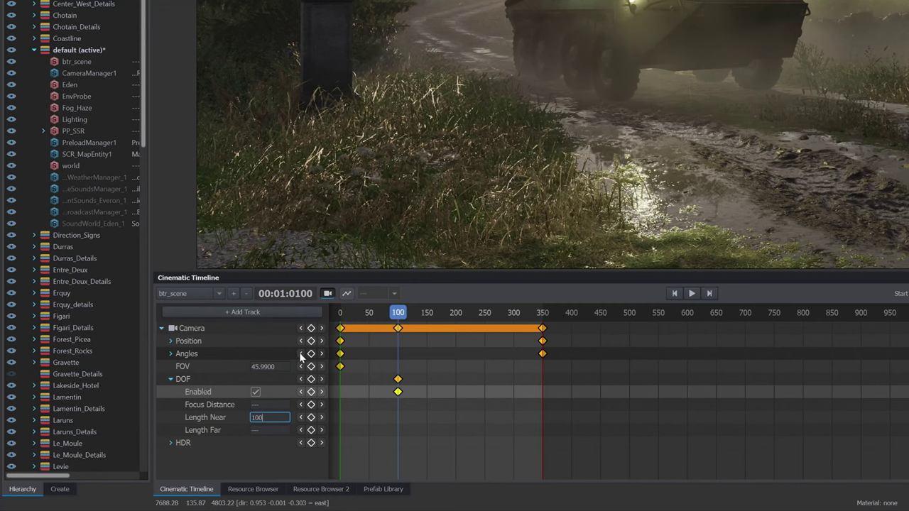
pyautogui.write('0')
pyautogui.press('Return')
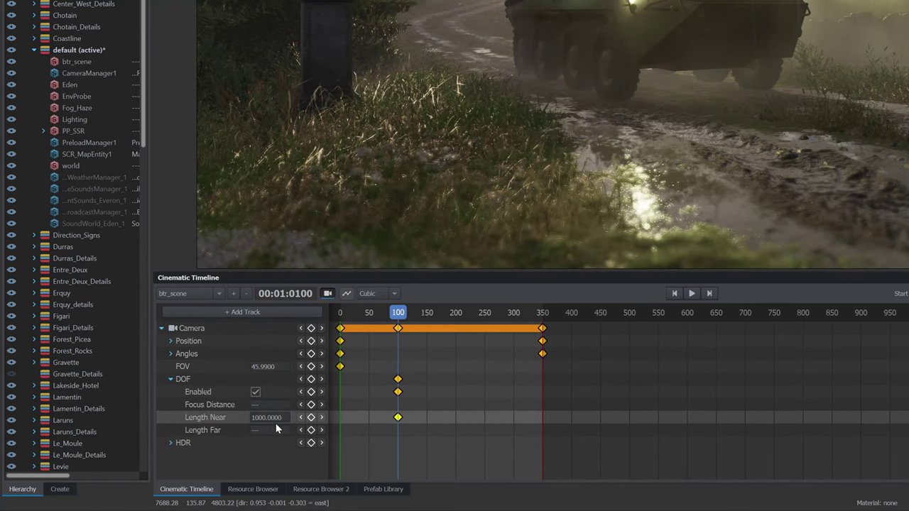
# Enter the Length Far value and adjust the Focus Distance for the camera's depth of field.
pyautogui.click(276, 429)
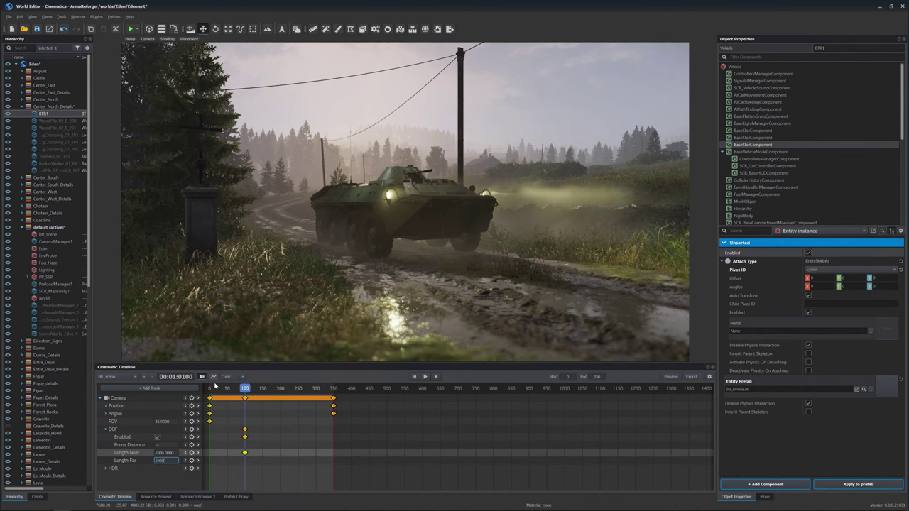
pyautogui.press('Return')
pyautogui.moveTo(159, 444); pyautogui.dragTo(289, 441)
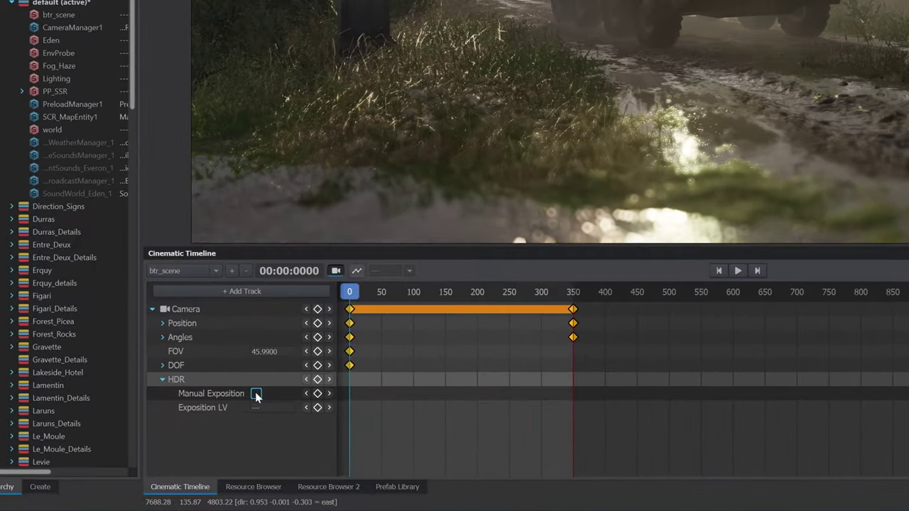
# Enable Manual Exposition in the camera's HDR settings at frame 0 and set Exposition LV to 3.17.
pyautogui.click(157, 445)
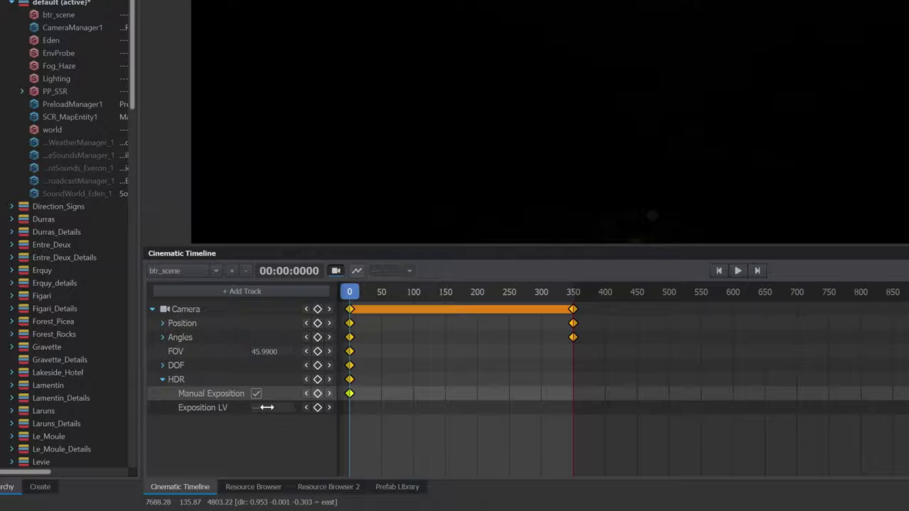
pyautogui.moveTo(163, 452); pyautogui.dragTo(273, 446)
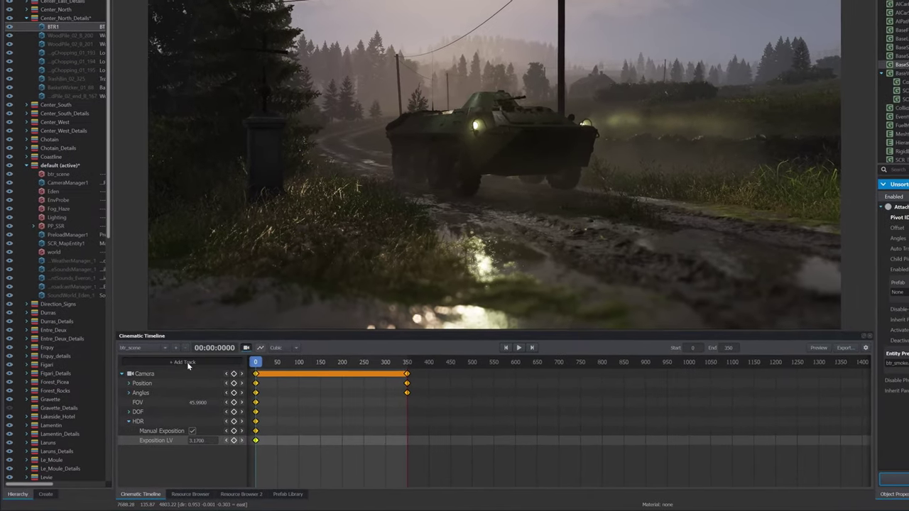
# Add a Script Events track named ScriptEvents to the timeline and keyframe it at frame 0.
pyautogui.click(161, 380)
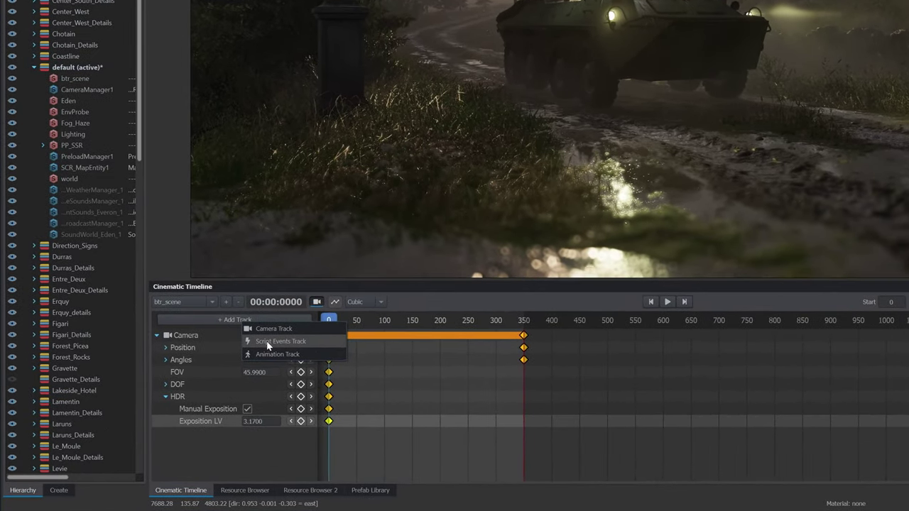
pyautogui.click(293, 341)
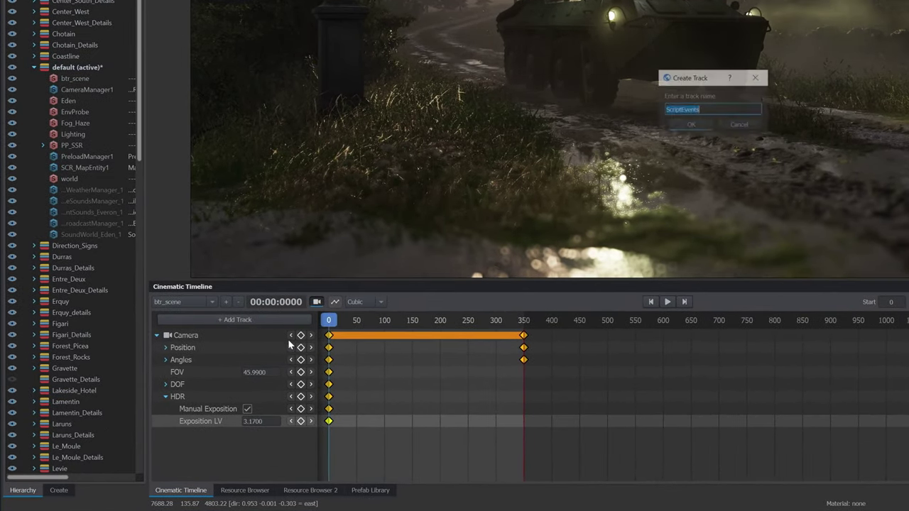
pyautogui.press('Return')
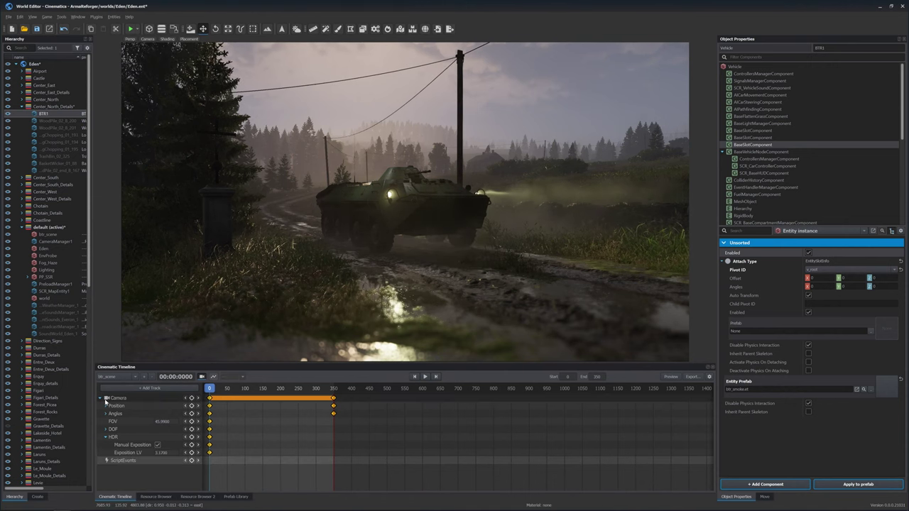
pyautogui.click(101, 400)
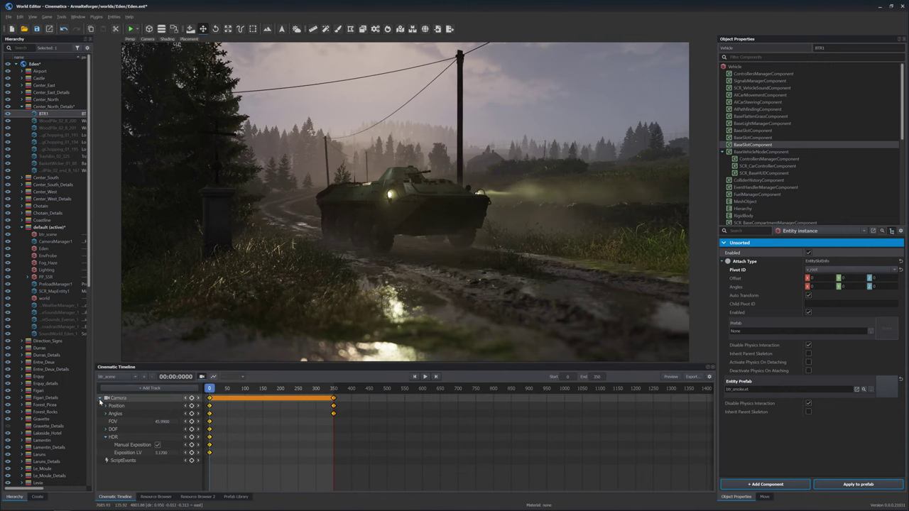
pyautogui.click(191, 407)
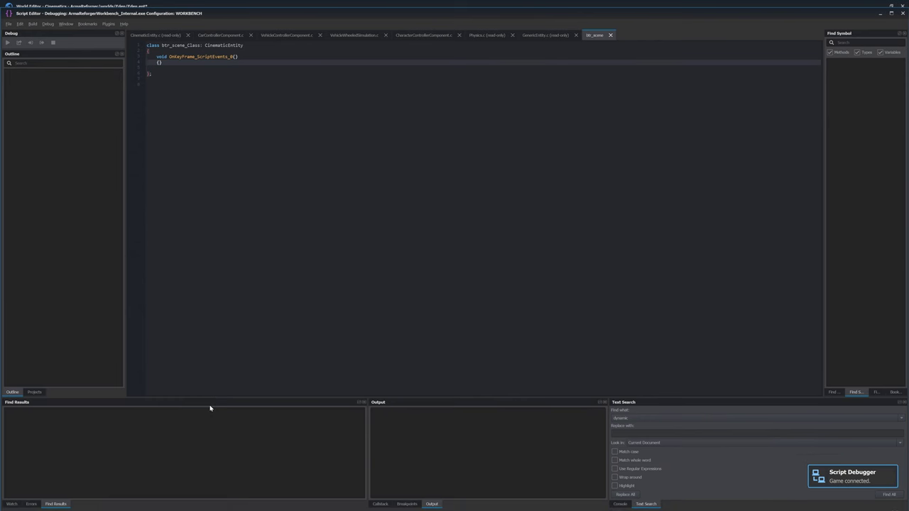
# Insert PlayCameraAnimation into the body of the OnKeyFrame_ScriptEvents_0 method in the btr_scene script.
pyautogui.press('Return')
pyautogui.write('PlayCamer')
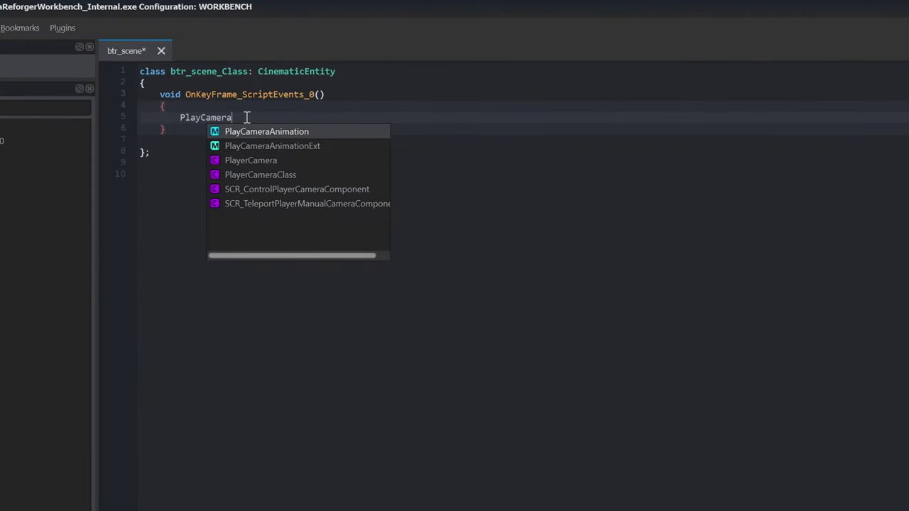
pyautogui.write('a')
pyautogui.press('Return')
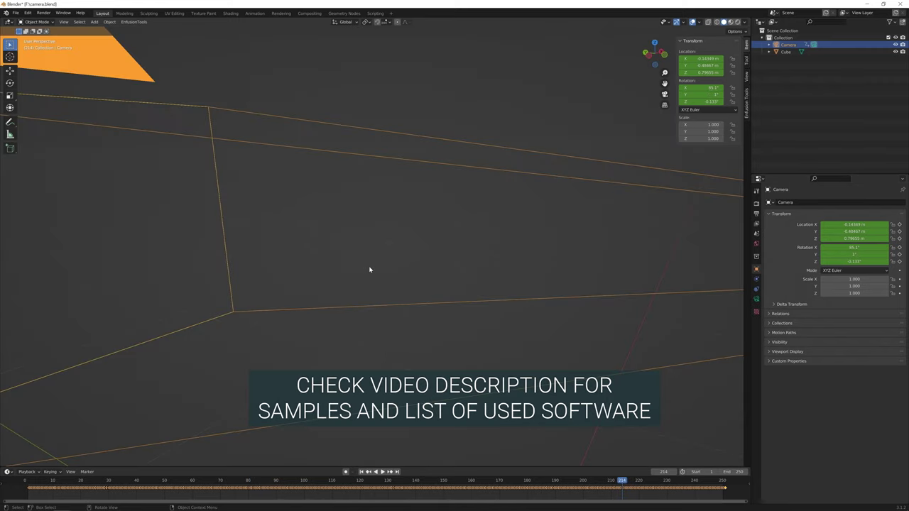
# Switch to Blender and play back the camera's animation to examine its shake movement.
pyautogui.scroll(-14, 370, 270)
pyautogui.moveTo(361, 275); pyautogui.dragTo(382, 274, button='middle')
pyautogui.moveTo(237, 486); pyautogui.dragTo(109, 487)
pyautogui.press('space')
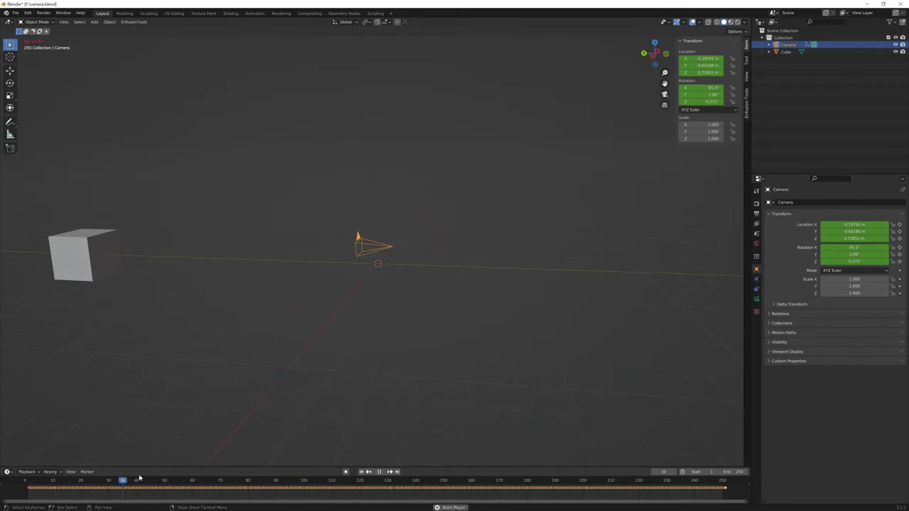
# Add an Empty object at the world origin beside the animated camera.
pyautogui.scroll(2, 427, 281)
pyautogui.moveTo(428, 279); pyautogui.dragTo(395, 286, button='middle')
pyautogui.click(94, 21)
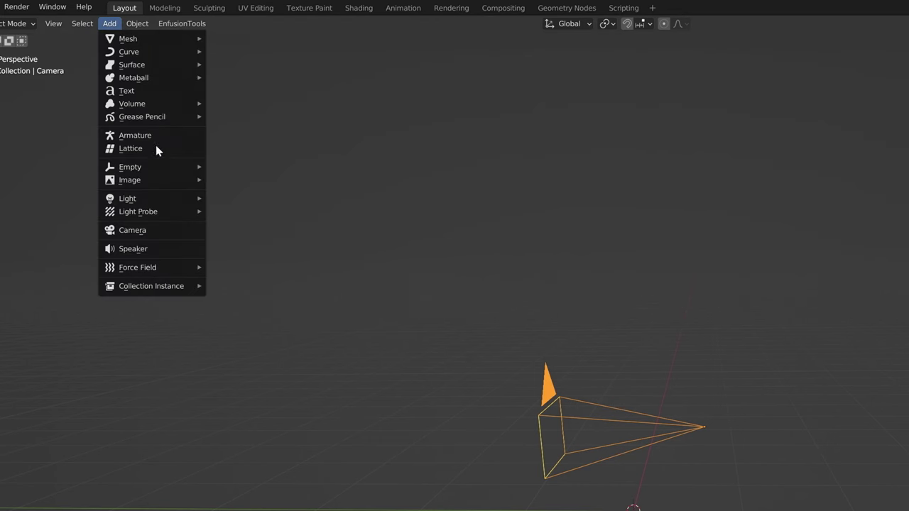
pyautogui.moveTo(157, 167)
pyautogui.click(237, 166)
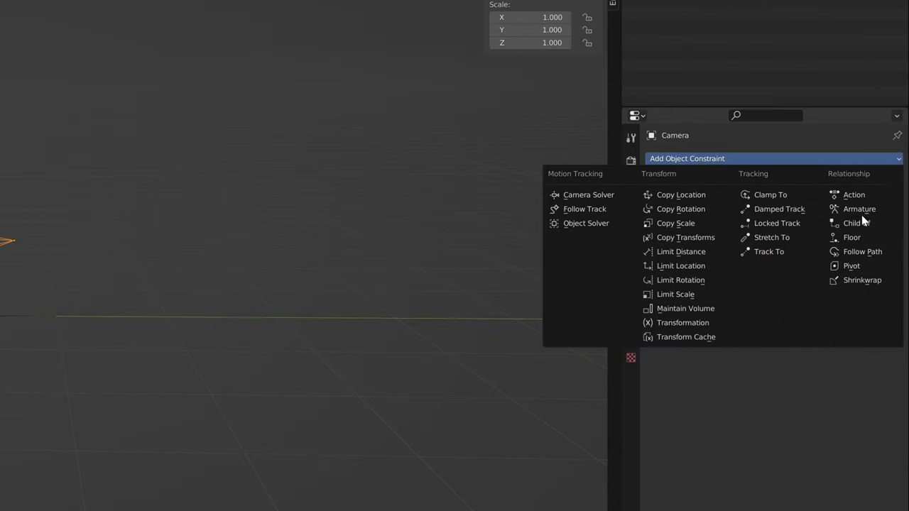
# Add a Child Of constraint to the camera with the Empty as its target.
pyautogui.click(853, 224)
pyautogui.click(776, 199)
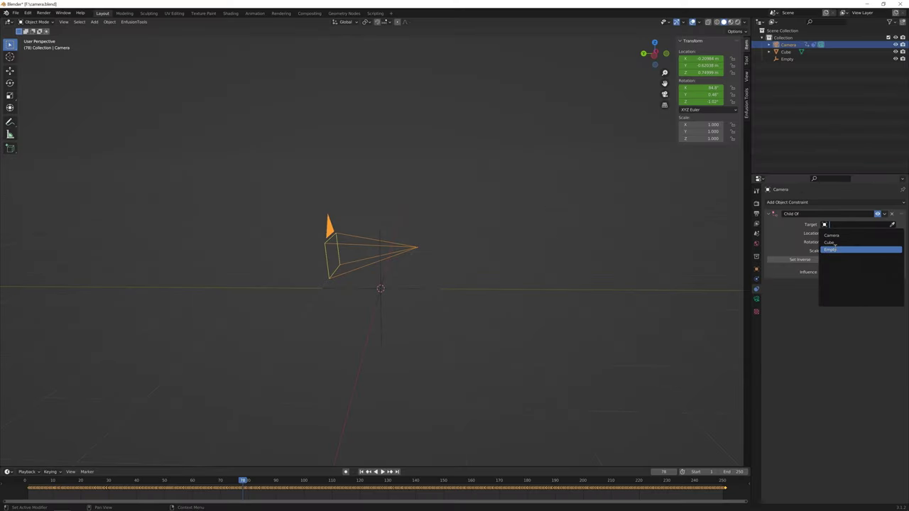
pyautogui.click(833, 249)
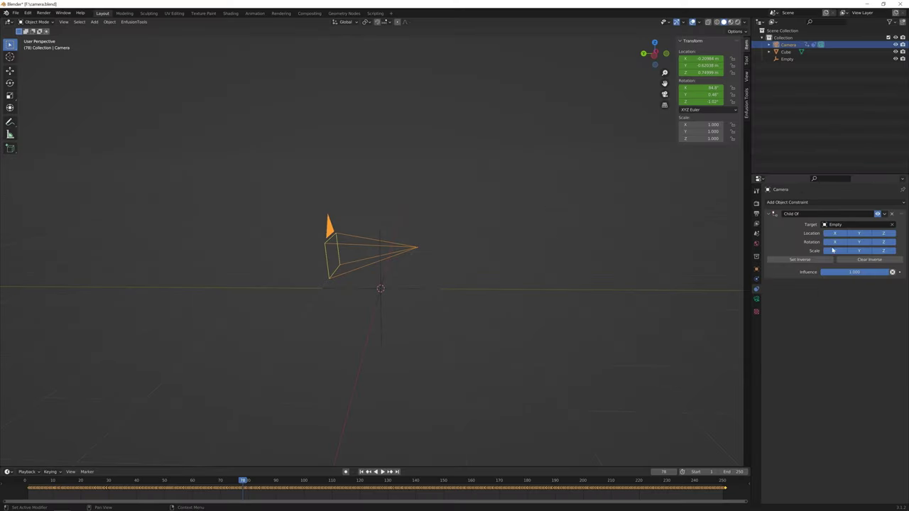
# Move the Empty down along Z and sideways in the left view until the camera sits at the world origin.
pyautogui.click(404, 284)
pyautogui.press('ctrl+KP_3')
pyautogui.scroll(2, 397, 283)
pyautogui.press('g')
pyautogui.press('z')
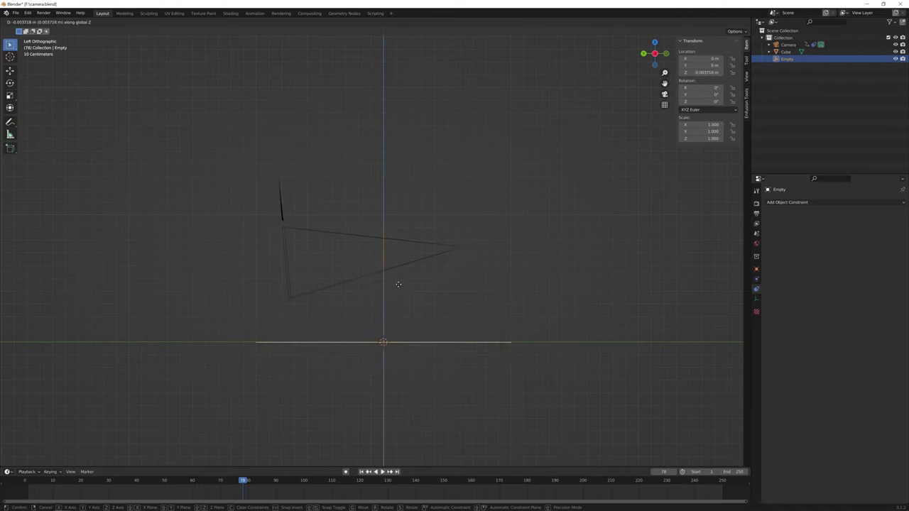
pyautogui.click(398, 378)
pyautogui.scroll(-2, 397, 372)
pyautogui.press('g')
# Bake the camera's object action for frames 1 to 250 with Visual Keying and Clear Constraints enabled.
pyautogui.click(110, 22)
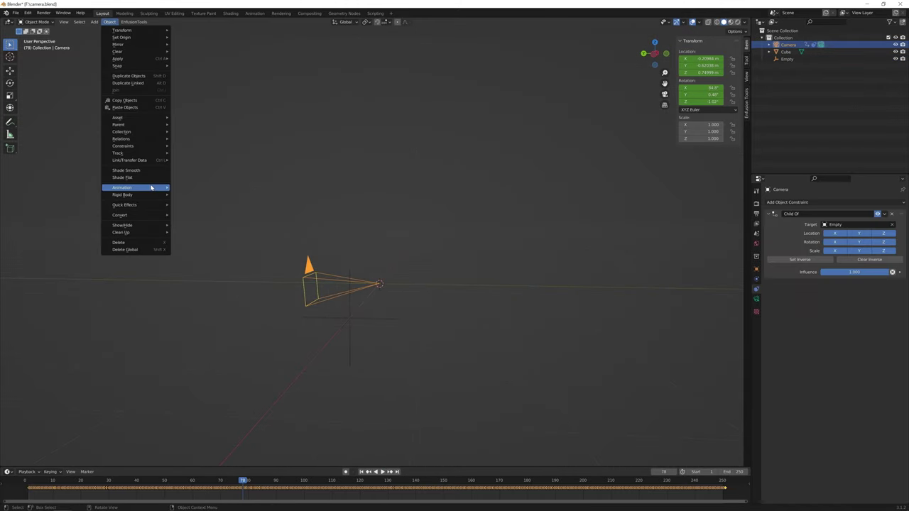
pyautogui.moveTo(151, 188)
pyautogui.click(213, 219)
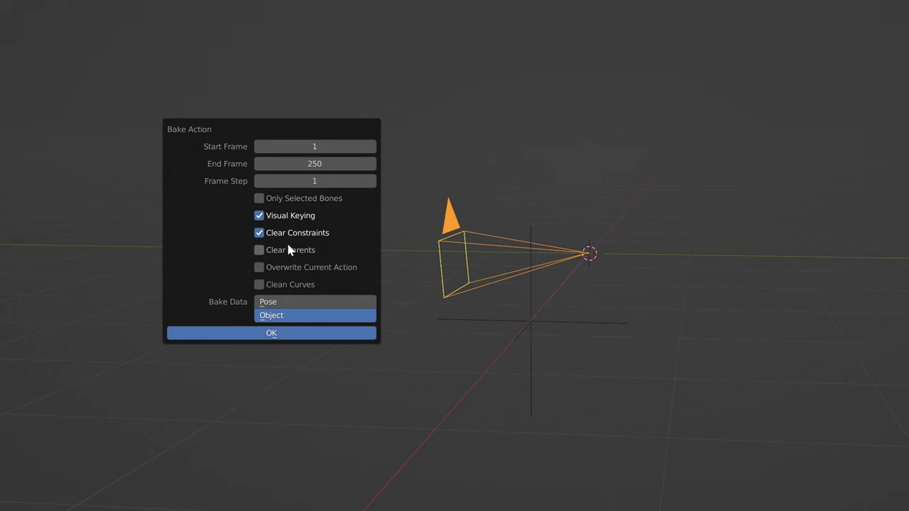
pyautogui.click(297, 331)
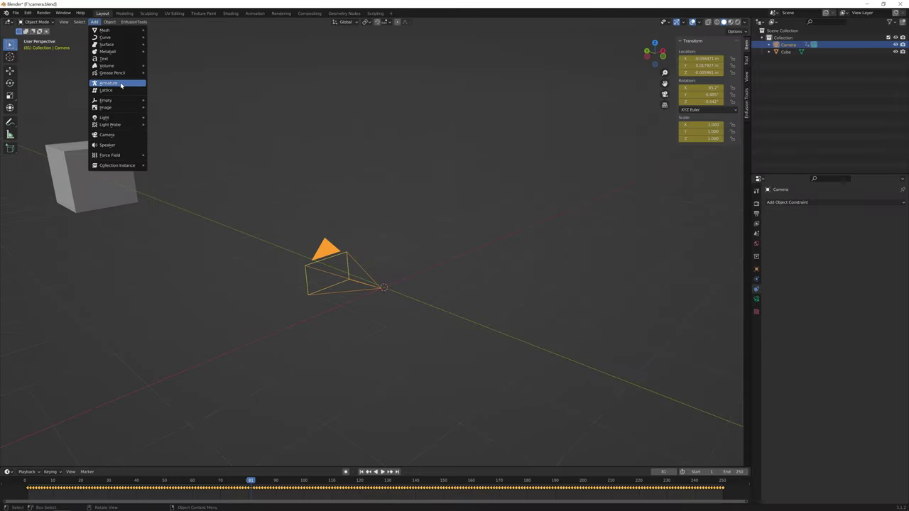
# Add an armature to the scene and rename its bone to root.
pyautogui.click(109, 83)
pyautogui.write('root')
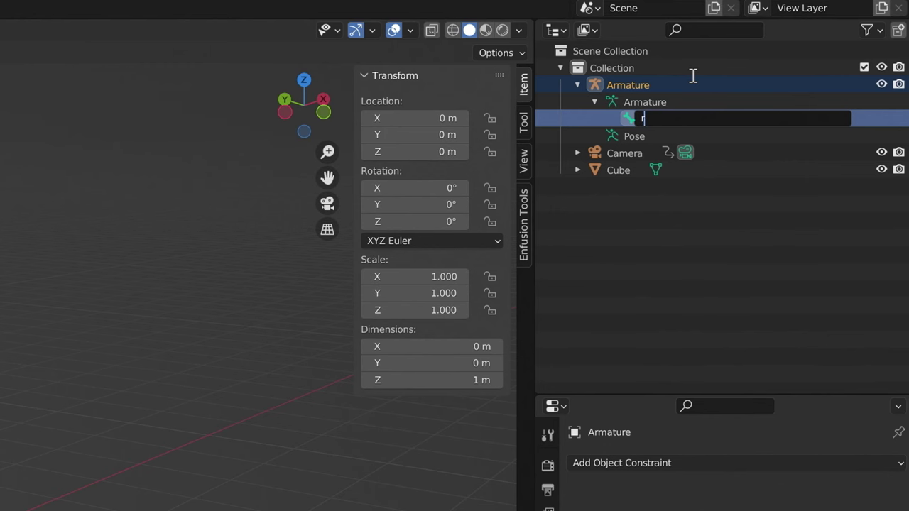
pyautogui.press('Return')
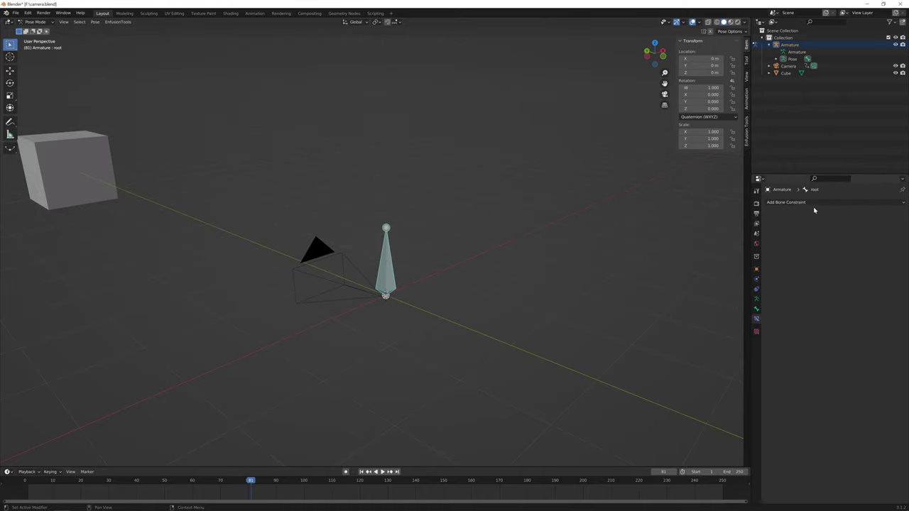
# Give the root bone a Copy Transforms constraint targeting the Camera and bake the bone's action.
pyautogui.click(815, 203)
pyautogui.click(780, 247)
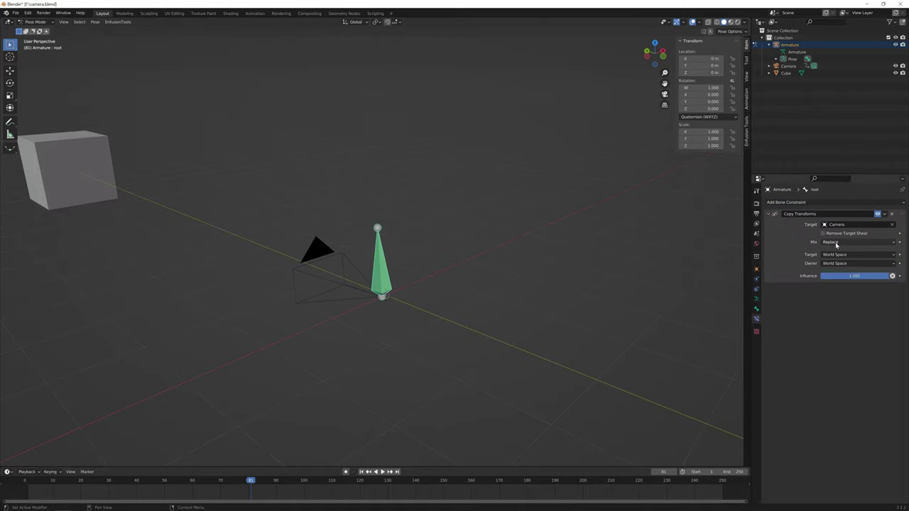
pyautogui.click(95, 21)
pyautogui.moveTo(128, 66)
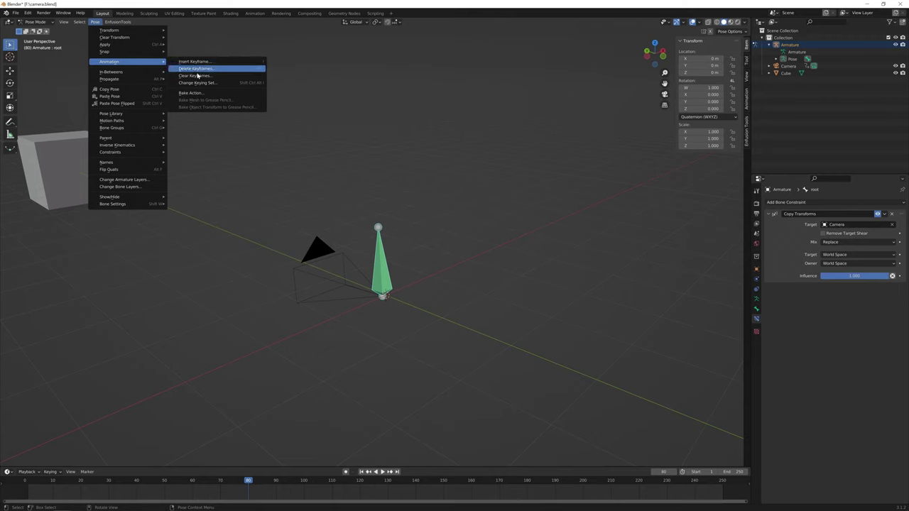
pyautogui.click(214, 94)
pyautogui.click(197, 191)
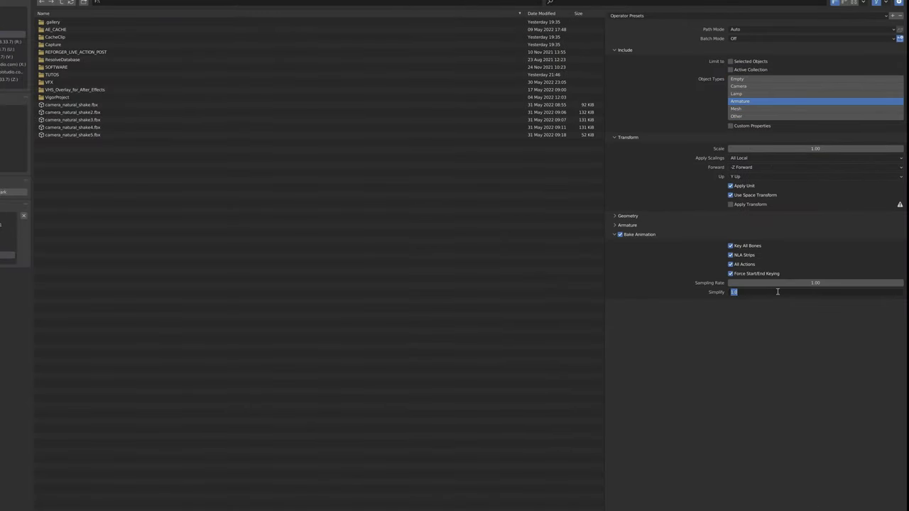
# Set the animation Simplify value to 0 in the FBX export options and expand the Armature settings.
pyautogui.click(615, 225)
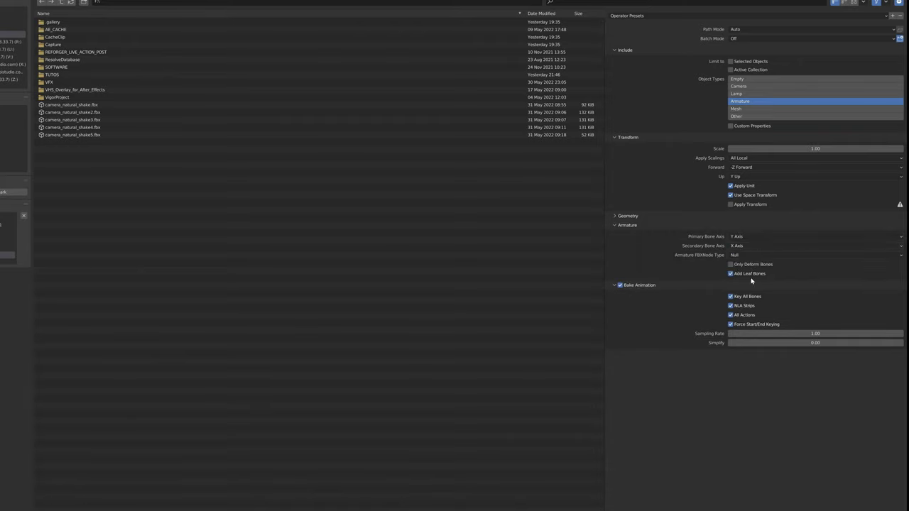
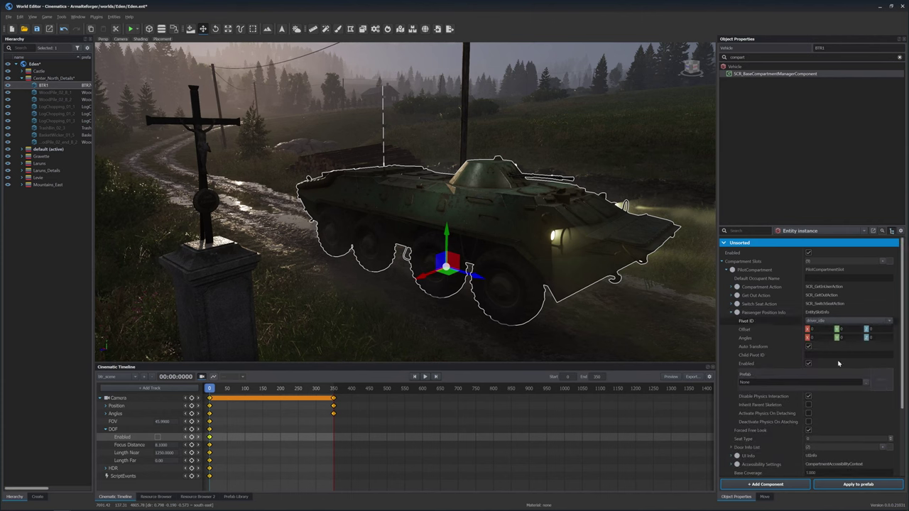
# In World Editor, assign a soldier prefab from Prefabs/Characters/Factions to the Passenger Position Info of the BTR's PilotCompartment slot.
pyautogui.click(867, 385)
pyautogui.click(290, 159)
pyautogui.doubleClick(312, 179)
pyautogui.doubleClick(321, 194)
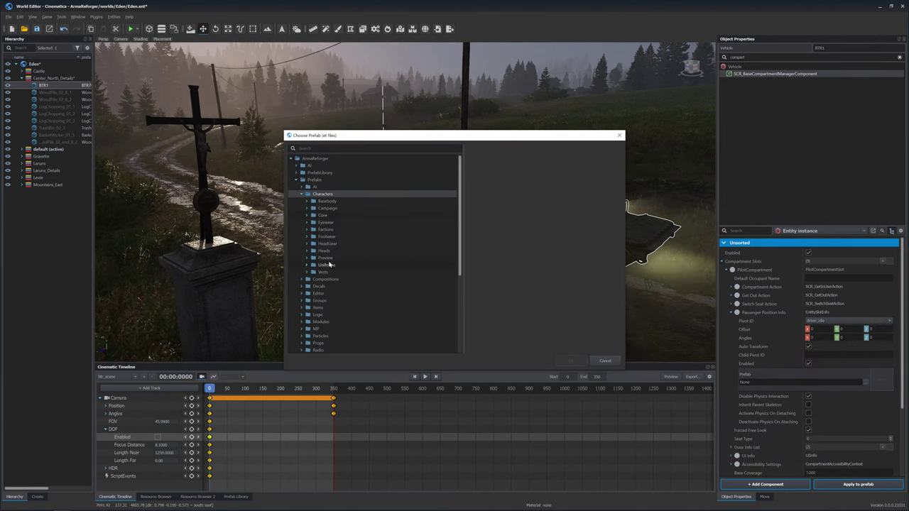
pyautogui.doubleClick(331, 230)
pyautogui.doubleClick(337, 251)
pyautogui.doubleClick(345, 258)
pyautogui.click(377, 294)
pyautogui.click(572, 361)
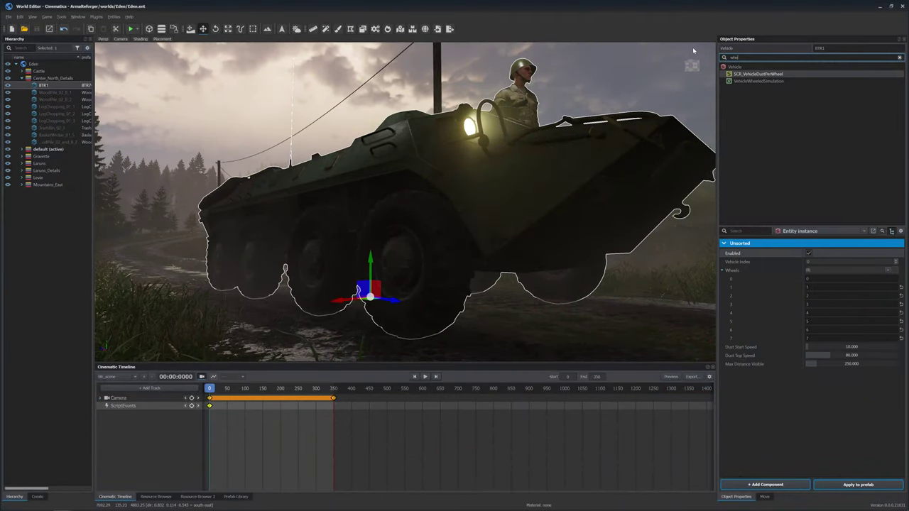
# Filter the BTR's components by "wheel" and browse the debug menu over the viewport.
pyautogui.write('el')
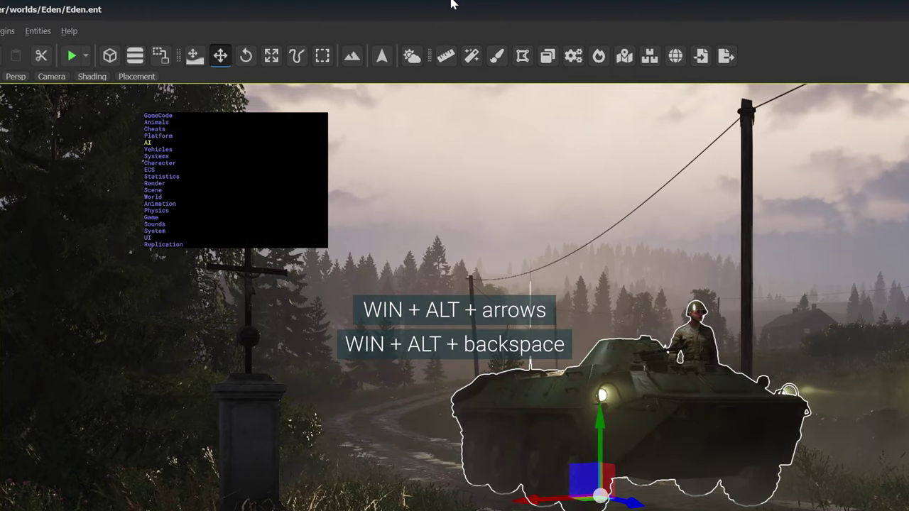
pyautogui.press('super+alt+Right')
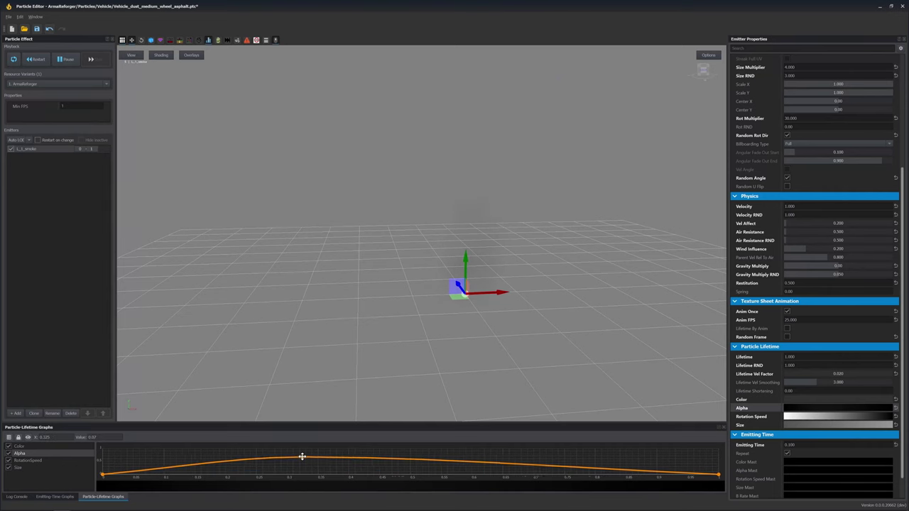
pyautogui.doubleClick(797, 122)
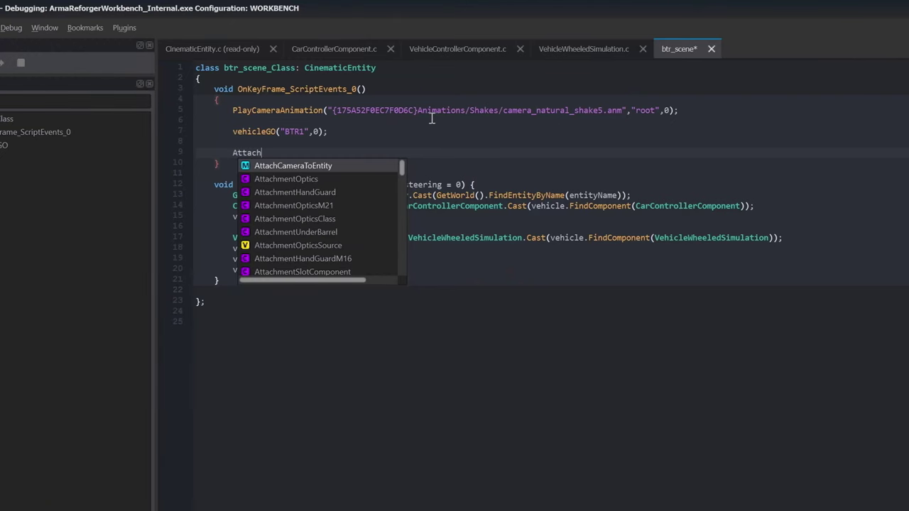
# Add an empty AttachCameraToEntity call below the vehicleGO call in the btr_scene script and list the bones of BTR70_body.xob.
pyautogui.press('Return')
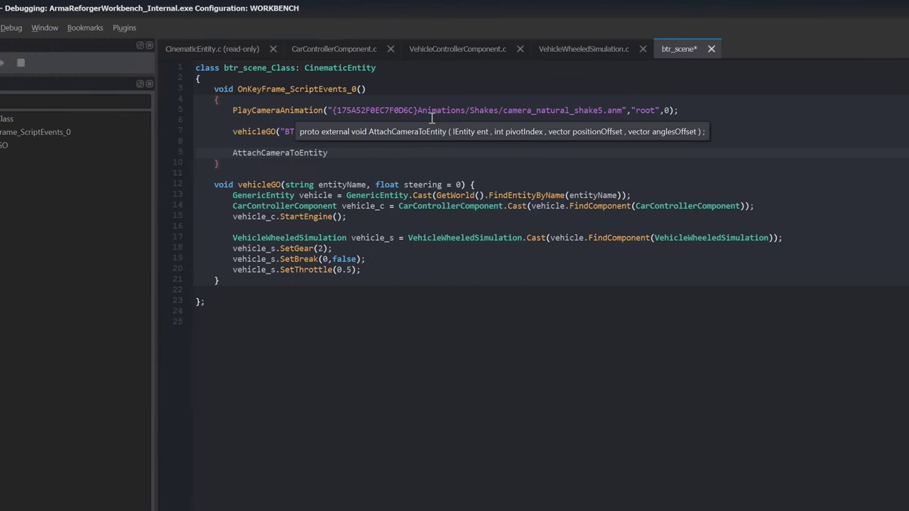
pyautogui.write('();')
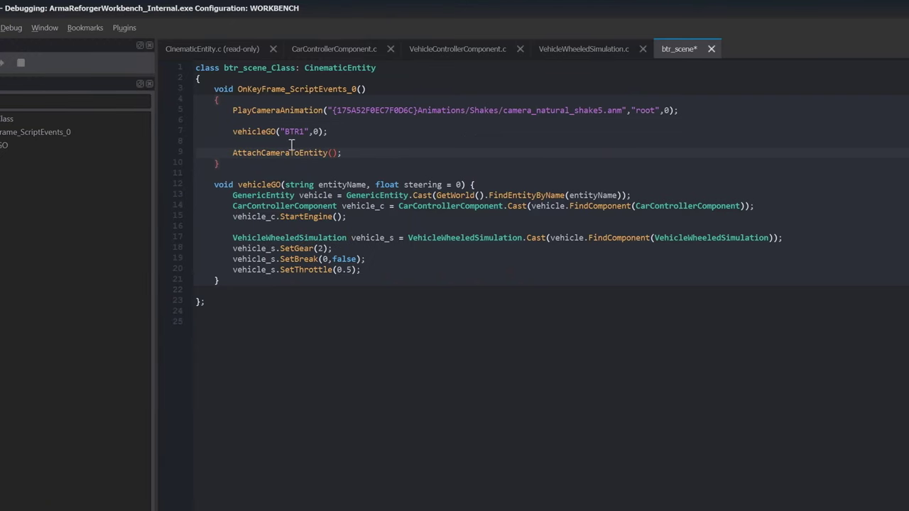
pyautogui.rightClick(256, 152)
pyautogui.click(323, 313)
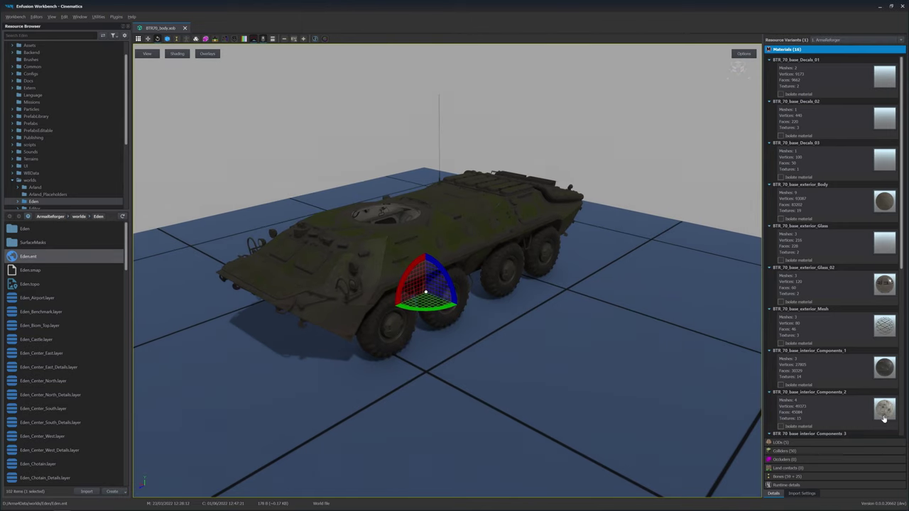
pyautogui.click(781, 477)
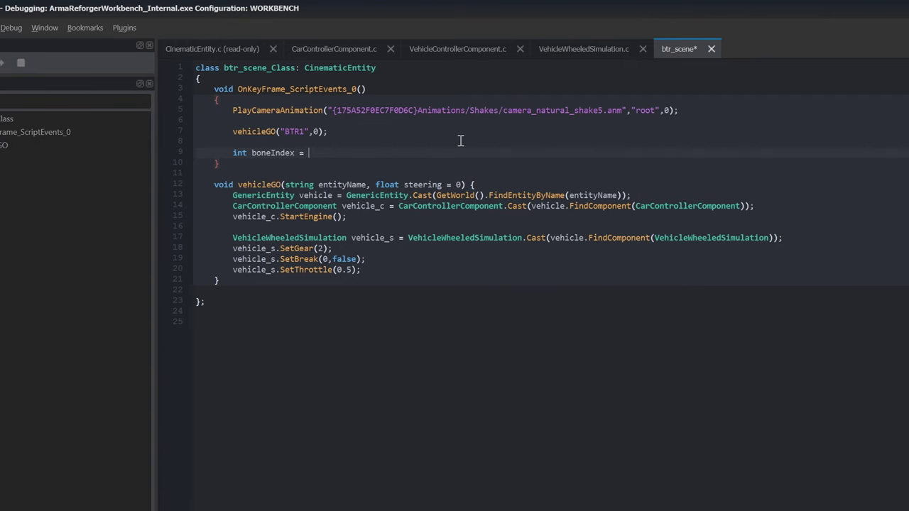
# Define boneIndex as vehicle.GetBoneIndex("v_root"), positionOffset as Vector(-2, 2, 6) and angleOffset with the values 0, 180, 0.
pyautogui.write('vehicle.GetBoneIndex("v_root");')
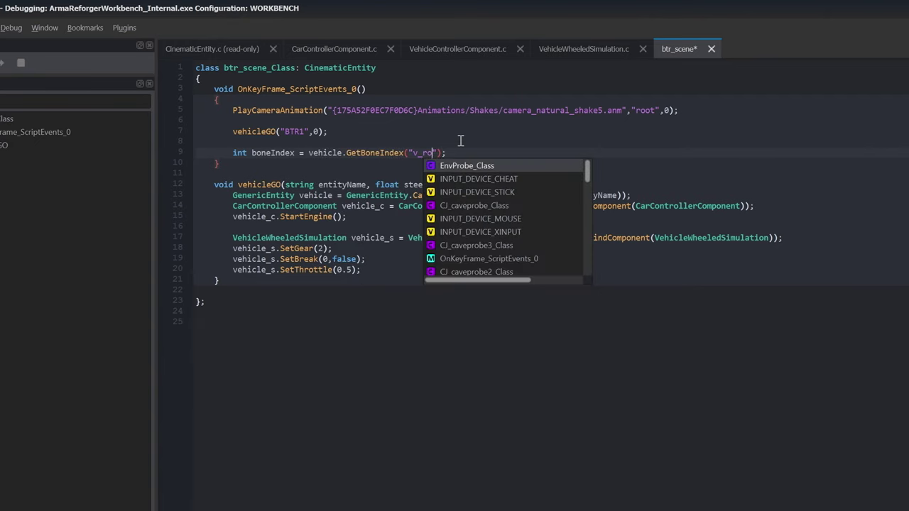
pyautogui.press('Return')
pyautogui.write('vector positionOffse')
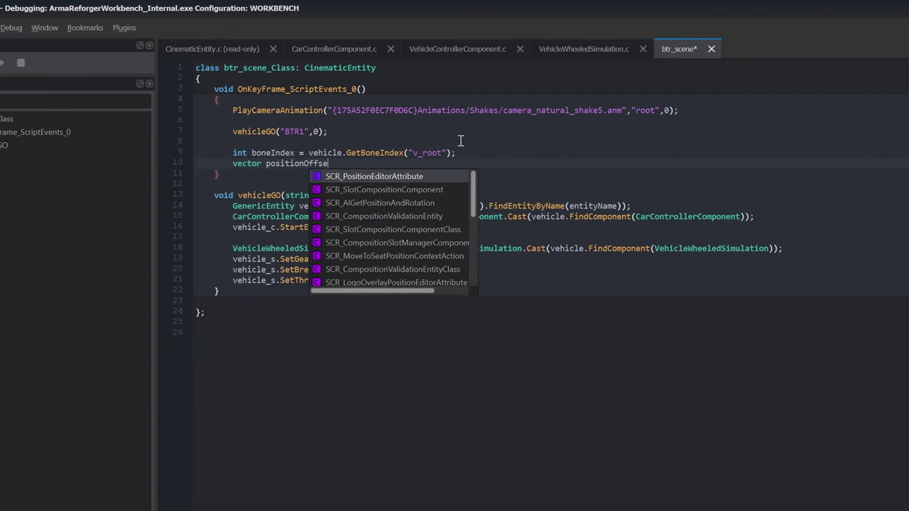
pyautogui.write('t = Vector(-);2, 2, 6);')
pyautogui.press('Return')
pyautogui.write('vector angleOffset = Vecotr(0, 180, 0);')
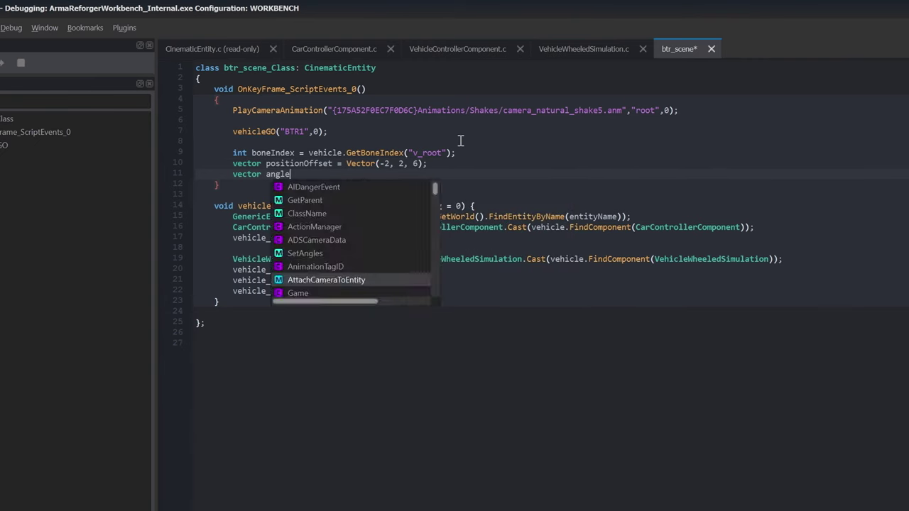
# Add an AttachCameraToEntity call that passes vehicle, boneIndex, positionOffset and anglesOffset.
pyautogui.press('Return')
pyautogui.write('AttachCameraToEntity(vehicle, ')
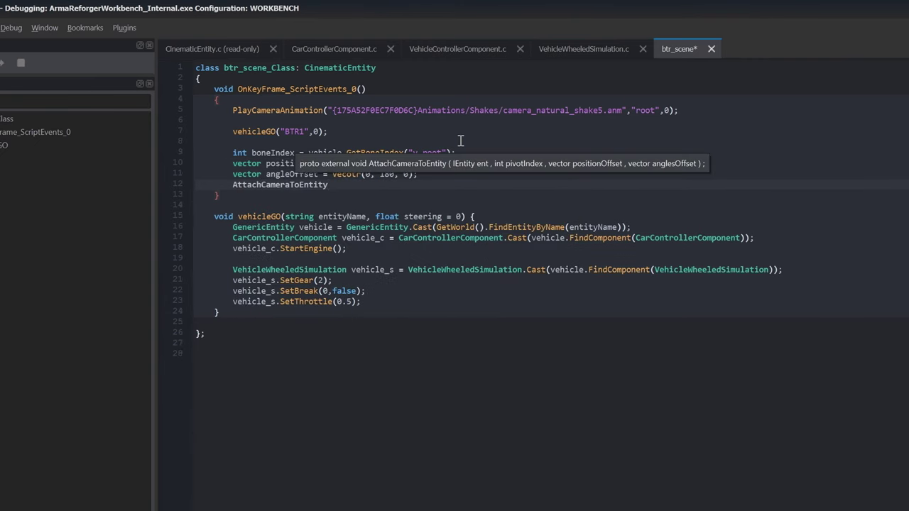
pyautogui.write('boneIndex, positionOffset, anglesOffset);')
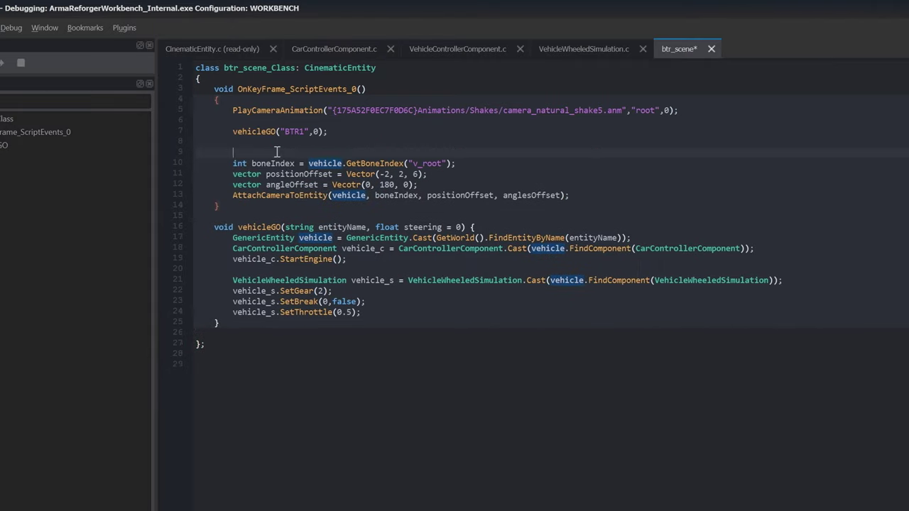
# Declare the GenericEntity vehicle above boneIndex using FindEntityByName("BTR1") and save the script.
pyautogui.write('GenericEntity vehicle = GenericEntity.Cast(GetWorld().FindEntityByName(entityName));')
pyautogui.write('"BTR1')
pyautogui.hotkey('ctrl', 's')
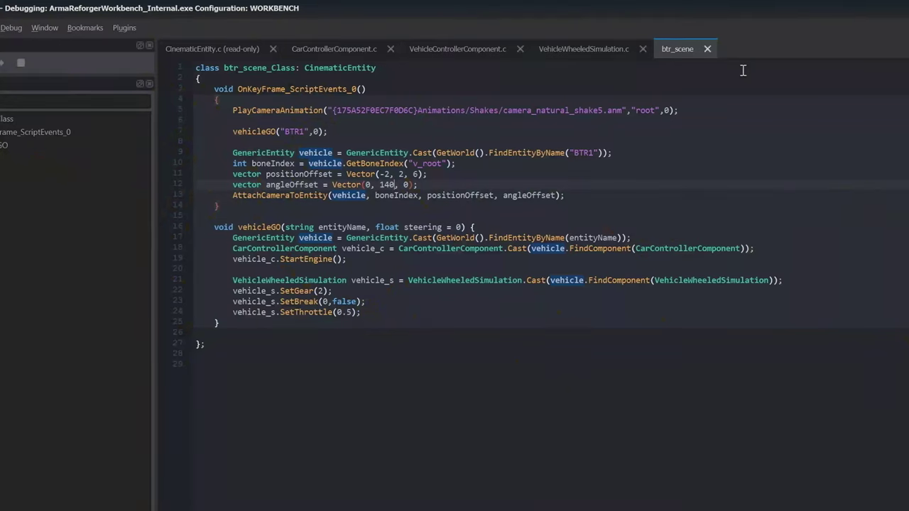
# Set the middle value of the angleOffset vector to 160.
pyautogui.press('BackSpace')
pyautogui.press('BackSpace')
pyautogui.write('60')
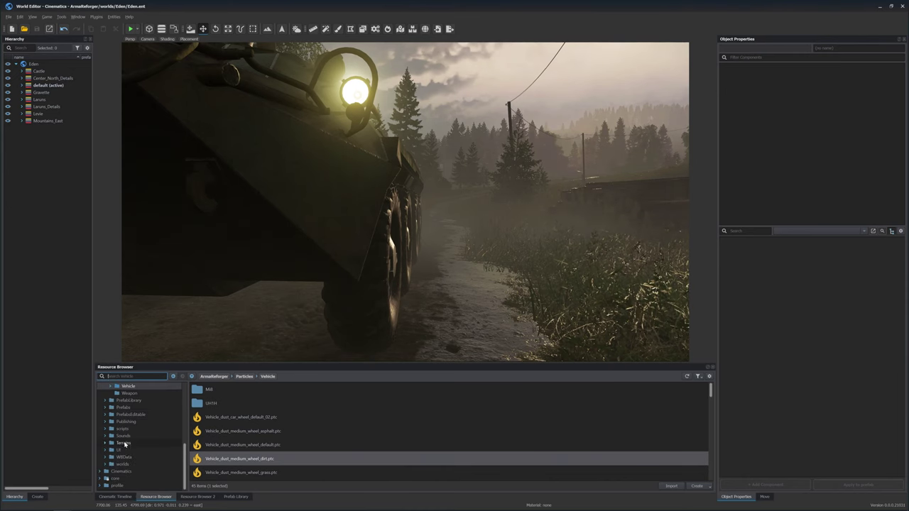
# Copy the resource GUID of camera_natural_shake.anm from Cinematics/Animations/Shakes and select the animation path in the script's PlayCameraAnimation call.
pyautogui.click(126, 478)
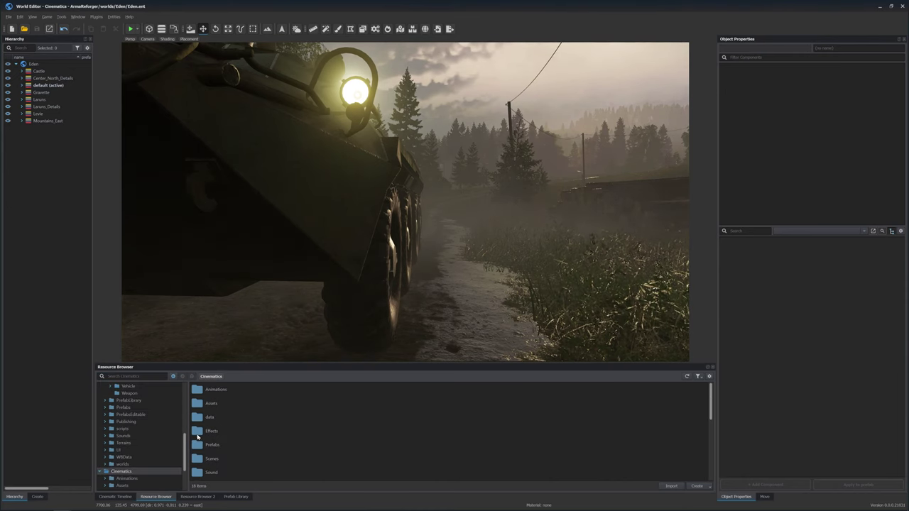
pyautogui.doubleClick(221, 420)
pyautogui.rightClick(235, 391)
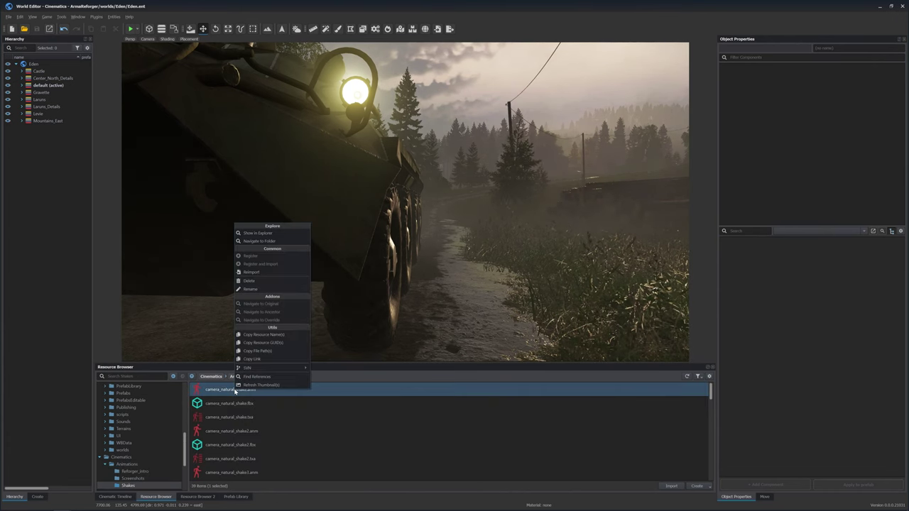
pyautogui.click(264, 342)
pyautogui.hotkey('alt', 'Tab')
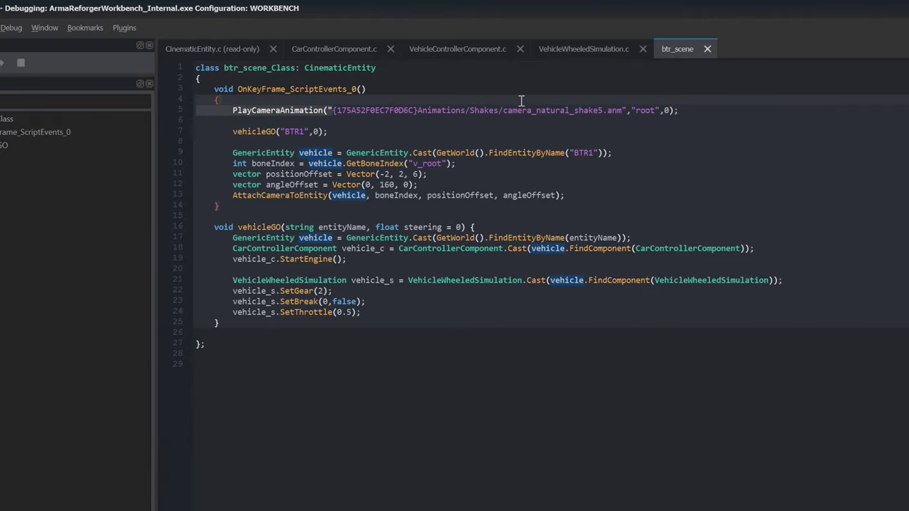
pyautogui.moveTo(521, 101); pyautogui.dragTo(613, 111)
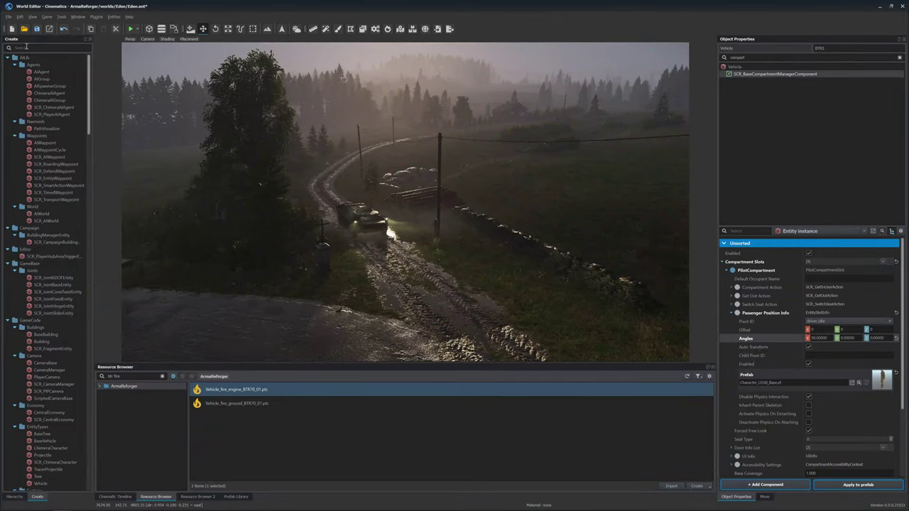
# Place an SCR_ParticleEmitter on the road near the BTR and assign Vehicle_fire_engine_BTR70_01.ptc as its effect path.
pyautogui.click(26, 47)
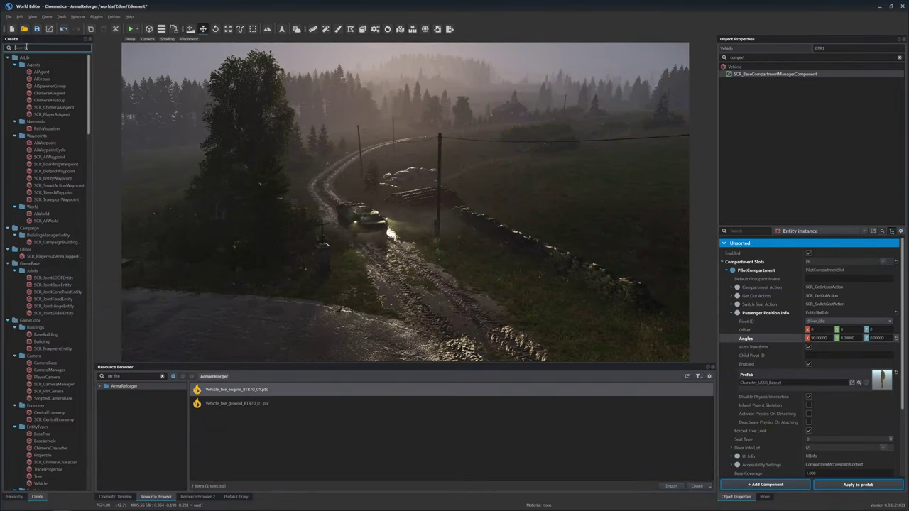
pyautogui.write('part')
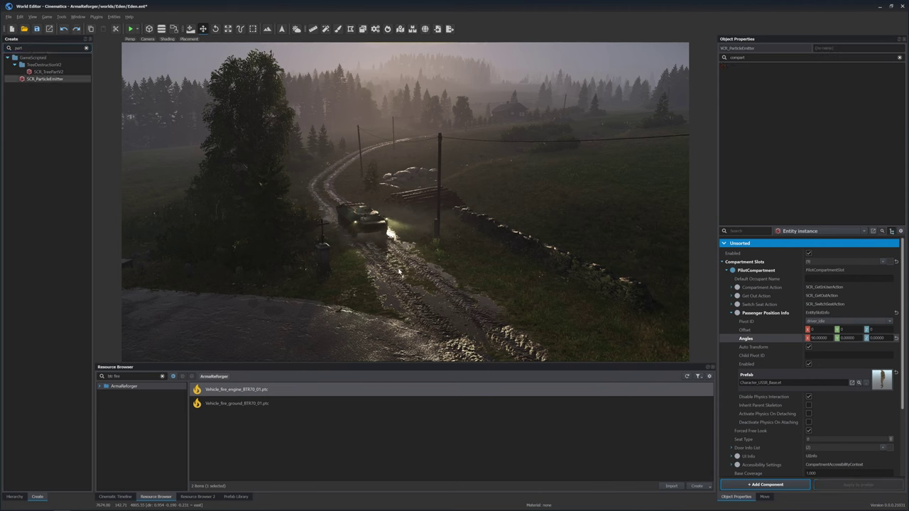
pyautogui.click(399, 272)
pyautogui.moveTo(235, 389); pyautogui.dragTo(622, 357)
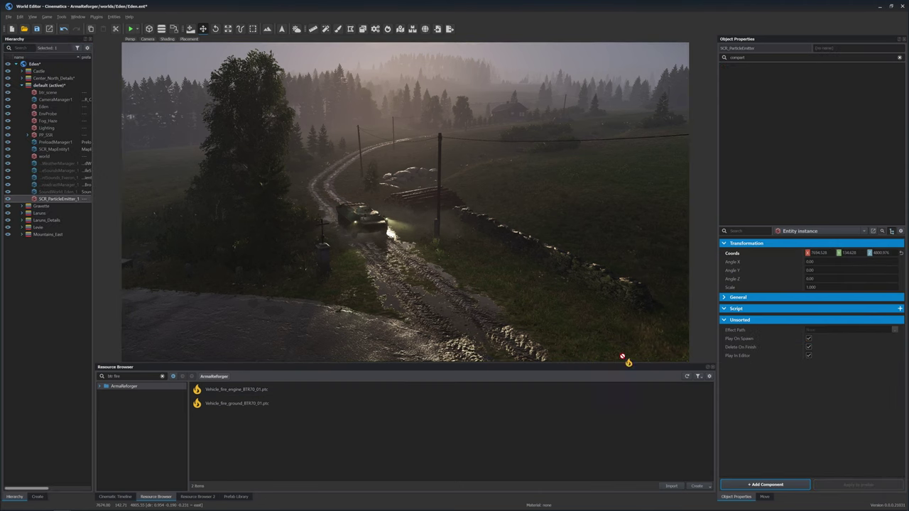
pyautogui.moveTo(819, 332); pyautogui.dragTo(819, 332)
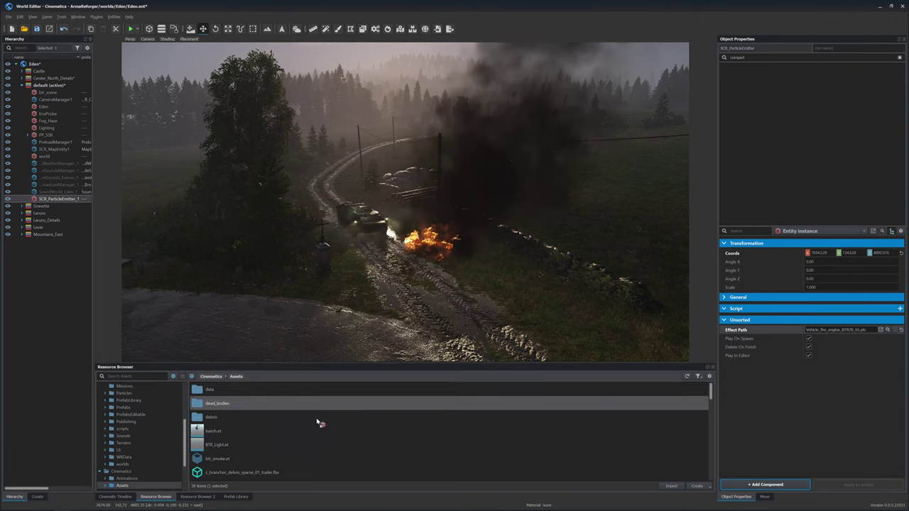
# Save the emitter as the btr_fire prefab in Cinematics/Assets and attach it to BTR1 through a slot component of type EntitySlotInfo.
pyautogui.moveTo(319, 421); pyautogui.dragTo(322, 434)
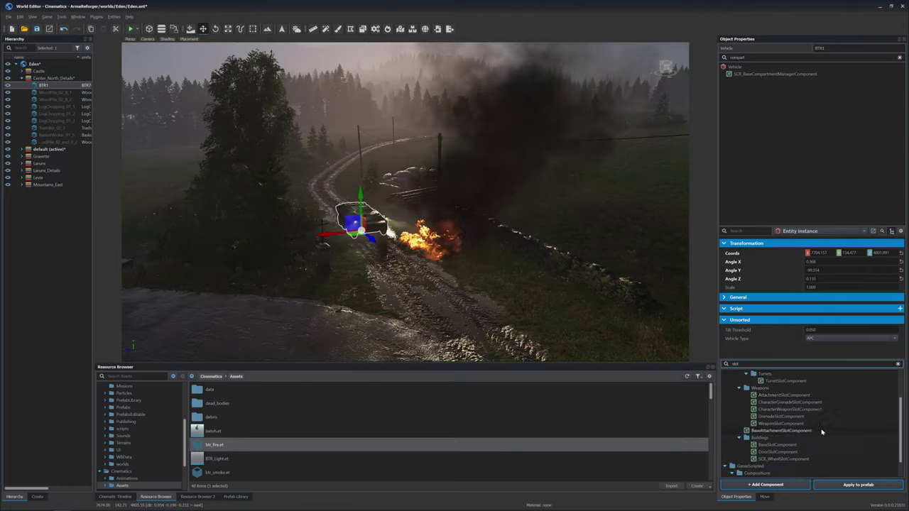
pyautogui.click(781, 451)
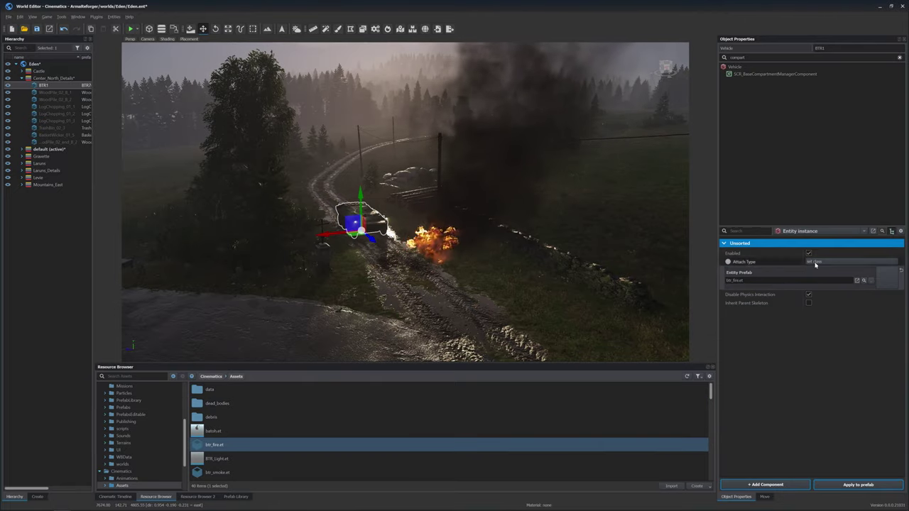
pyautogui.click(781, 280)
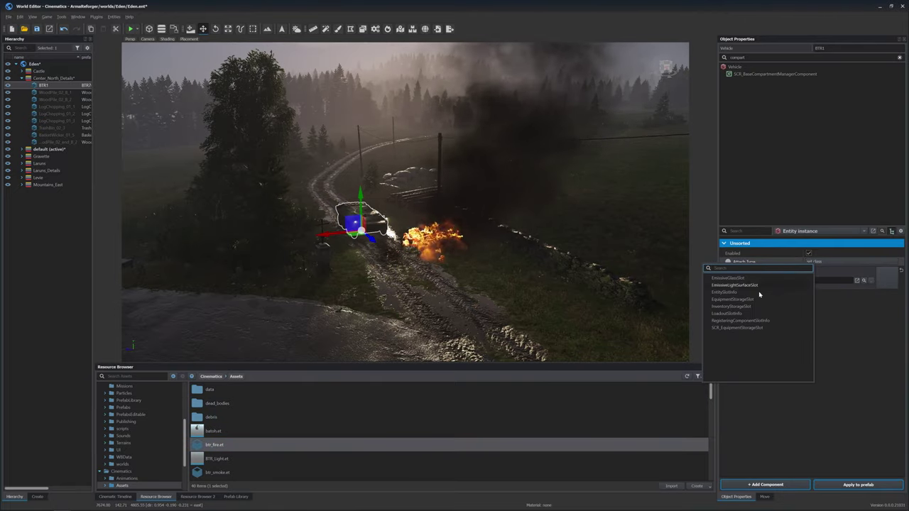
pyautogui.click(759, 294)
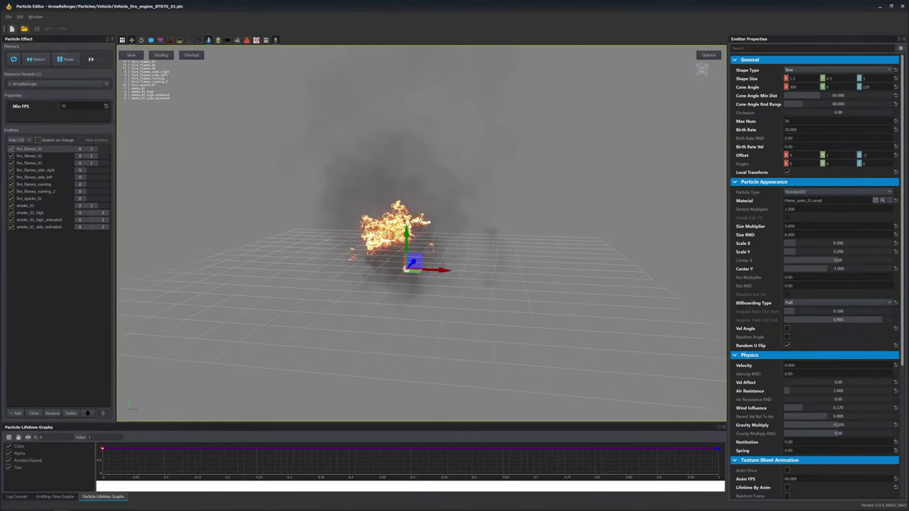
# Load BTR70_body.xob as the preview model for the Vehicle_fire_engine_BTR70_01 particle effect.
pyautogui.moveTo(268, 124); pyautogui.dragTo(230, 111, button='right')
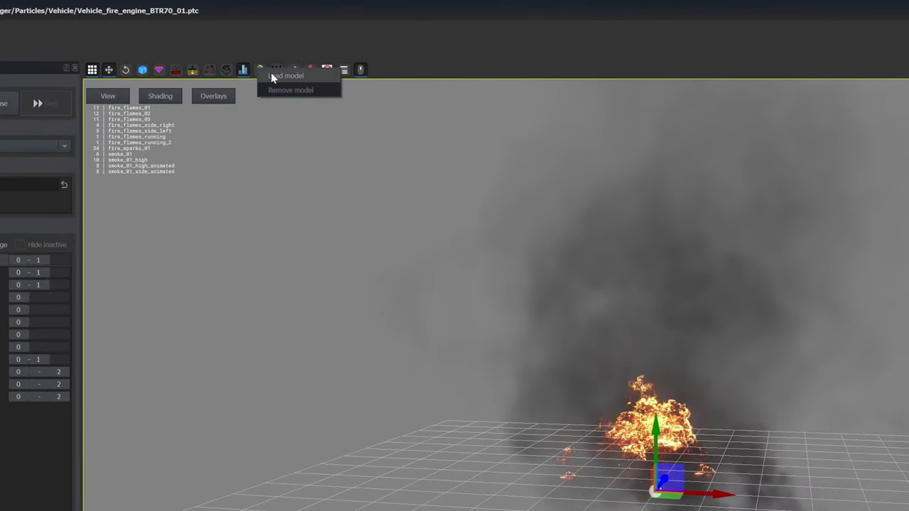
pyautogui.click(228, 40)
pyautogui.write('btr')
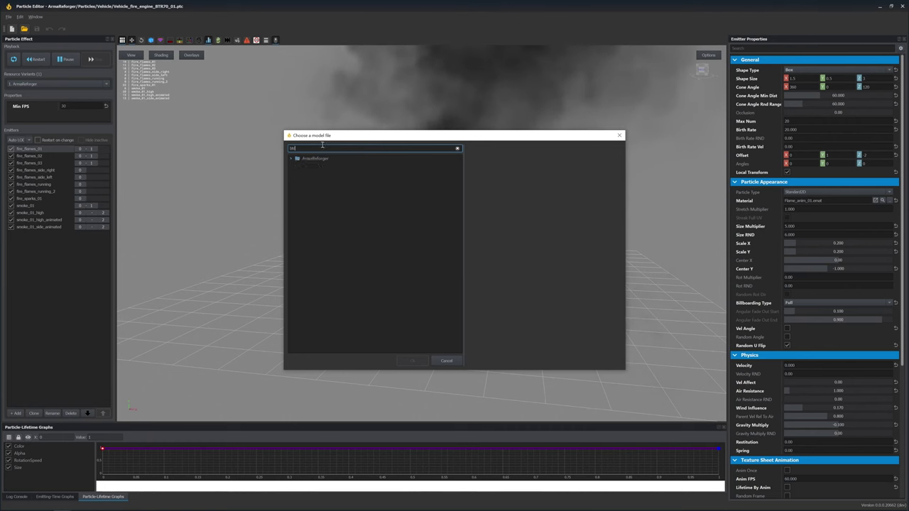
pyautogui.scroll(-4, 328, 331)
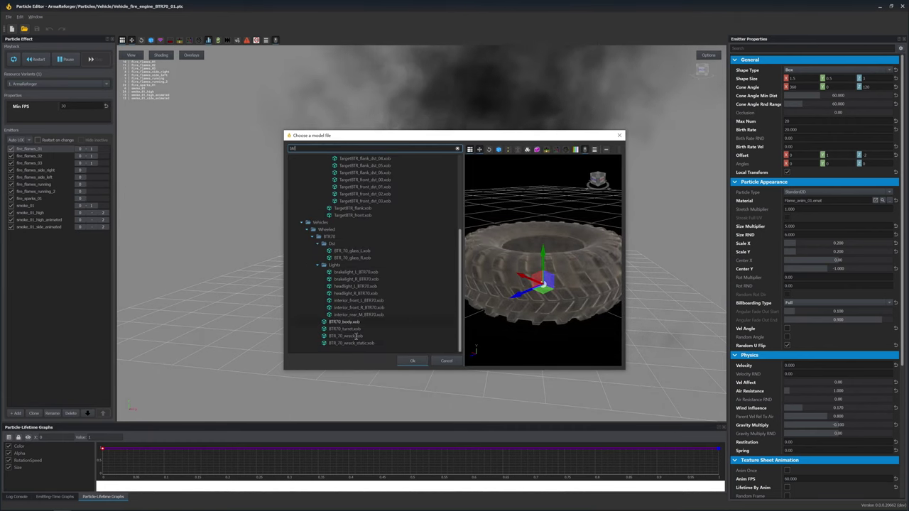
pyautogui.doubleClick(343, 322)
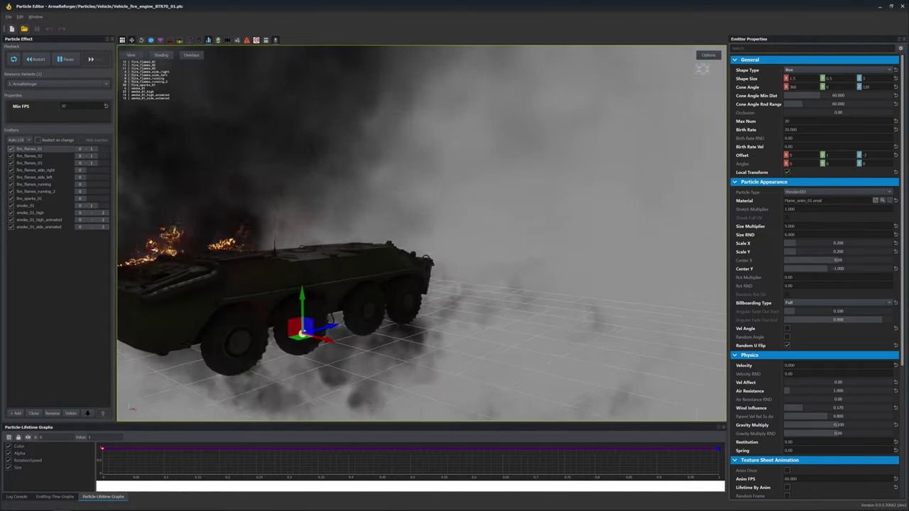
# Check the fire_flames_running emitter's properties and turn off Local Transform for the fire_flames_01 emitter.
pyautogui.moveTo(497, 234)
pyautogui.mouseDown(button='right')
pyautogui.moveTo(348, 235)
pyautogui.moveTo(348, 274)
pyautogui.moveTo(362, 234)
pyautogui.moveTo(398, 213)
pyautogui.mouseUp(button='right')
pyautogui.click(42, 184)
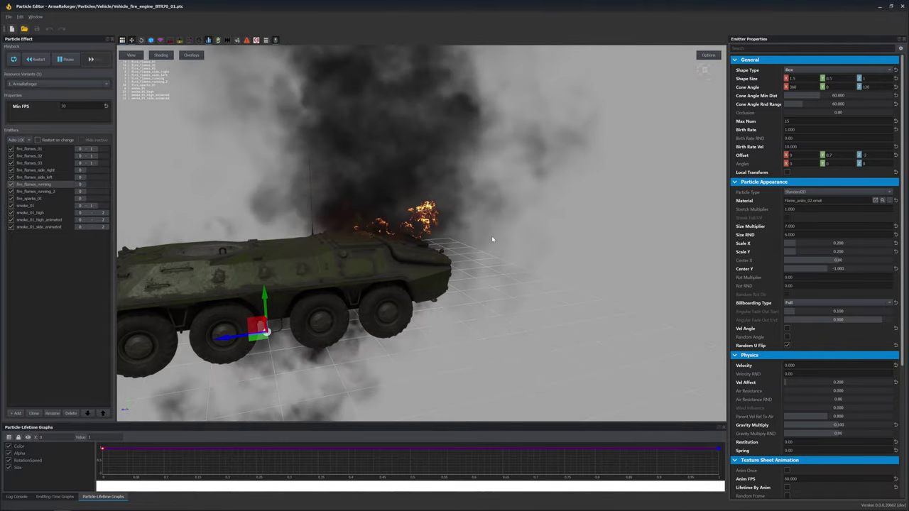
pyautogui.scroll(-3, 493, 239)
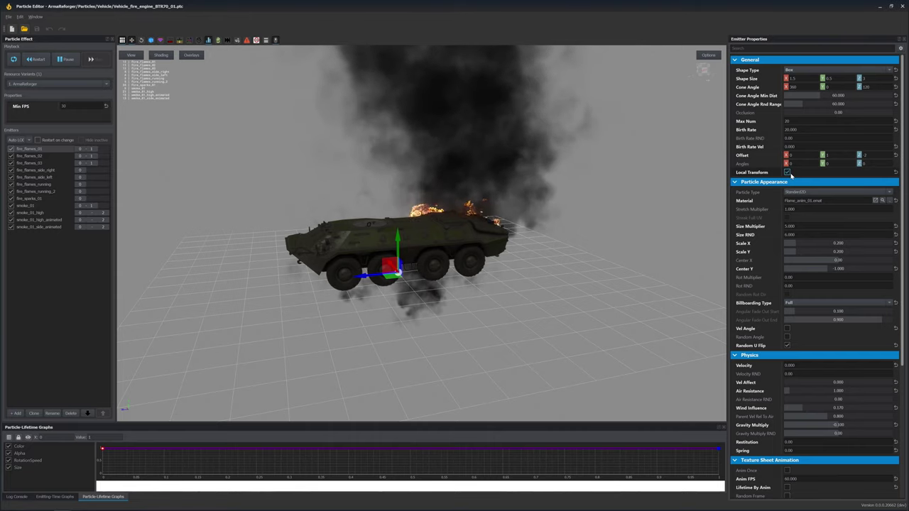
pyautogui.click(787, 172)
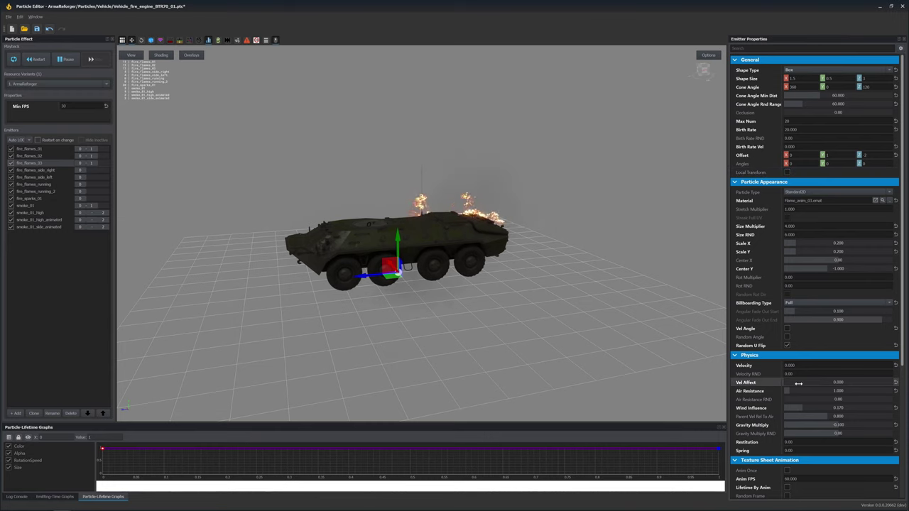
# Set Vel Affect to 0.3 for the fire_flames_03 emitter.
pyautogui.click(803, 382)
pyautogui.write('0.')
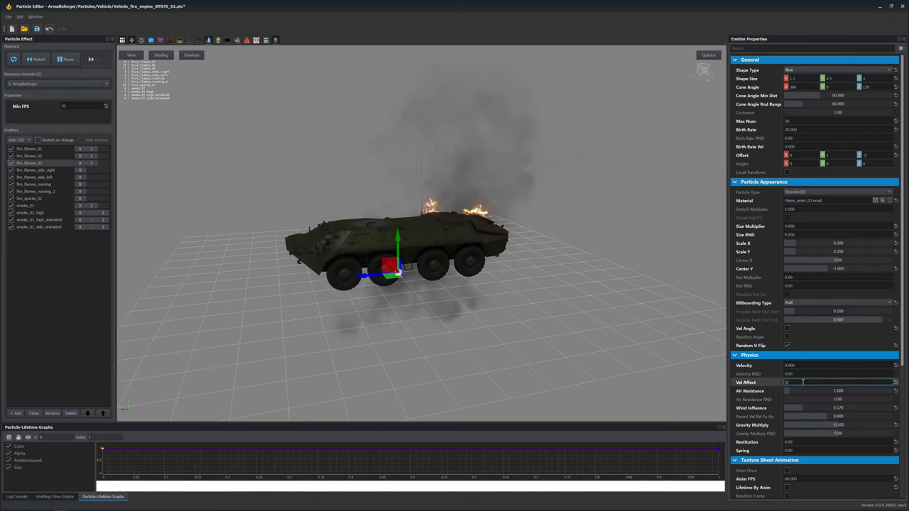
pyautogui.write('3')
pyautogui.press('Return')
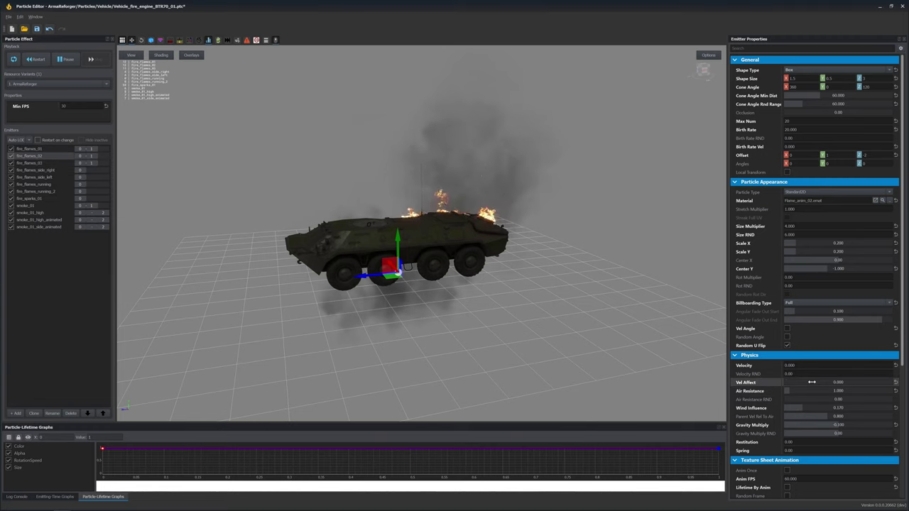
pyautogui.press('Tab')
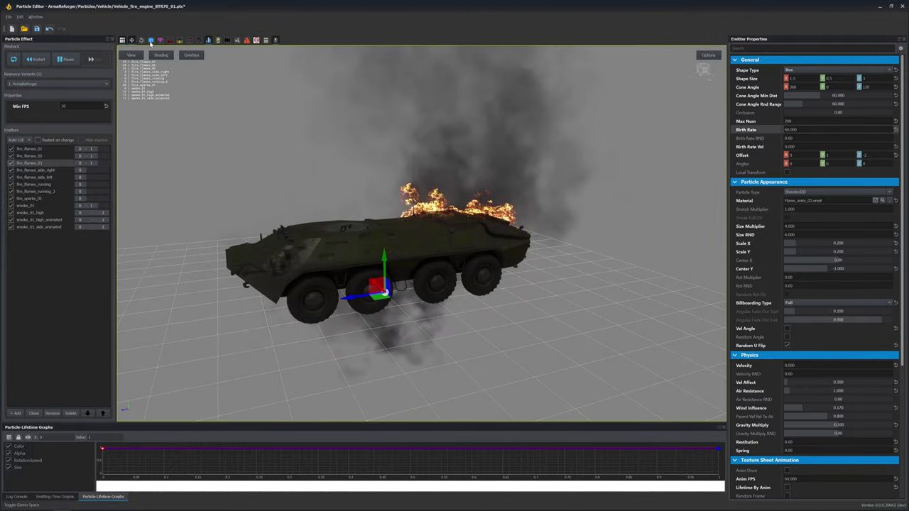
pyautogui.press('w')
pyautogui.moveTo(422, 233)
pyautogui.mouseDown(button='right')
pyautogui.moveTo(426, 270)
pyautogui.moveTo(441, 266)
pyautogui.moveTo(437, 245)
pyautogui.moveTo(430, 277)
pyautogui.moveTo(405, 262)
pyautogui.moveTo(408, 277)
pyautogui.moveTo(412, 262)
pyautogui.moveTo(388, 260)
pyautogui.mouseUp(button='right')
pyautogui.press('w')
pyautogui.press('s')
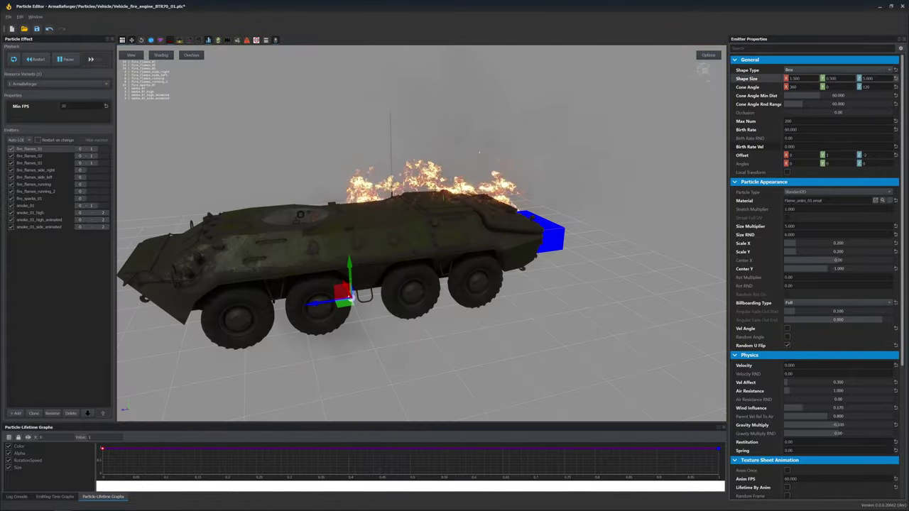
# Reset the Offset of the fire_flames_01 emitter to its default.
pyautogui.click(895, 156)
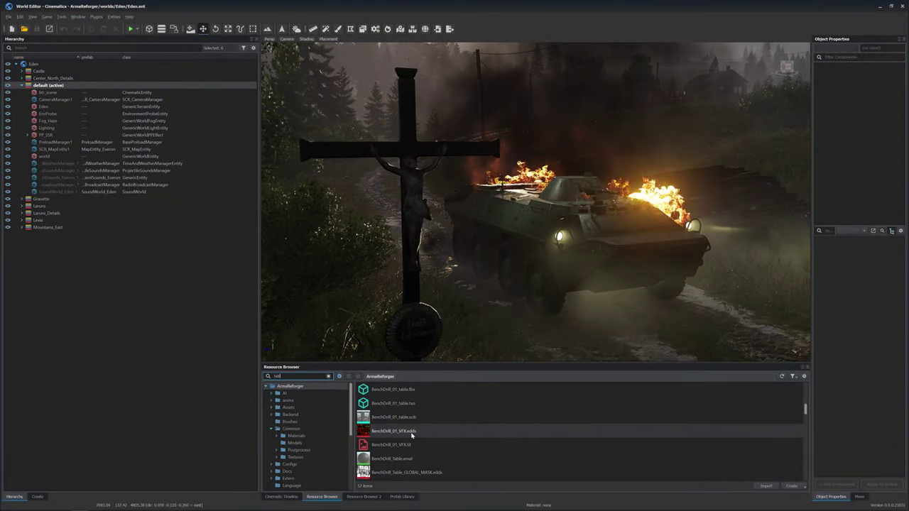
# Load the HDR.emat material beside the viewport and raise its Bloom Intensity to 4.000.
pyautogui.doubleClick(384, 431)
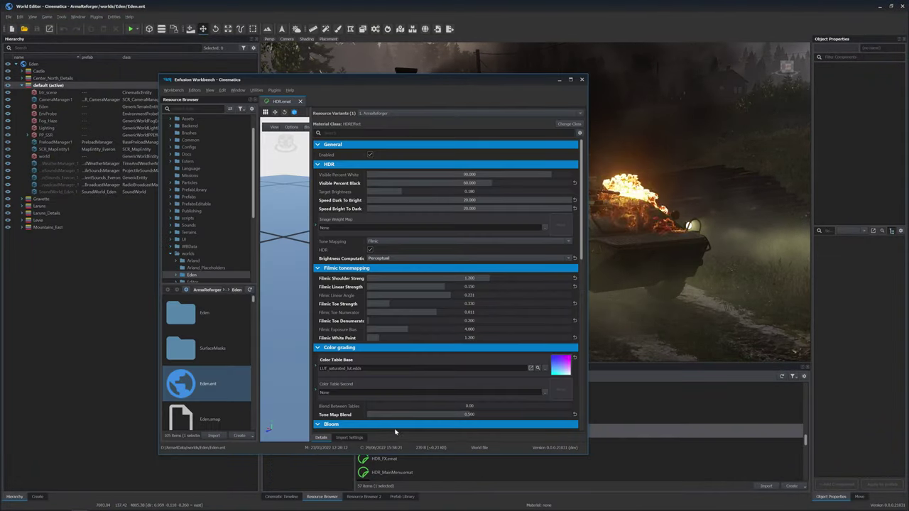
pyautogui.moveTo(445, 85); pyautogui.dragTo(140, 54)
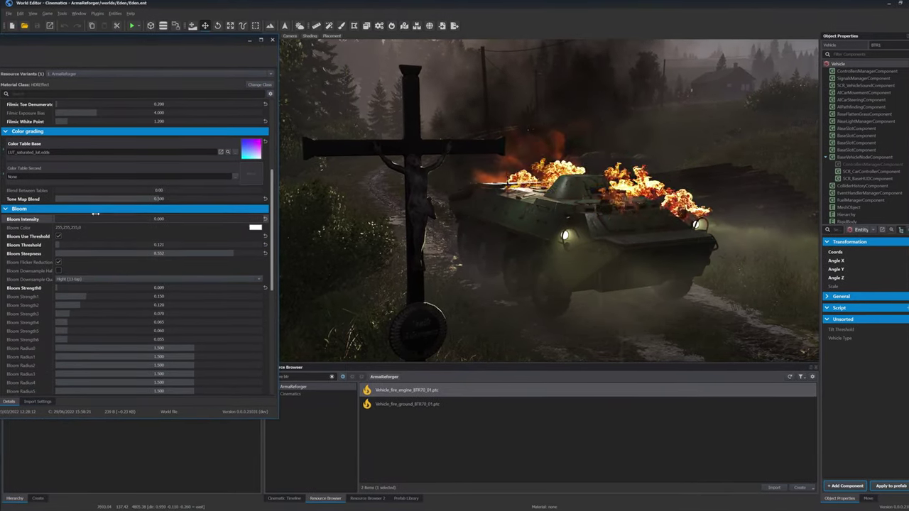
pyautogui.moveTo(95, 214); pyautogui.dragTo(267, 235)
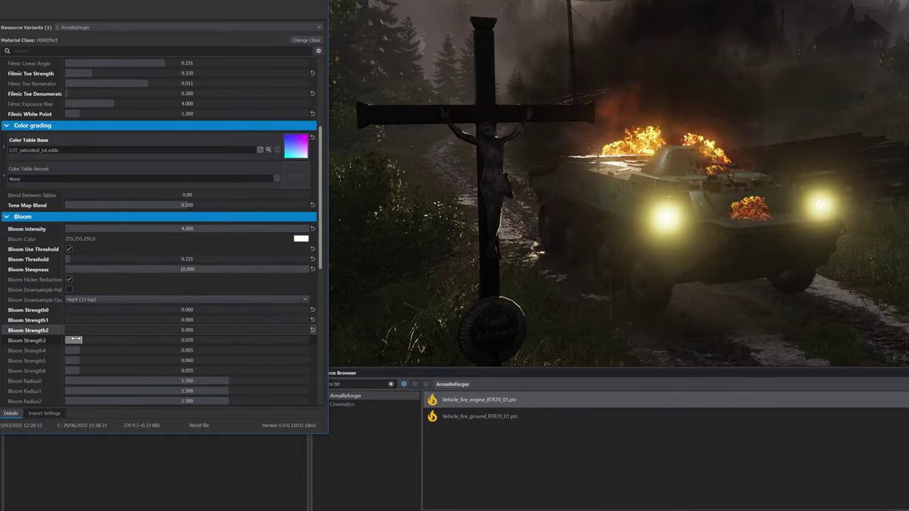
# Zero Bloom Strength3 through Bloom Strength6, and try higher values on each Bloom Strength from 0 to 6.
pyautogui.moveTo(76, 340); pyautogui.dragTo(63, 341)
pyautogui.moveTo(76, 350); pyautogui.dragTo(62, 371)
pyautogui.moveTo(149, 310); pyautogui.dragTo(159, 309)
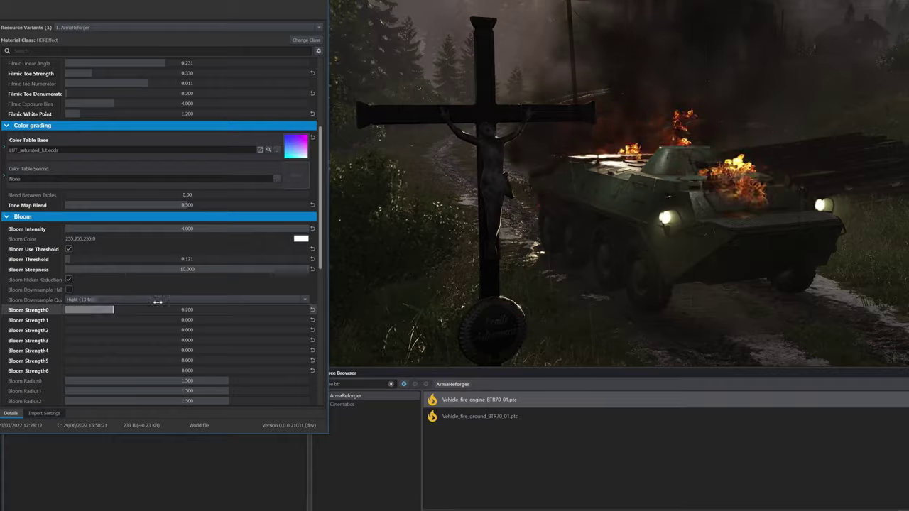
pyautogui.moveTo(81, 319); pyautogui.dragTo(267, 319)
pyautogui.moveTo(107, 330); pyautogui.dragTo(273, 329)
pyautogui.moveTo(128, 341); pyautogui.dragTo(312, 349)
pyautogui.moveTo(185, 360); pyautogui.dragTo(364, 360)
pyautogui.moveTo(152, 370); pyautogui.dragTo(283, 370)
# Readjust the Bloom Strength levels to balance the glow of the headlights and flames.
pyautogui.moveTo(240, 310); pyautogui.dragTo(85, 320)
pyautogui.moveTo(235, 330); pyautogui.dragTo(119, 330)
pyautogui.moveTo(241, 340); pyautogui.dragTo(118, 341)
pyautogui.moveTo(120, 350); pyautogui.dragTo(124, 351)
pyautogui.moveTo(231, 361); pyautogui.dragTo(98, 360)
pyautogui.moveTo(195, 370); pyautogui.dragTo(221, 370)
# Raise the Vignette to about 0.8 and try different Lens Distort amounts in the HDR material.
pyautogui.scroll(-5, 213, 249)
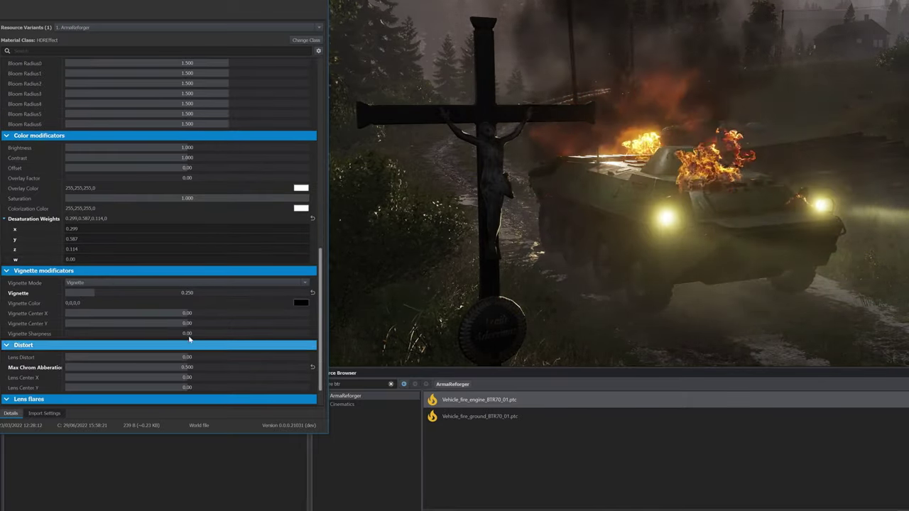
pyautogui.moveTo(118, 292); pyautogui.dragTo(354, 284)
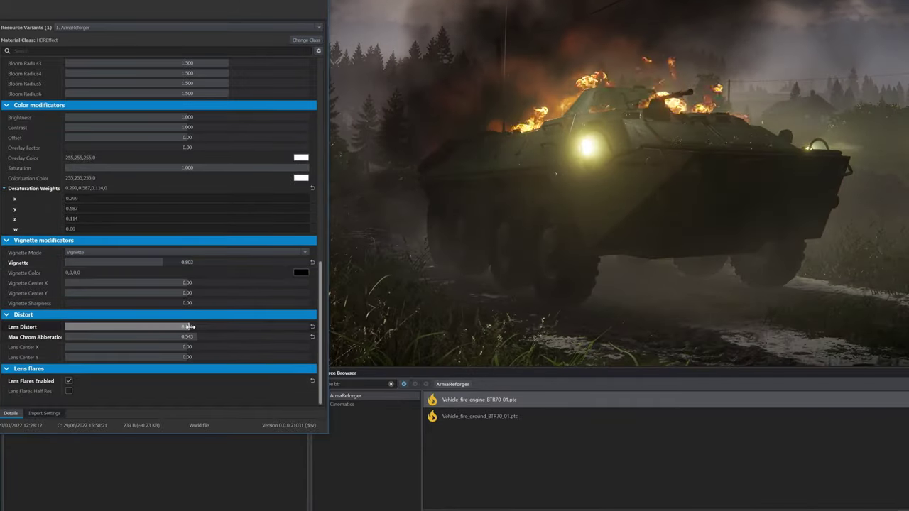
pyautogui.moveTo(188, 327); pyautogui.dragTo(309, 326)
pyautogui.moveTo(251, 327)
pyautogui.mouseDown()
pyautogui.moveTo(78, 329)
pyautogui.moveTo(188, 327)
pyautogui.mouseUp()
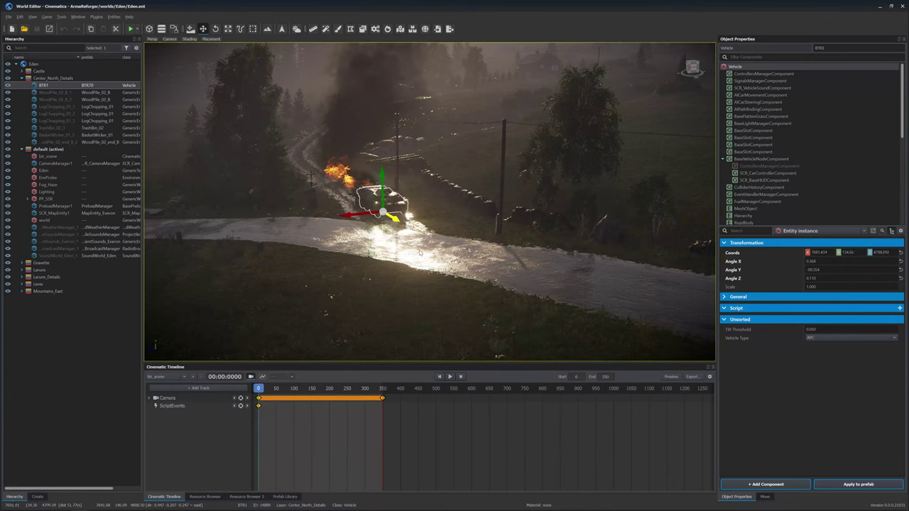
# Move and rotate BTR1 to follow the road, and duplicate it twice to form a column of three vehicles.
pyautogui.moveTo(419, 253); pyautogui.dragTo(485, 292)
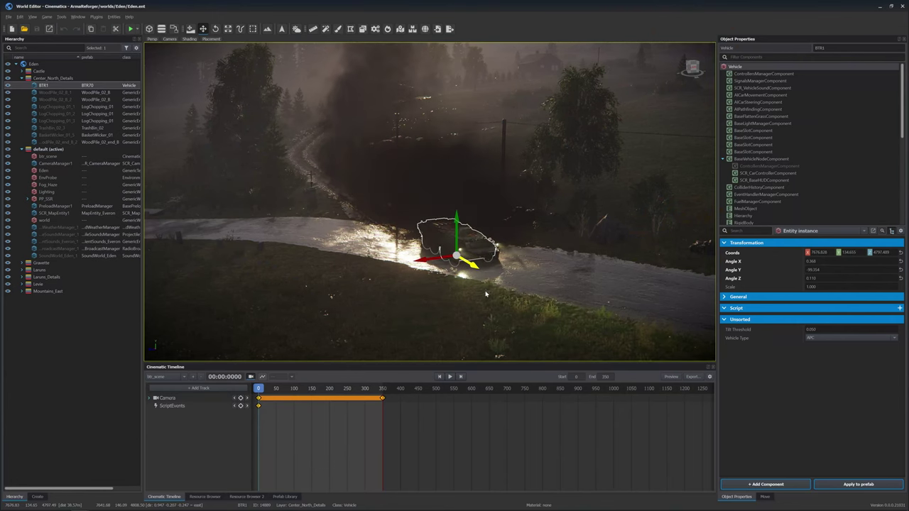
pyautogui.click(216, 29)
pyautogui.moveTo(433, 264); pyautogui.dragTo(475, 264)
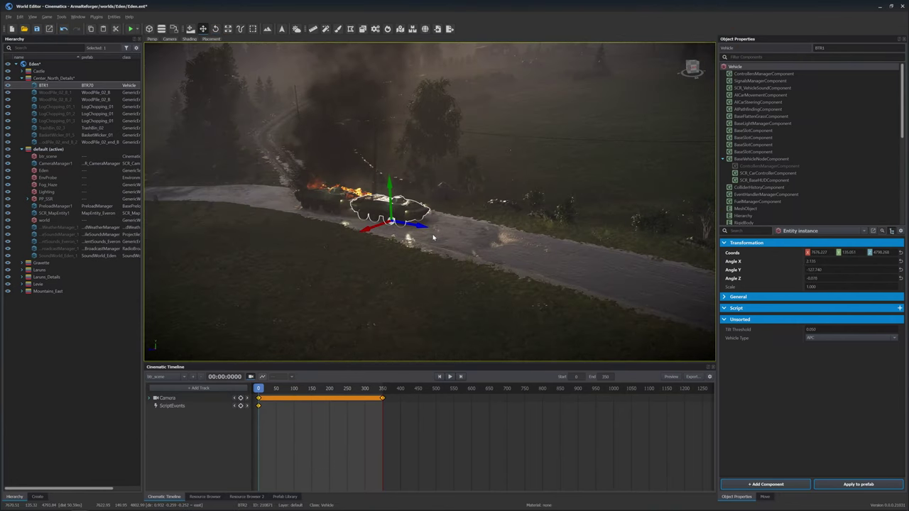
pyautogui.hotkey('ctrl', 'd')
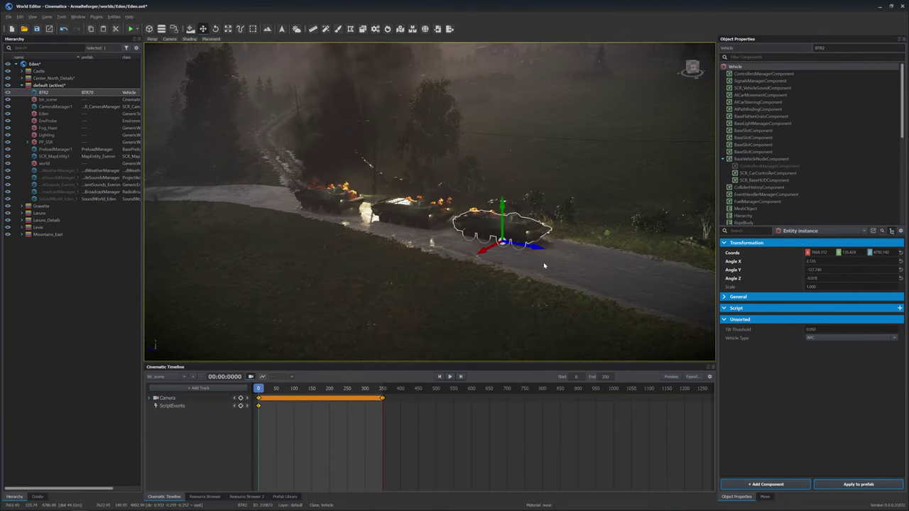
pyautogui.hotkey('ctrl', 'd')
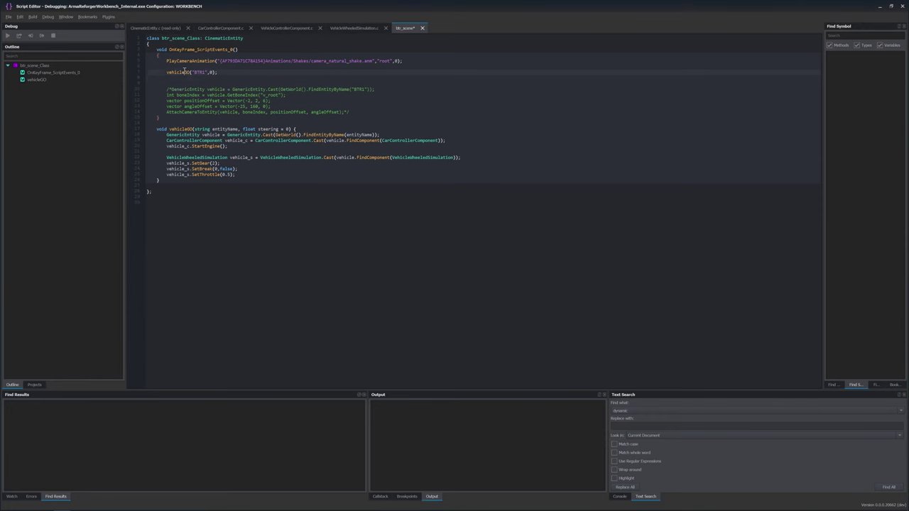
# Duplicate the vehicleGO("BTR1",0) call twice and edit the copies to "BTR2" with steering -1 and "BTR3" with steering 0.
pyautogui.click(184, 71)
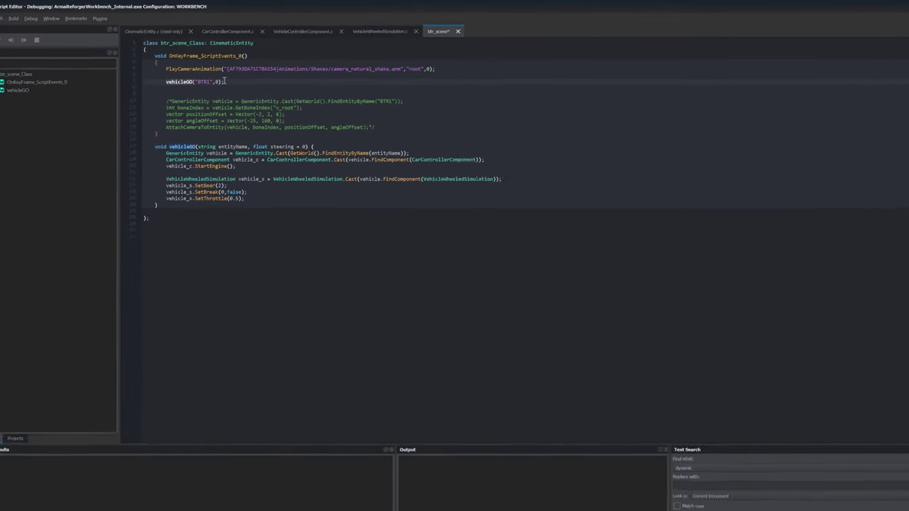
pyautogui.click(226, 72)
pyautogui.hotkey('ctrl', 'd')
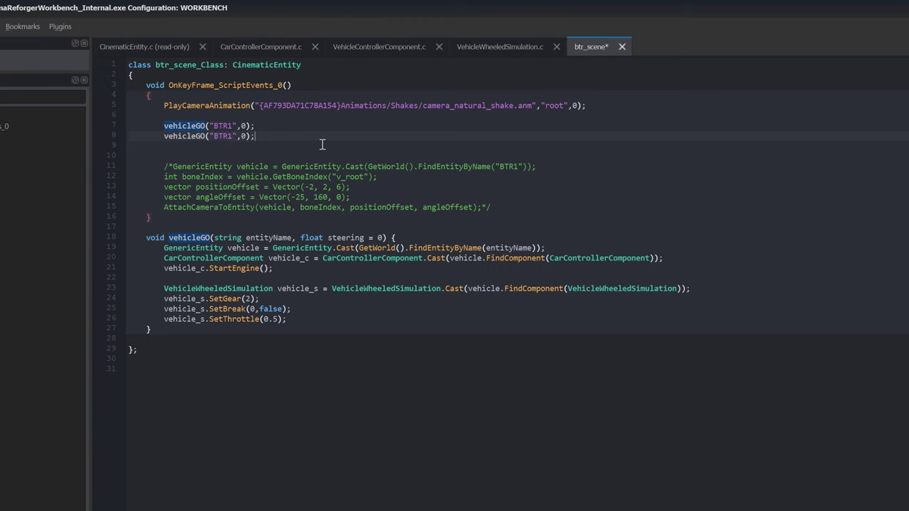
pyautogui.hotkey('ctrl', 'd')
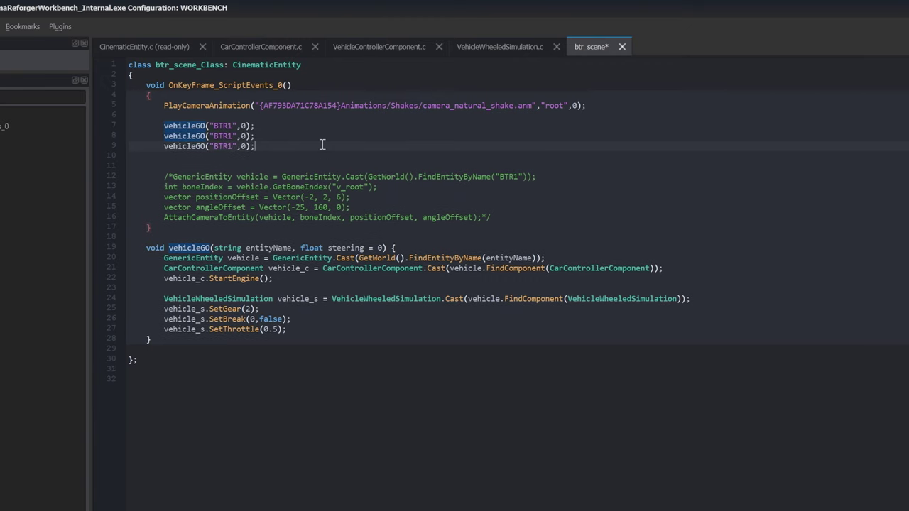
pyautogui.press('BackSpace')
pyautogui.write('2')
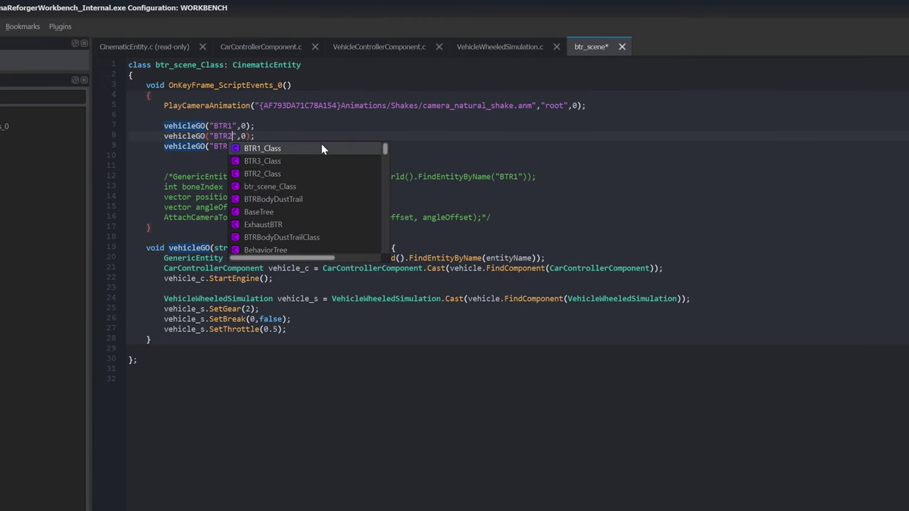
pyautogui.click(358, 127)
pyautogui.click(233, 145)
pyautogui.press('BackSpace')
pyautogui.write('3",0')
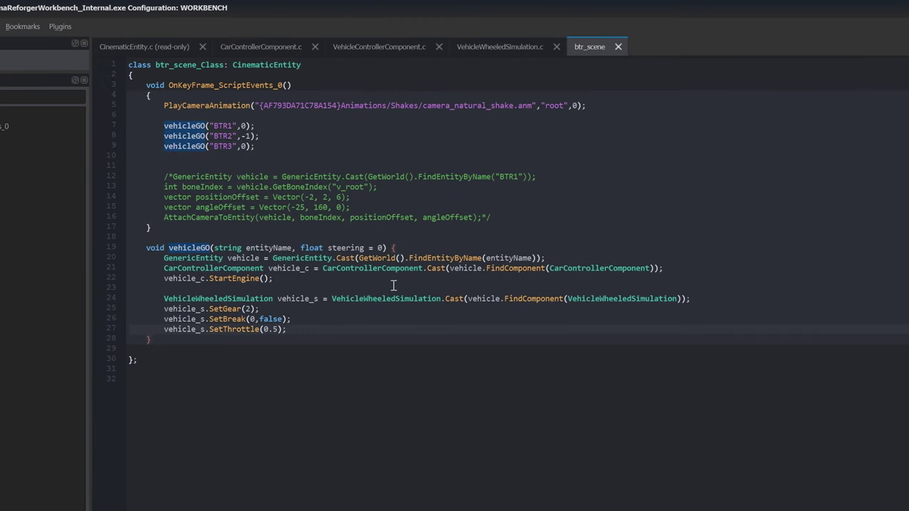
# Add a vehicle_s.SetSteering call after SetThrottle in vehicleGO for its steering parameter.
pyautogui.write('vehicle_')
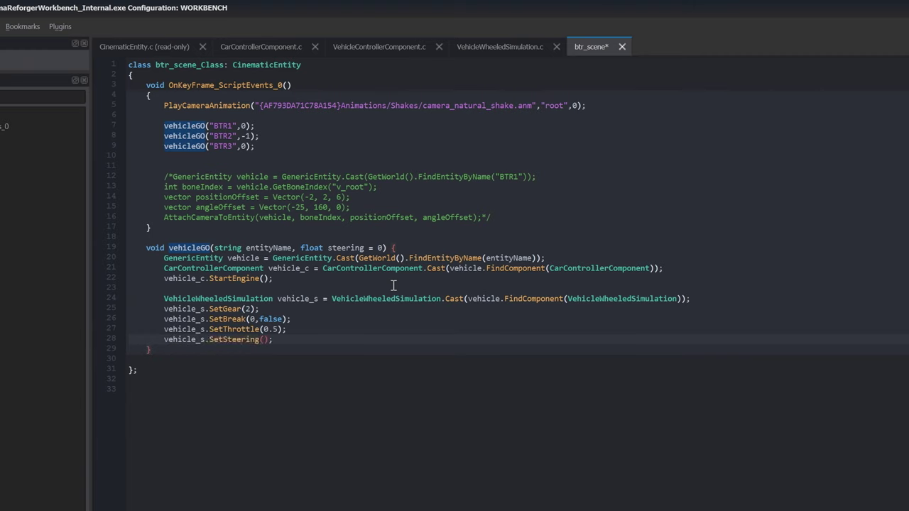
pyautogui.write('s.SetSte')
pyautogui.click(359, 238)
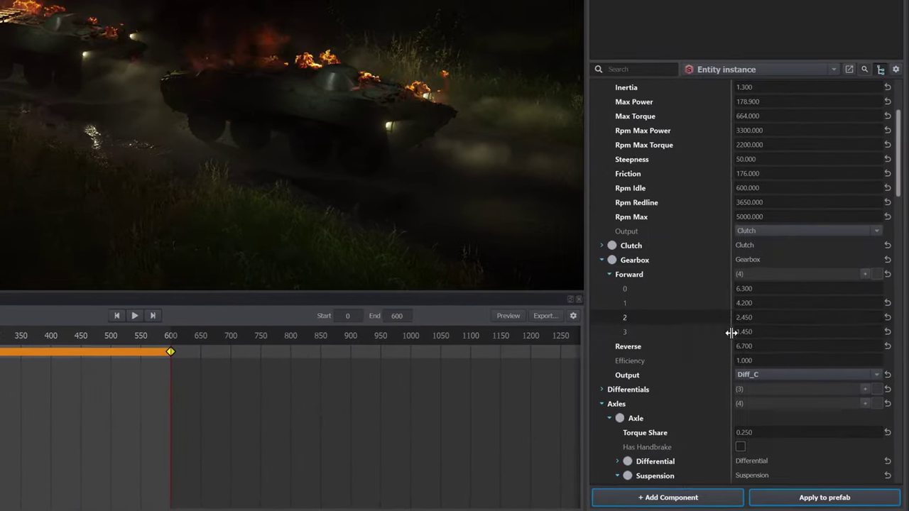
# Set the vehicle's Gearbox Efficiency to 1000 and its Forward gear ratios 0, 1 and 2 to 1.
pyautogui.click(805, 379)
pyautogui.write('10')
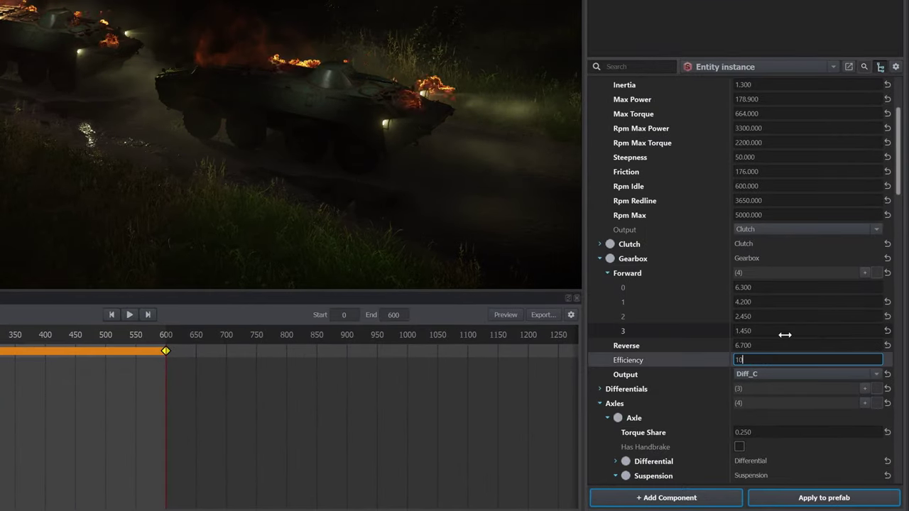
pyautogui.write('00')
pyautogui.click(774, 287)
pyautogui.write('1')
pyautogui.click(772, 302)
pyautogui.write('1')
pyautogui.click(771, 316)
pyautogui.write('1')
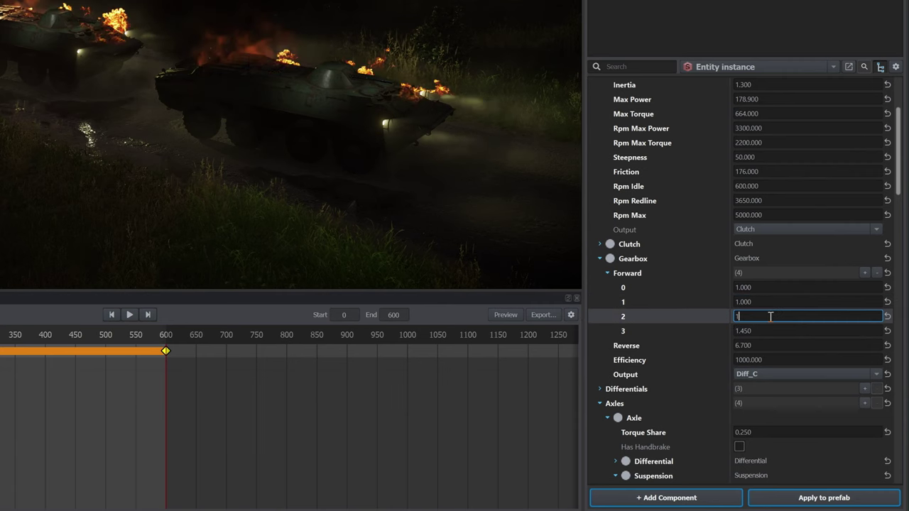
pyautogui.press('Return')
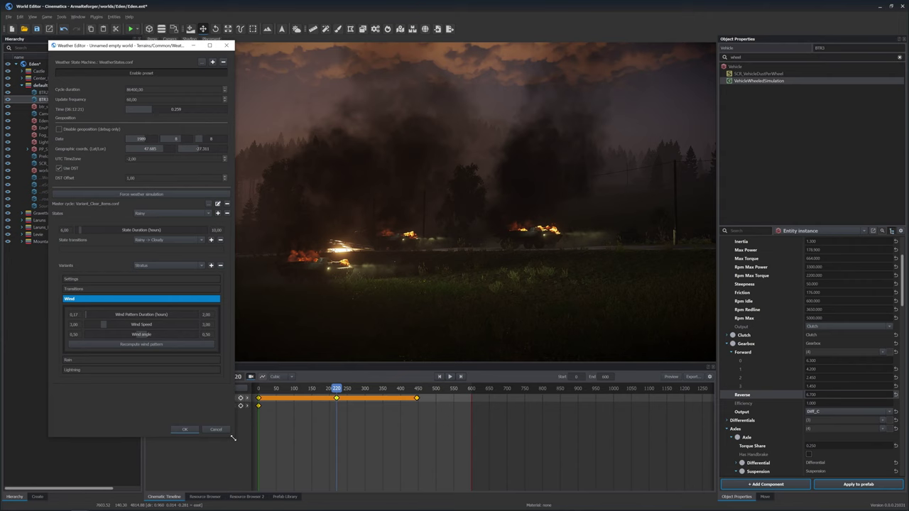
# Try wind speeds from 0 upward and adjust the wind angle for the Stratus variant of the Rainy weather state.
pyautogui.moveTo(101, 324); pyautogui.dragTo(160, 324)
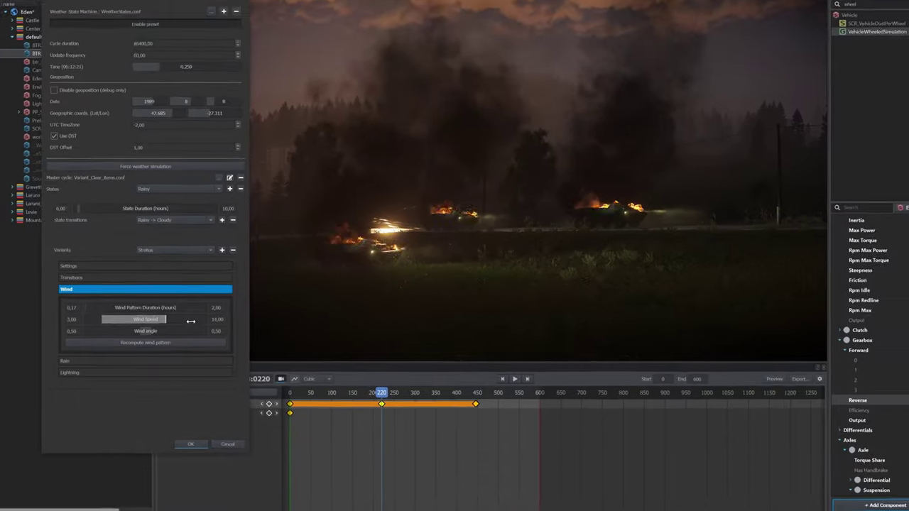
pyautogui.moveTo(183, 313); pyautogui.dragTo(80, 316)
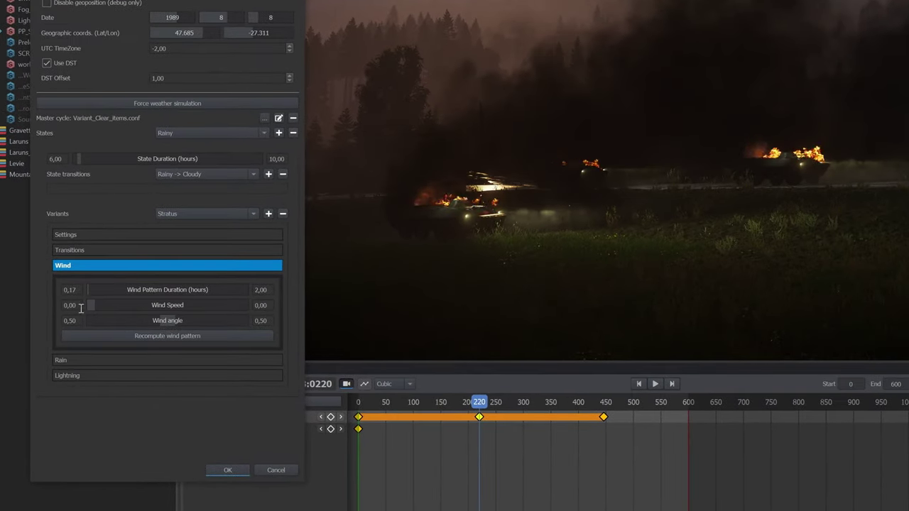
pyautogui.moveTo(176, 321); pyautogui.dragTo(219, 320)
pyautogui.click(248, 306)
pyautogui.moveTo(88, 306); pyautogui.dragTo(249, 306)
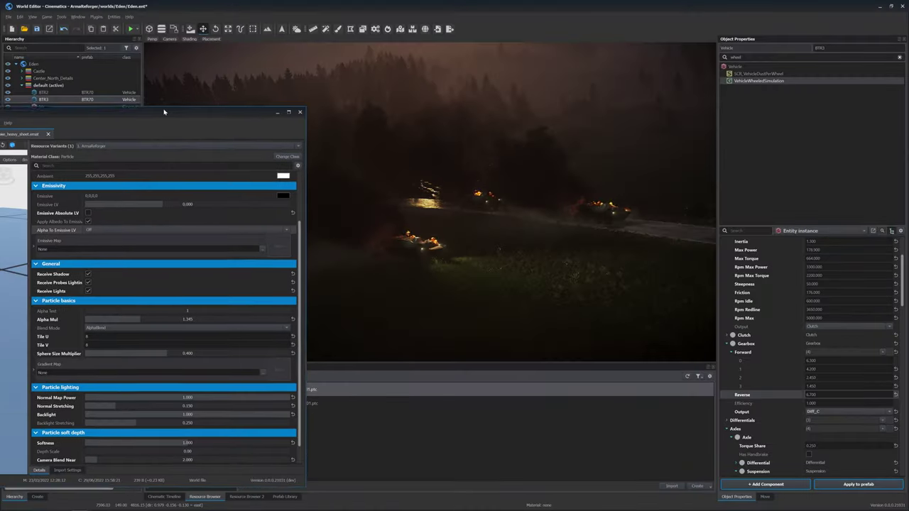
# Set the heavy smoke sheet material's Emissive colour to orange, 253,95,9.
pyautogui.moveTo(164, 111); pyautogui.dragTo(137, 42)
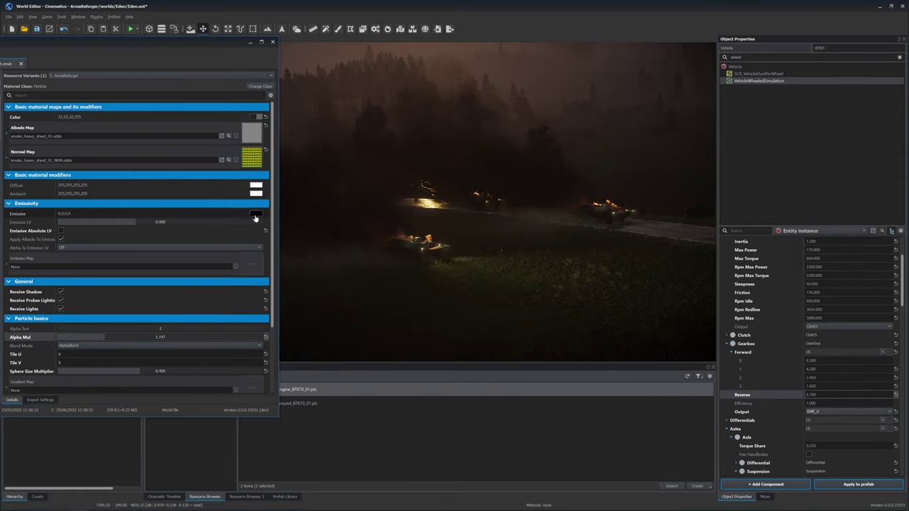
pyautogui.click(255, 213)
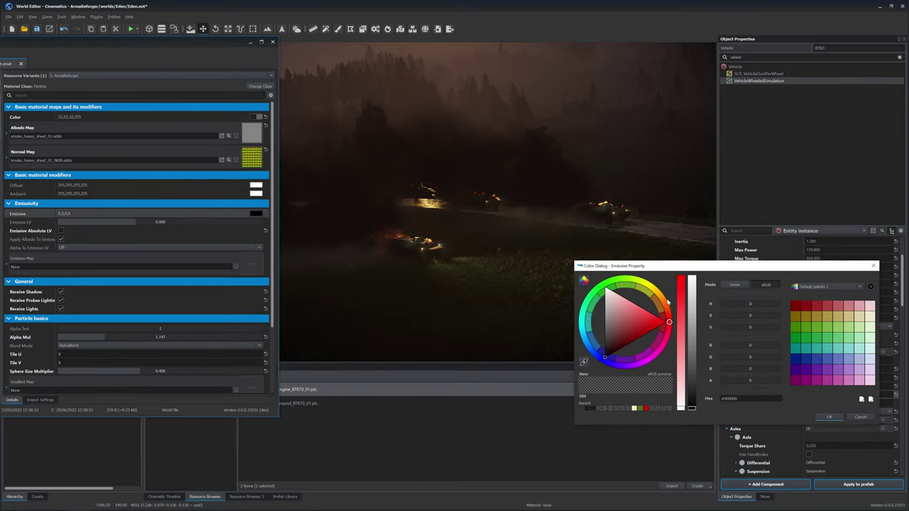
pyautogui.click(652, 319)
pyautogui.click(836, 417)
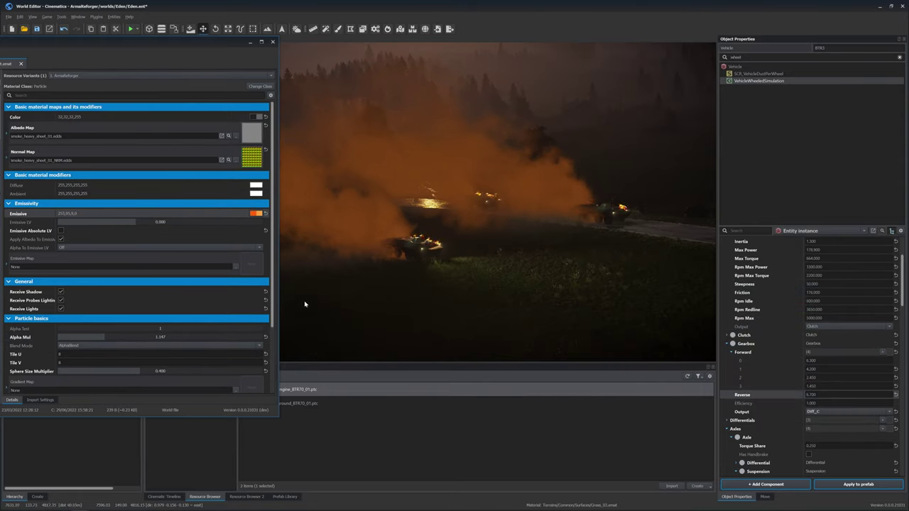
# Raise the smoke material's Emissive LV and set Alpha To Emissive LV to PerPixel.
pyautogui.moveTo(141, 223); pyautogui.dragTo(172, 227)
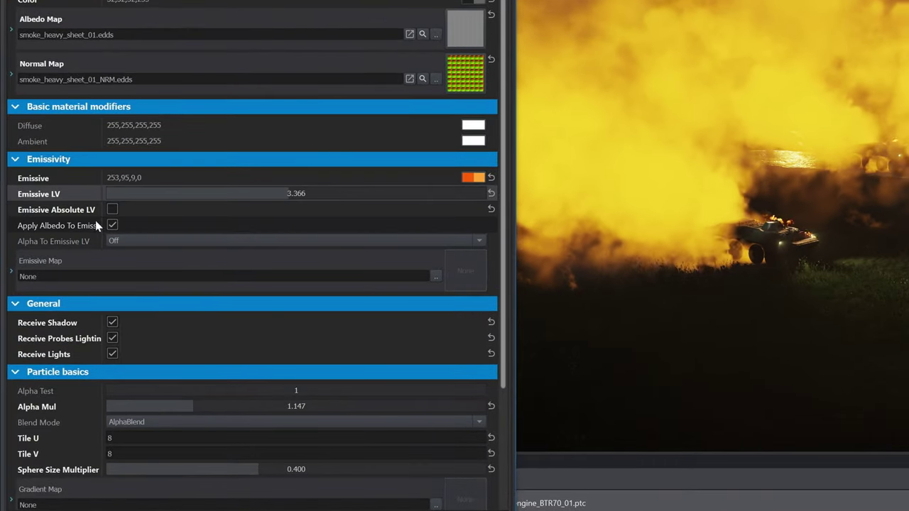
pyautogui.click(116, 243)
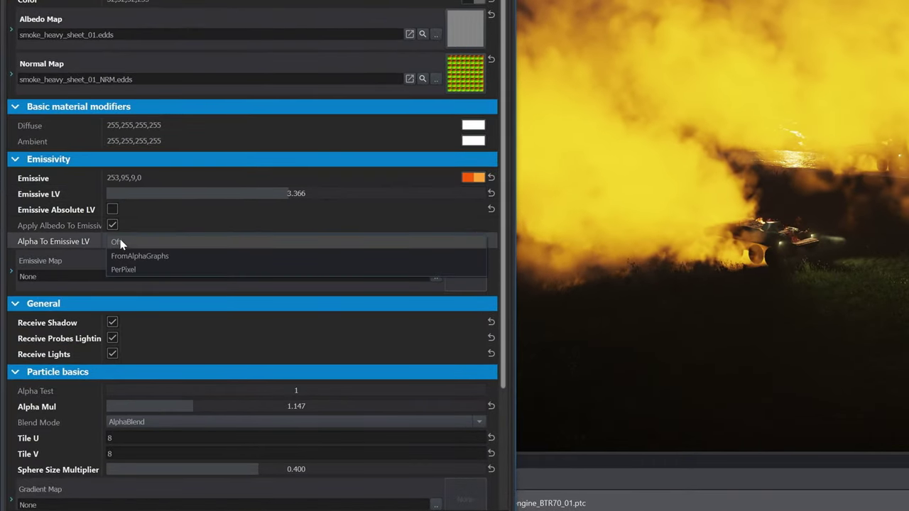
pyautogui.click(125, 269)
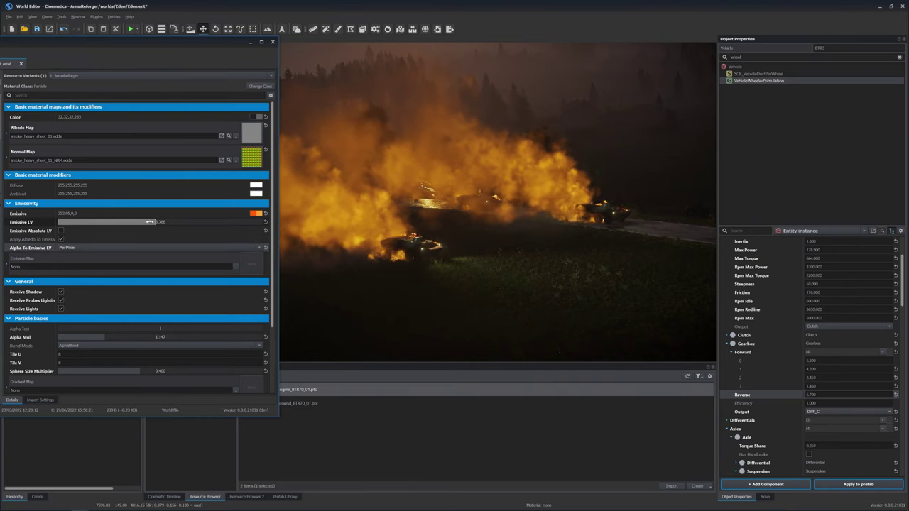
pyautogui.moveTo(287, 195); pyautogui.dragTo(370, 195)
pyautogui.moveTo(201, 223); pyautogui.dragTo(176, 223)
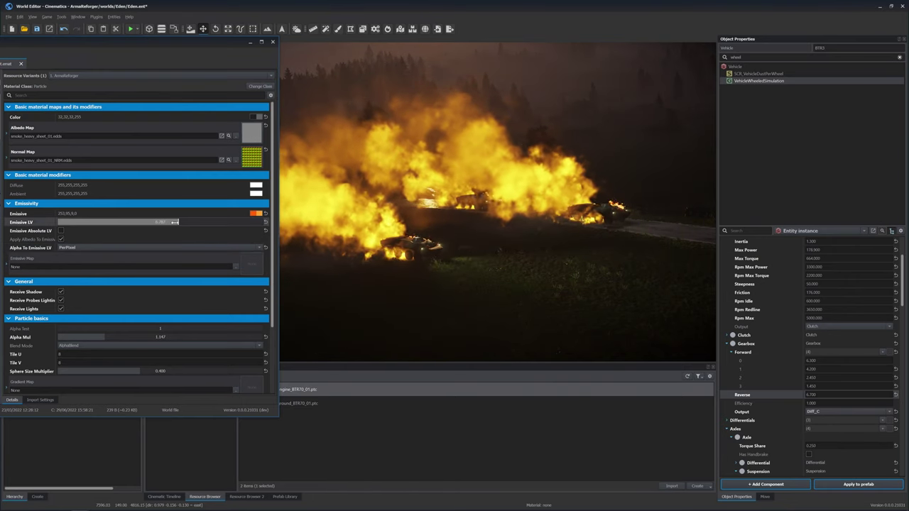
# Darken the smoke's Emissive colour to a very dark orange and raise its Emissive LV further.
pyautogui.click(255, 214)
pyautogui.moveTo(692, 279); pyautogui.dragTo(695, 395)
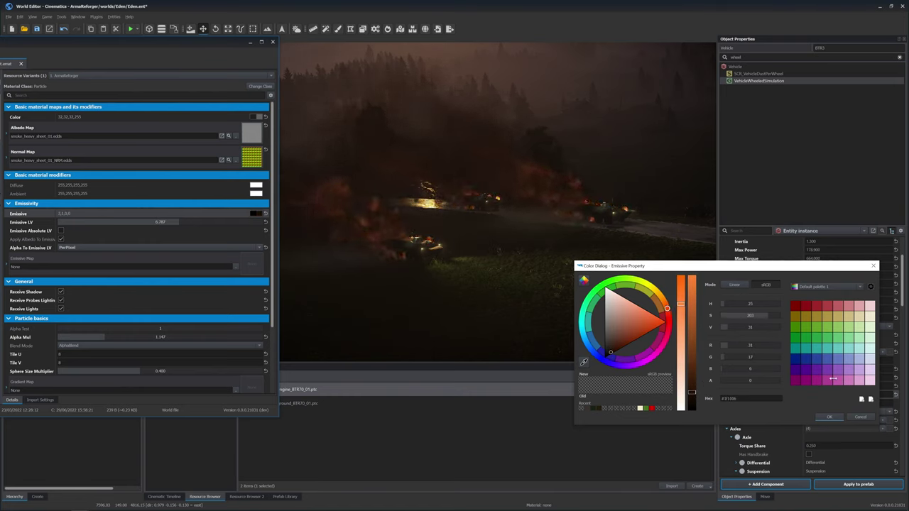
pyautogui.click(831, 417)
pyautogui.moveTo(178, 221); pyautogui.dragTo(198, 222)
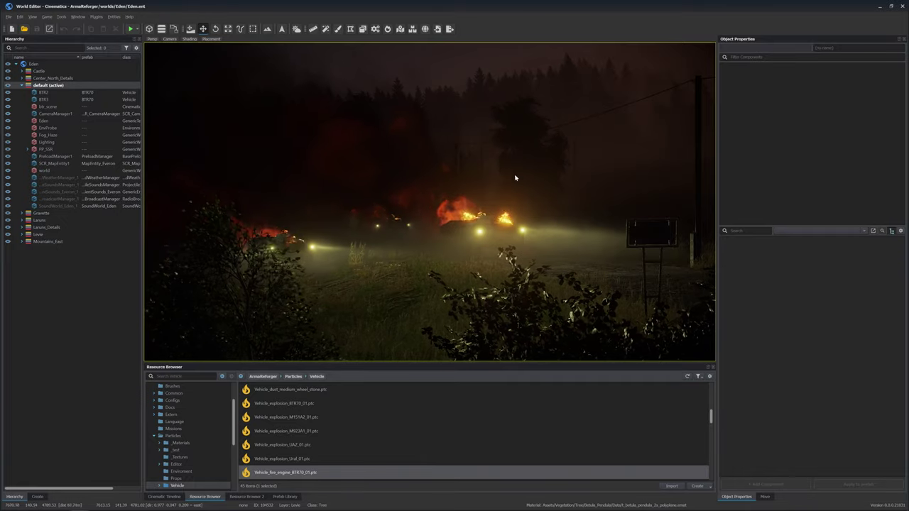
# Place a LightEntity just behind the nearest burning BTR in the column.
pyautogui.moveTo(515, 178); pyautogui.dragTo(505, 192, button='right')
pyautogui.press('d')
pyautogui.press('a')
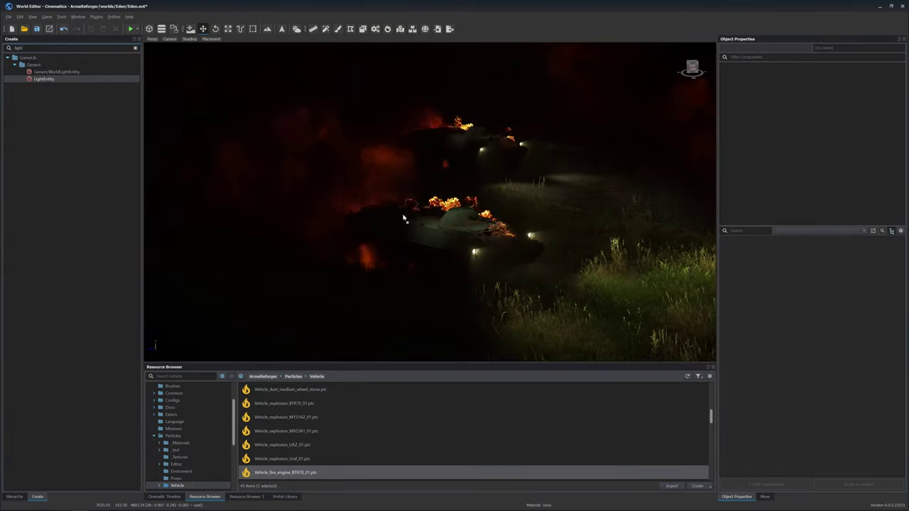
pyautogui.click(403, 218)
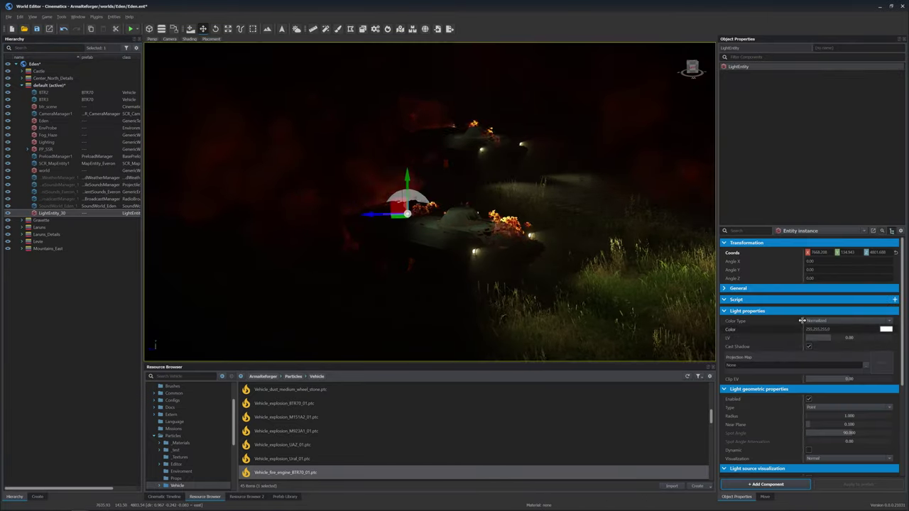
# Set the light's radius to about 6.6, raise its LV and shift its colour to a warm red-orange.
pyautogui.moveTo(832, 417); pyautogui.dragTo(847, 416)
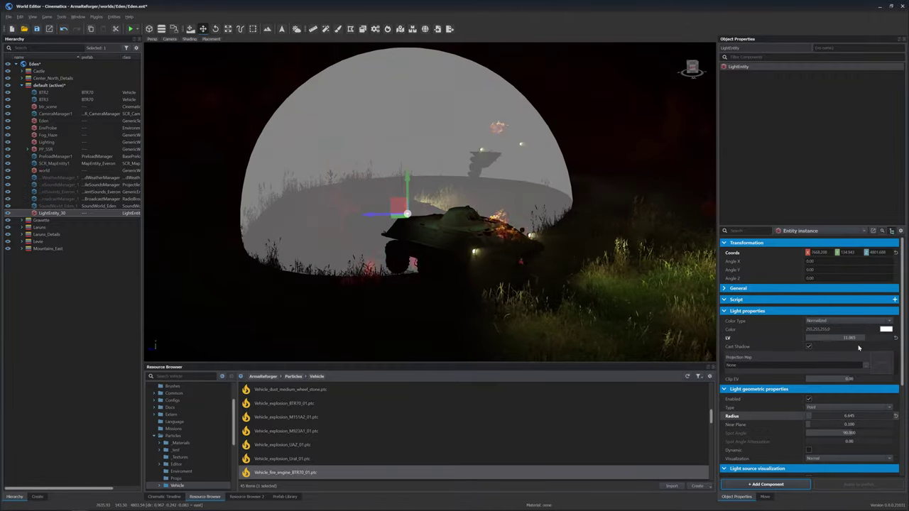
pyautogui.click(885, 329)
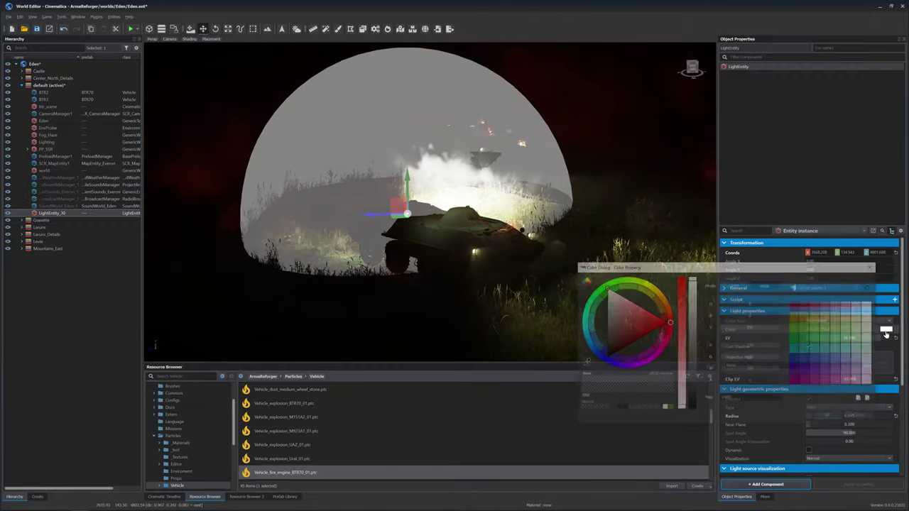
pyautogui.click(669, 315)
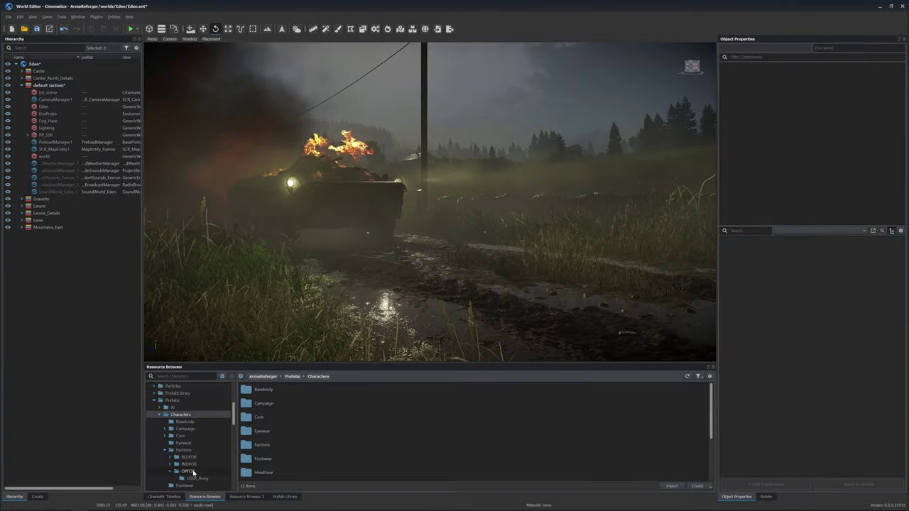
# Place Character_USSR_Rifleman from the OPFOR USSR_Army prefabs on the muddy road beside the burning BTR.
pyautogui.click(188, 471)
pyautogui.click(267, 389)
pyautogui.doubleClick(270, 389)
pyautogui.click(307, 430)
pyautogui.click(306, 445)
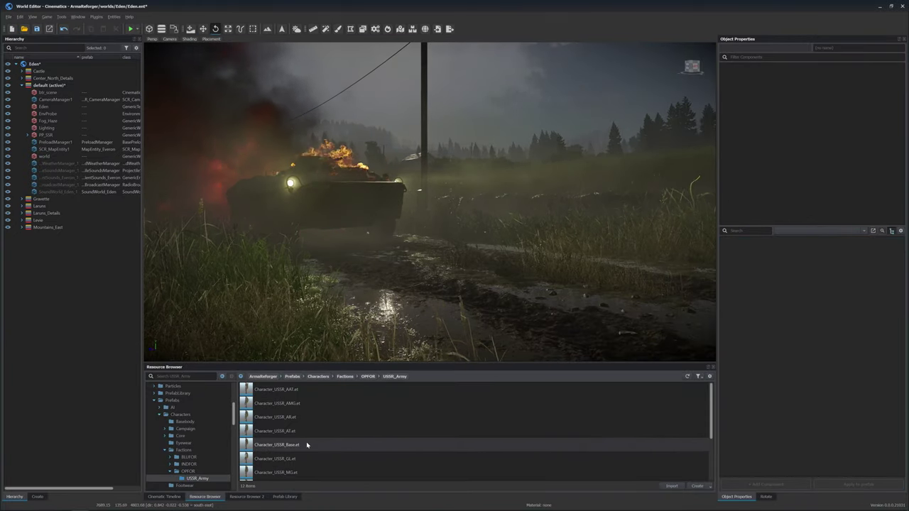
pyautogui.moveTo(325, 425); pyautogui.dragTo(487, 287)
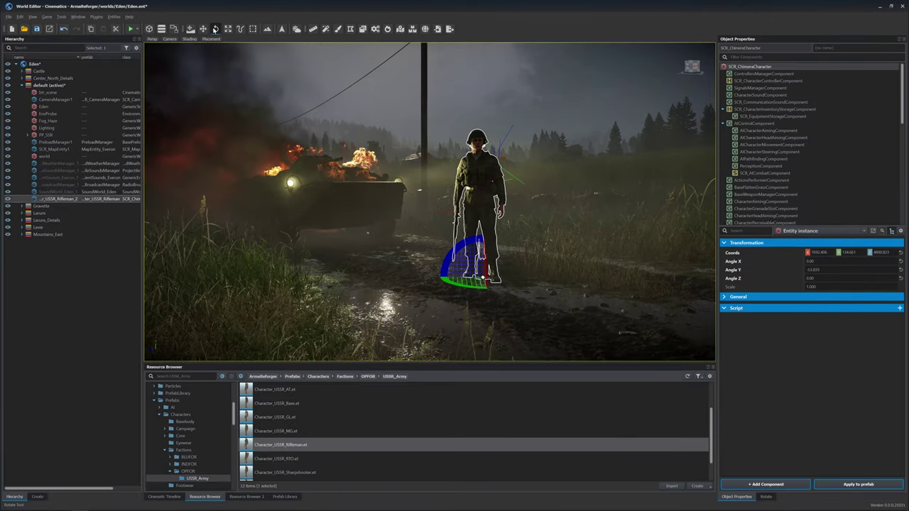
pyautogui.press('w')
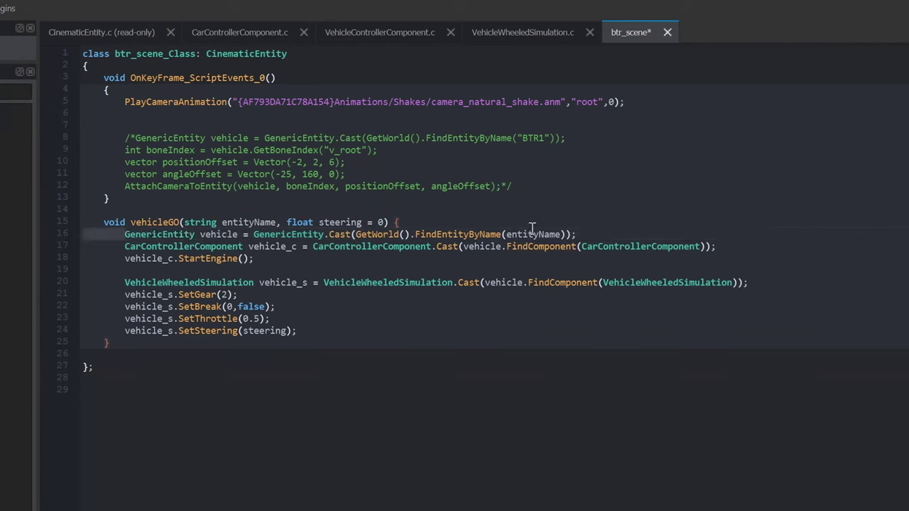
# In OnKeyFrame_ScriptEvents_0, declare GenericEntity soldier by finding the entity named "soldier" with FindEntityByName.
pyautogui.click(265, 113)
pyautogui.press('Return')
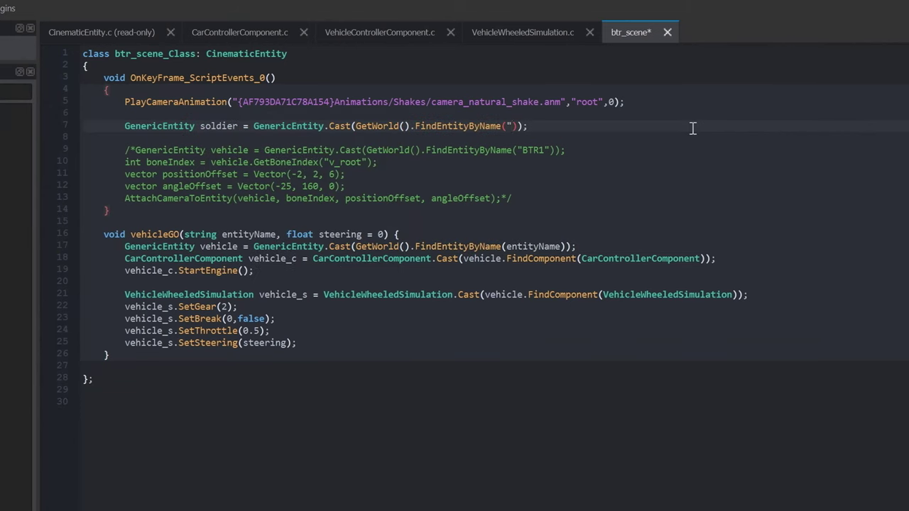
pyautogui.write('soldier = GenericEntity.Cast(GetWorld().FindEntityByName("soldier"));')
pyautogui.press('End')
pyautogui.press('Return')
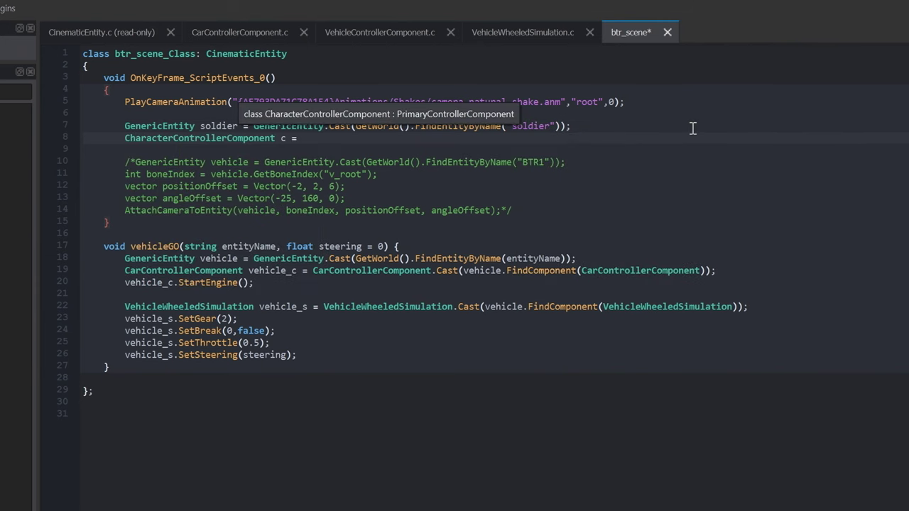
# Declare CharacterControllerComponent c by casting the soldier's CharacterControllerComponent found with FindComponent.
pyautogui.write('CharacterControllerComponent.Cas')
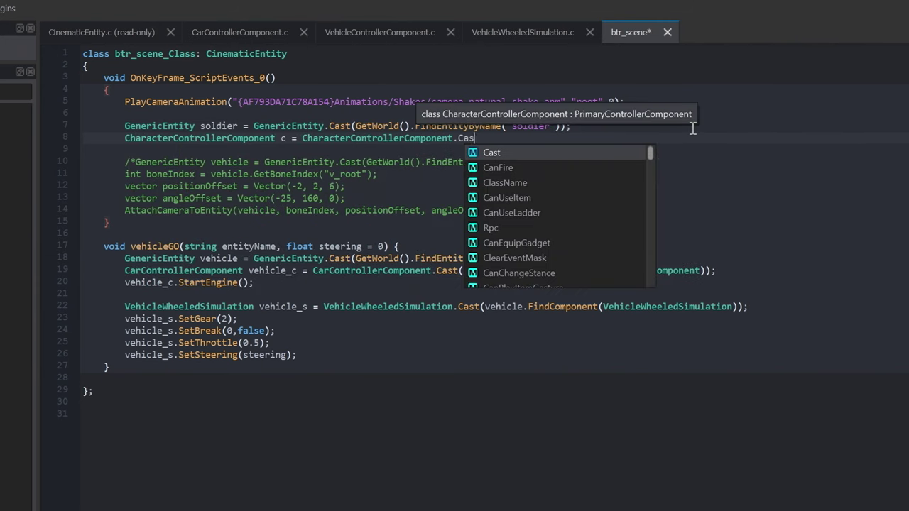
pyautogui.write('t(soldier.FindComponent(CharacterCo')
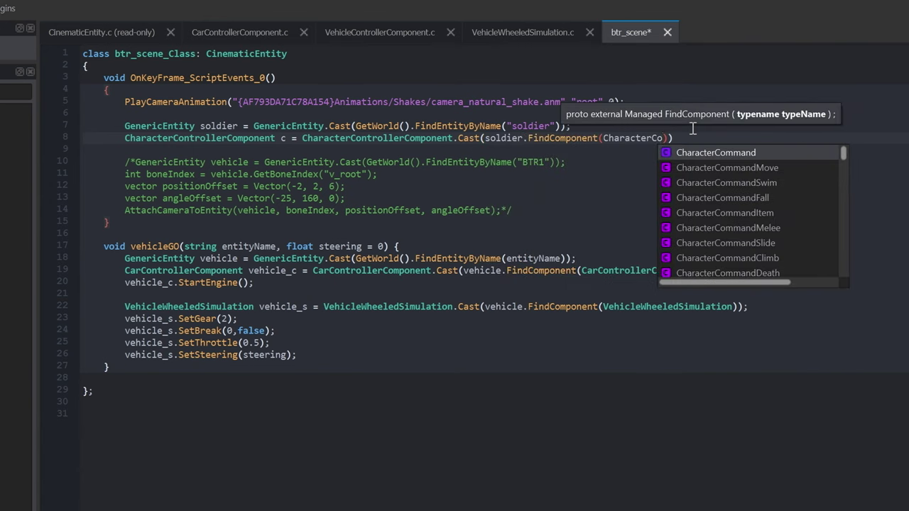
pyautogui.write('ntrollerComponent));')
pyautogui.press('Return')
# Look through the methods available on controller c and add a ReloadWeapon call.
pyautogui.write('c.')
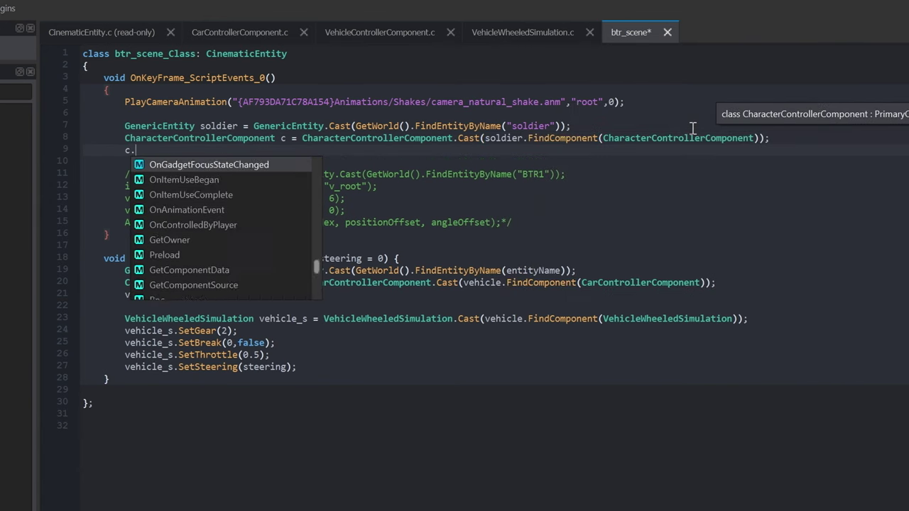
pyautogui.press('Up')
pyautogui.press('Up')
pyautogui.press('Up')
pyautogui.press('Up')
pyautogui.press('Up')
pyautogui.press('Up')
pyautogui.press('Up')
pyautogui.press('Up')
pyautogui.press('Up')
pyautogui.press('Up')
pyautogui.press('Up')
pyautogui.press('Up')
pyautogui.press('Up')
pyautogui.press('Up')
pyautogui.press('Up')
pyautogui.press('Up')
pyautogui.press('Up')
pyautogui.press('Up')
pyautogui.press('Up')
pyautogui.press('Up')
pyautogui.press('Down')
pyautogui.press('Down')
pyautogui.press('Down')
pyautogui.press('Down')
pyautogui.press('Down')
pyautogui.press('Down')
pyautogui.press('Down')
pyautogui.press('Down')
pyautogui.press('Down')
pyautogui.press('Down')
pyautogui.press('Down')
pyautogui.press('Down')
pyautogui.press('Down')
pyautogui.press('Down')
pyautogui.press('Down')
pyautogui.press('Down')
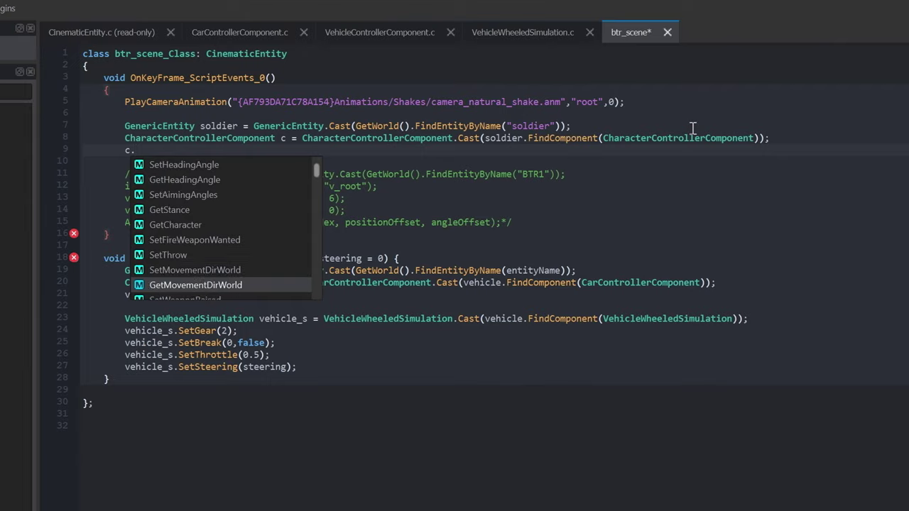
pyautogui.press('Down')
pyautogui.press('Down')
pyautogui.write('ReloadWeapon')
pyautogui.press('Return')
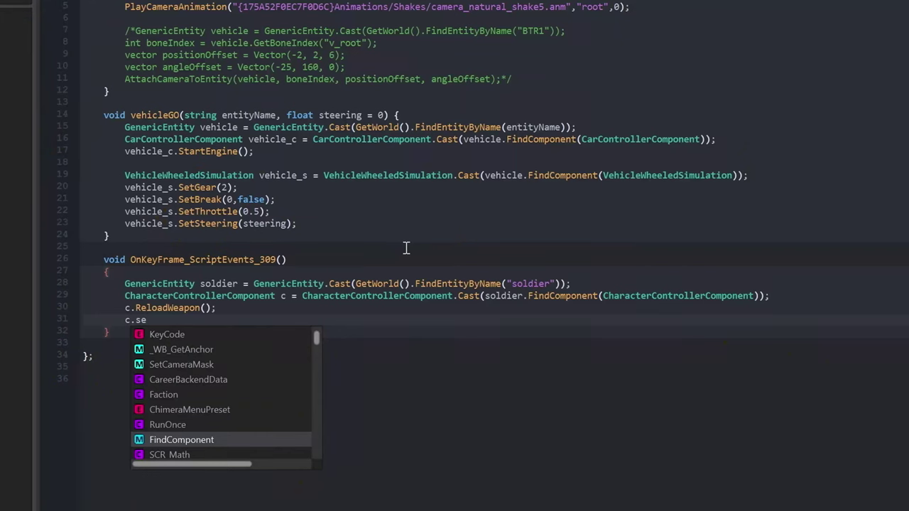
# In OnKeyFrame_ScriptEvents_309, add a SetStanceChange call on c with ECharacterStanceChange.STANCECHANGE_TOPRONE.
pyautogui.write('tstan')
pyautogui.press('Return')
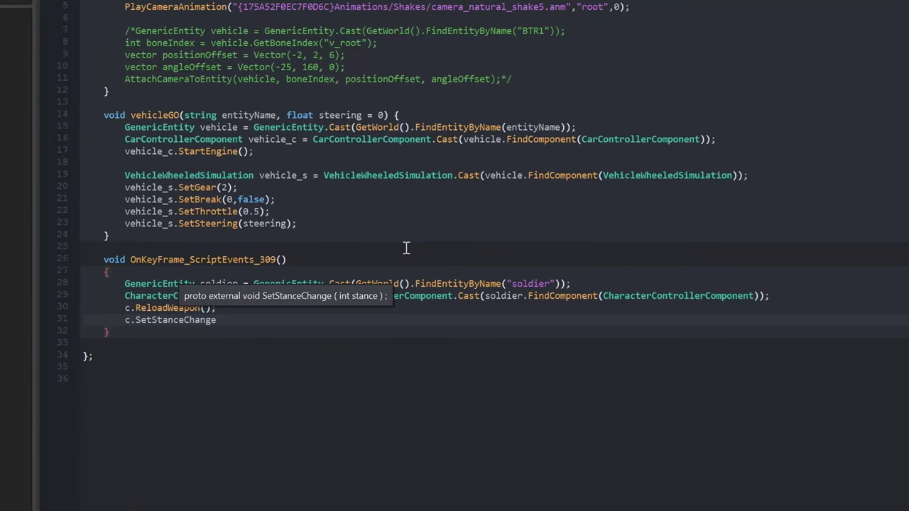
pyautogui.write('(ECharacterStanc);')
pyautogui.press('Return')
pyautogui.write('.')
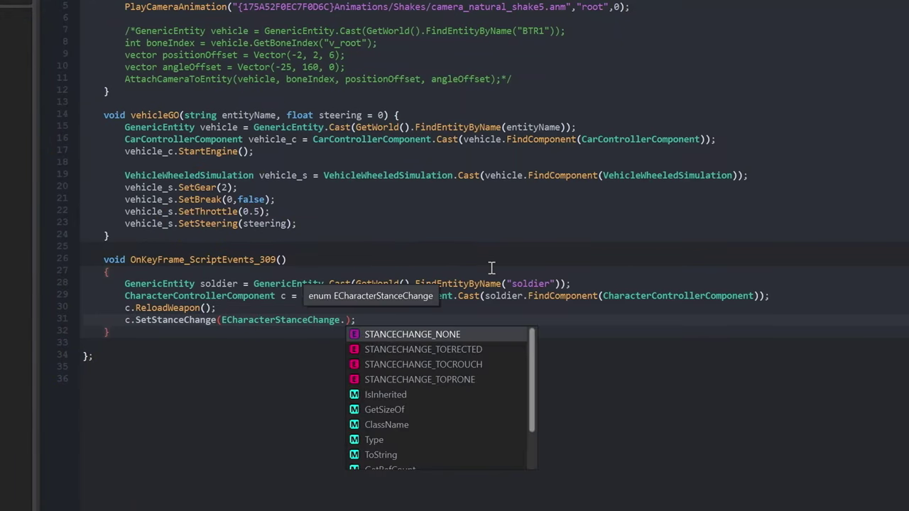
pyautogui.write('topr')
pyautogui.press('Return')
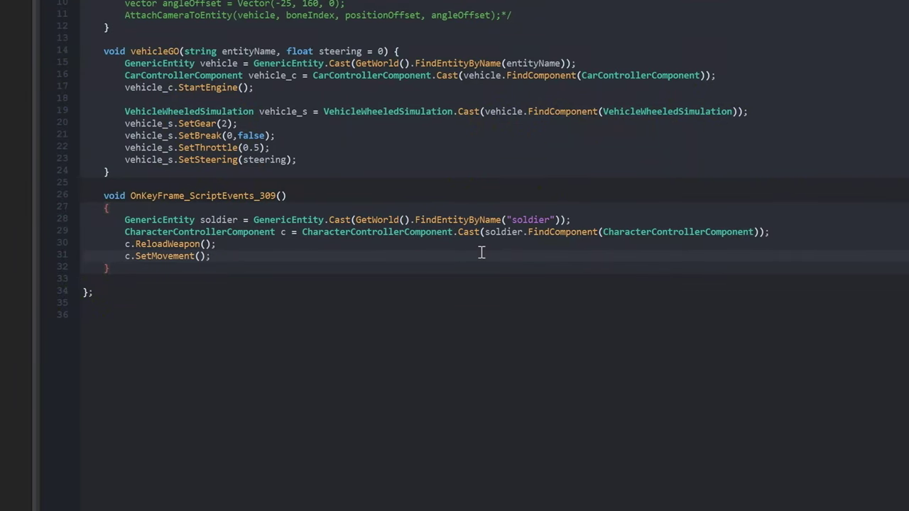
# Declare vector direction = {0,0,1} and complete the movement call as c.SetMovement(2,direction) in OnKeyFrame_ScriptEvents_309.
pyautogui.rightClick(158, 262)
pyautogui.click(187, 436)
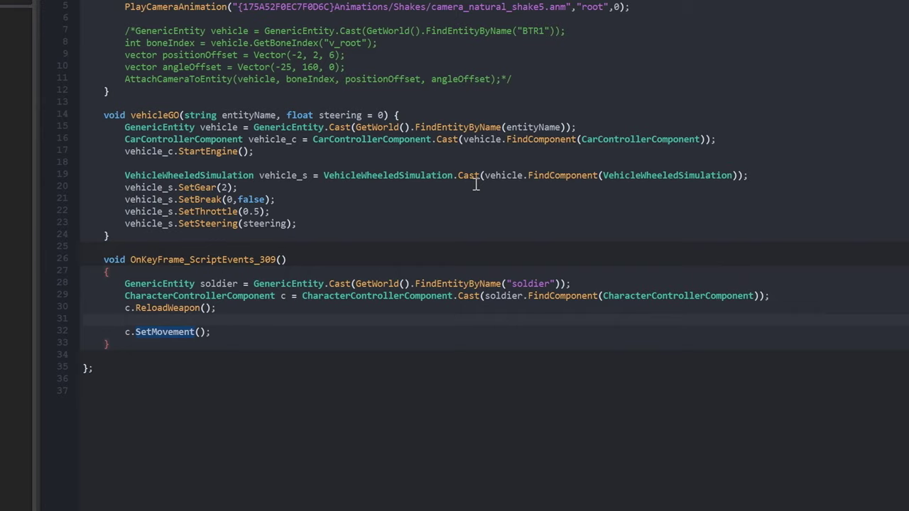
pyautogui.write('vector dir')
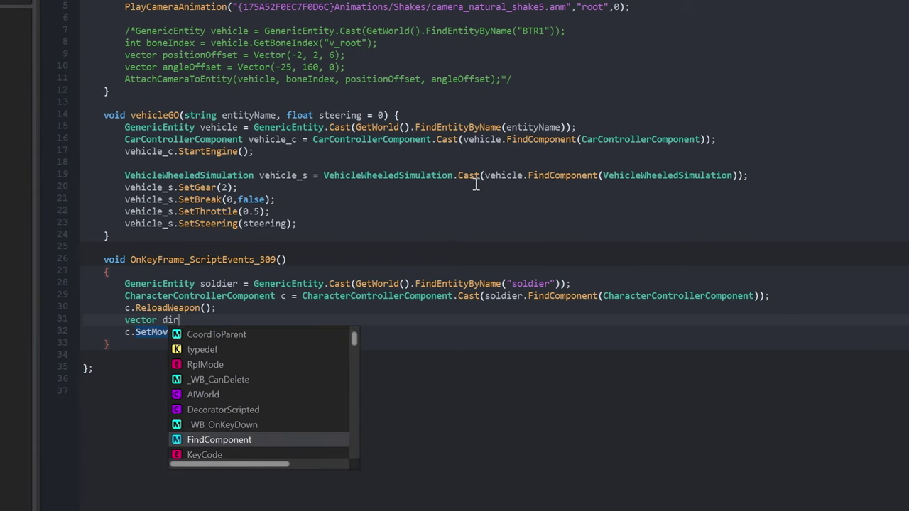
pyautogui.write('ection = {0,0};')
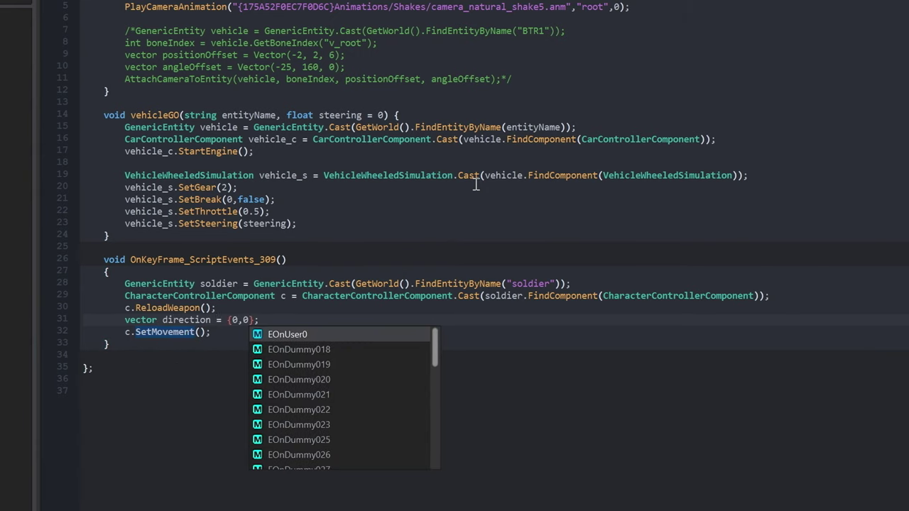
pyautogui.write(',1')
pyautogui.click(201, 331)
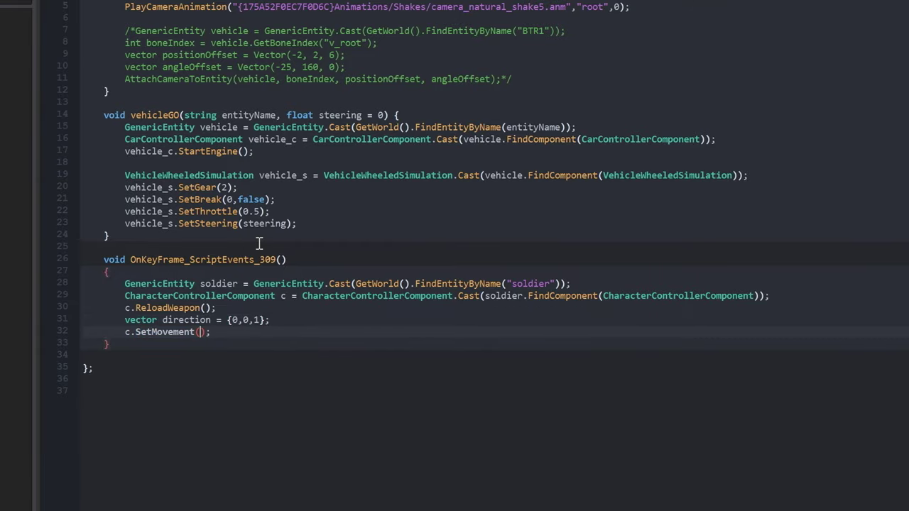
pyautogui.write('2,direction')
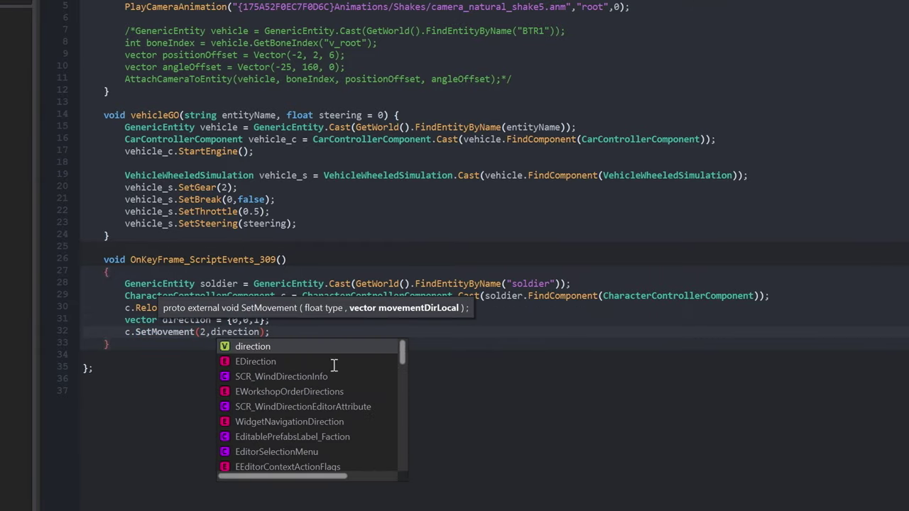
pyautogui.click(519, 412)
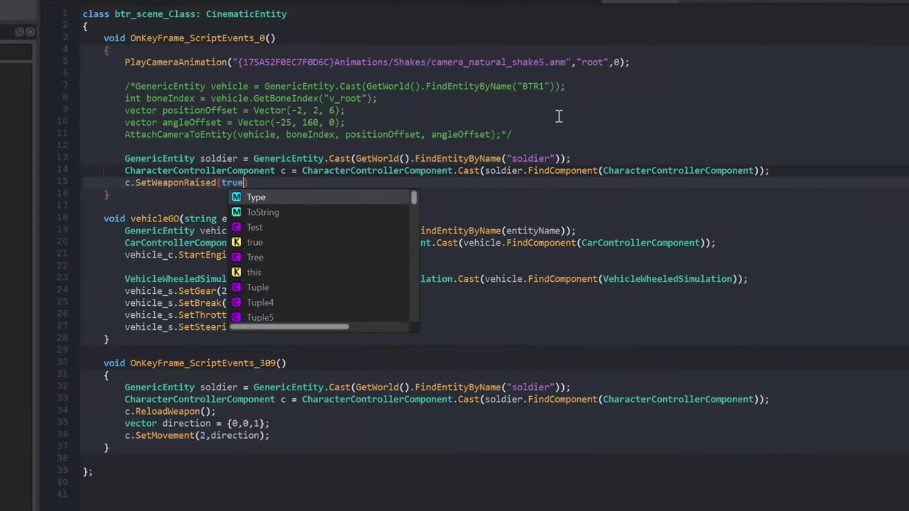
# In OnKeyFrame_ScriptEvents_0, finish the c.SetWeaponRaised(true) call and add a setSafety call with false, true.
pyautogui.write(');')
pyautogui.press('Return')
pyautogui.write('c.setsafety')
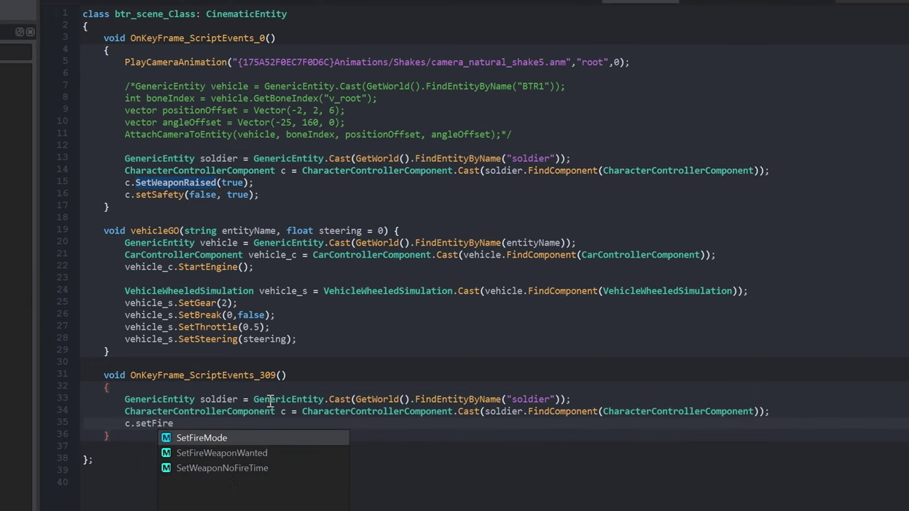
# In OnKeyFrame_ScriptEvents_309, add c.SetFireMode(2) followed by a SetFireWeaponWanted call on c.
pyautogui.write('etFireMode(2);')
pyautogui.press('Return')
pyautogui.write('c.S')
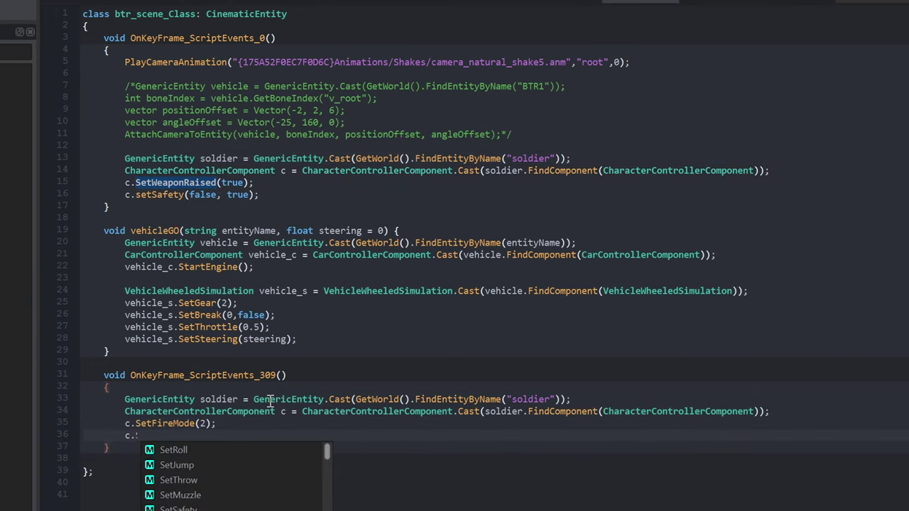
pyautogui.write('etFireWeaponWanted')
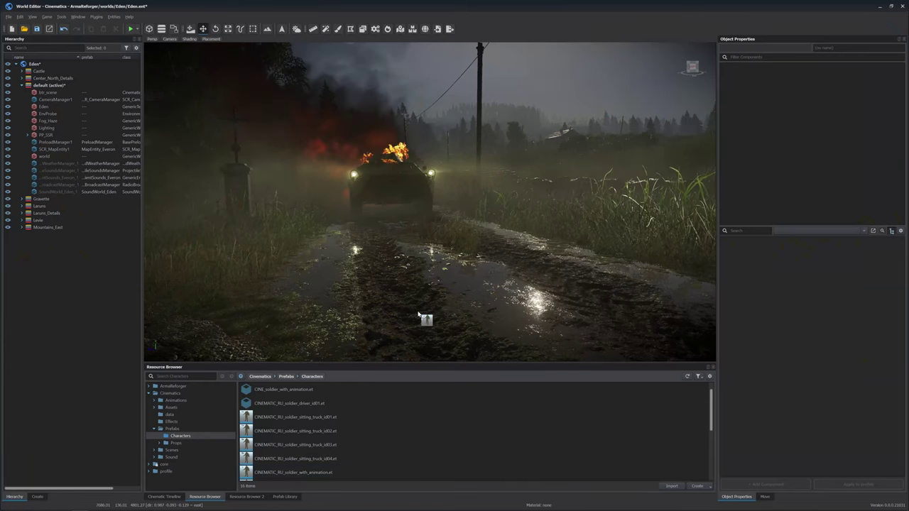
# Place CINEMATIC_RU_soldier_with_animation on the muddy road in front of the burning BTR and disable its handgun BaseSlotComponent.
pyautogui.moveTo(434, 293); pyautogui.dragTo(462, 306)
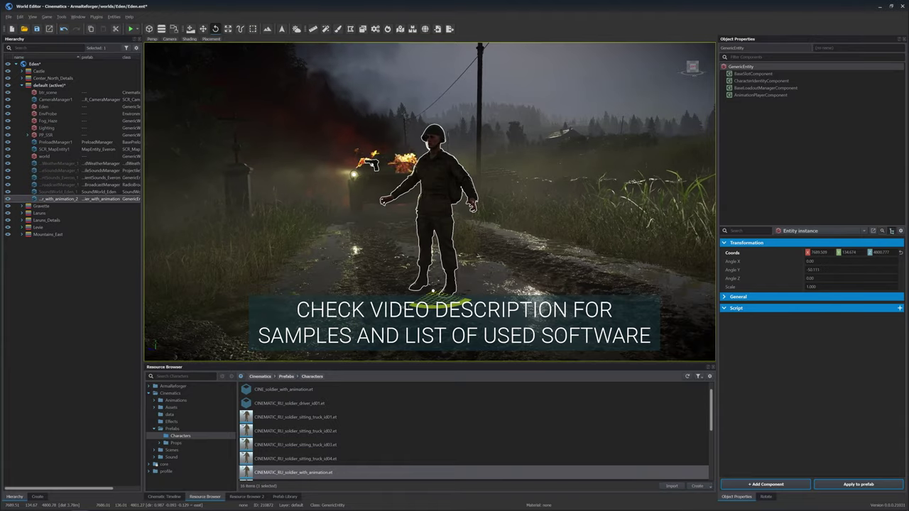
pyautogui.click(501, 277)
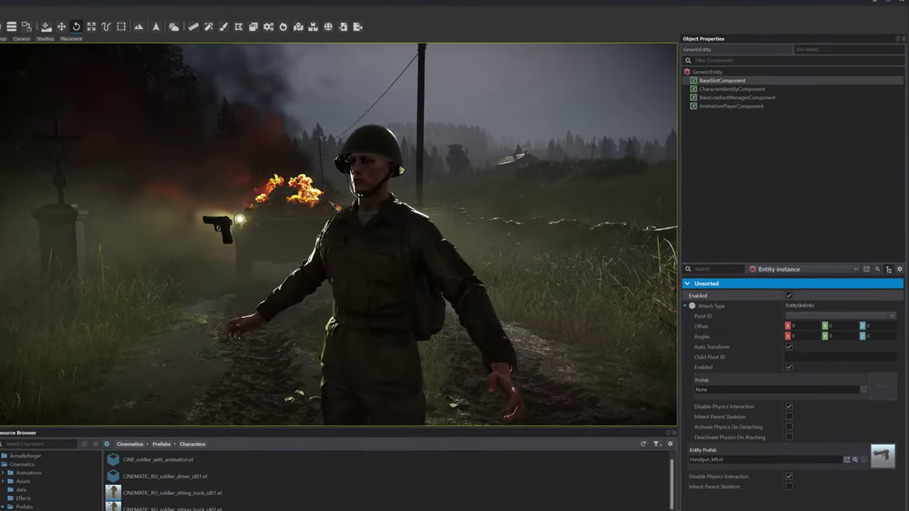
pyautogui.click(788, 296)
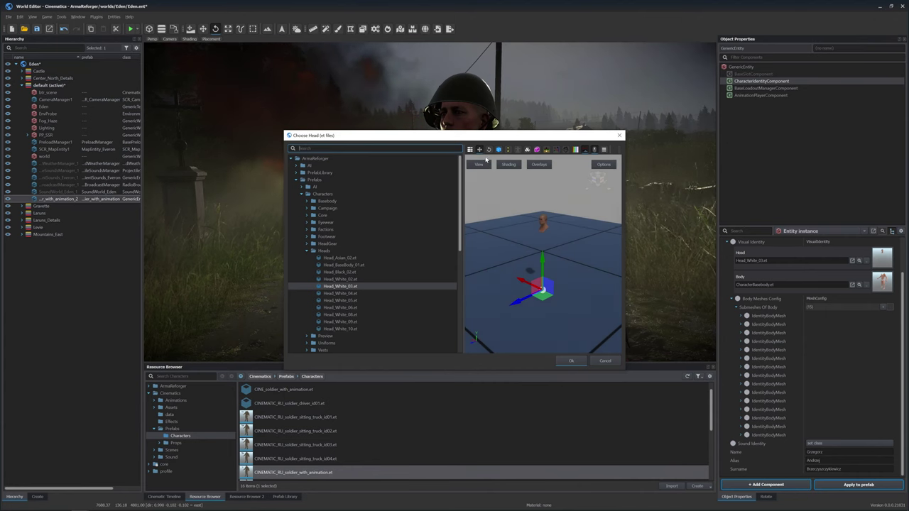
# Change the soldier's head to Head_White_04 and the helmet prefab to Helmet_SSh68_01_camo.et.
pyautogui.moveTo(490, 135); pyautogui.dragTo(283, 133)
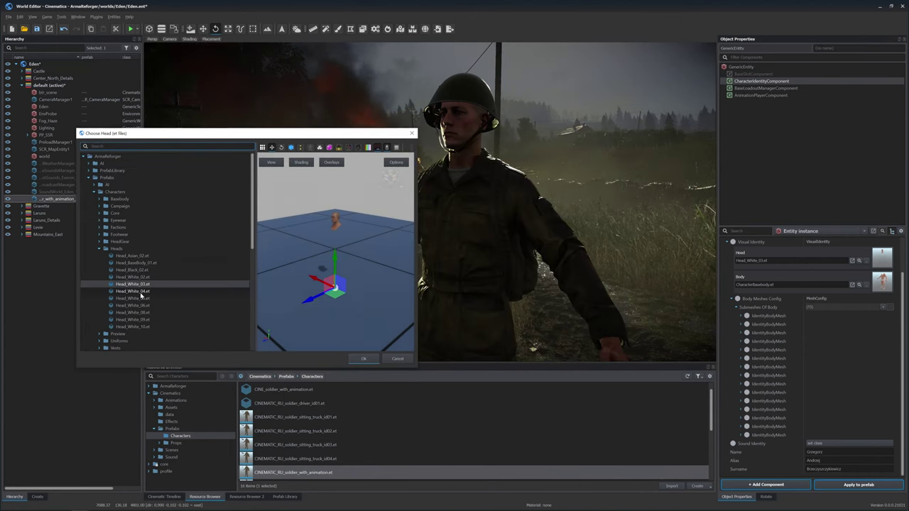
pyautogui.click(355, 360)
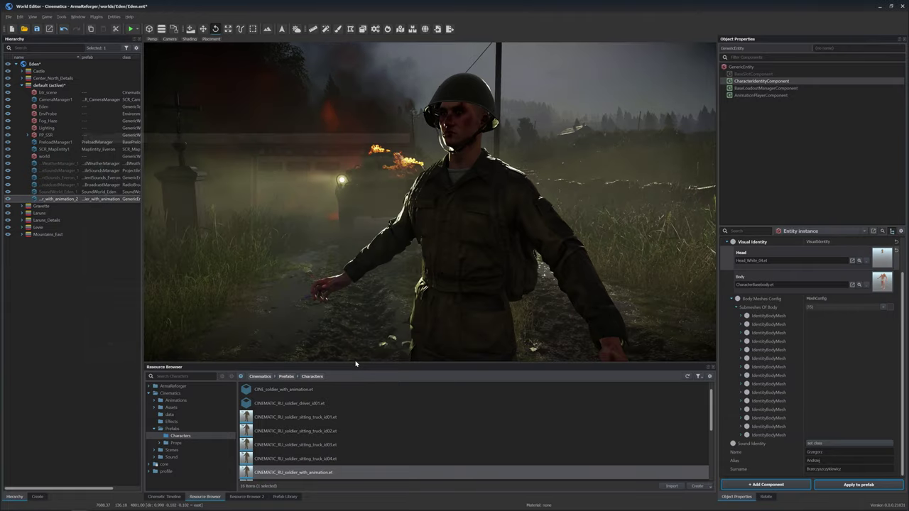
pyautogui.click(766, 88)
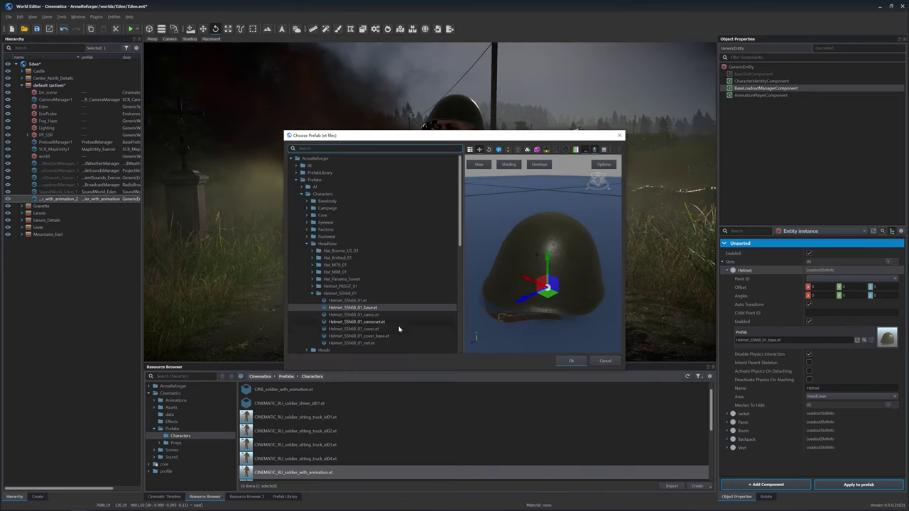
pyautogui.click(381, 317)
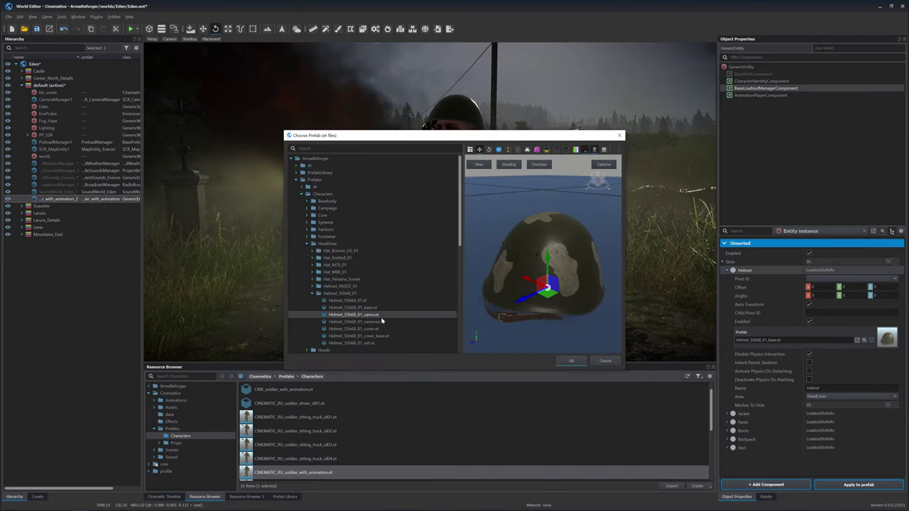
pyautogui.click(571, 361)
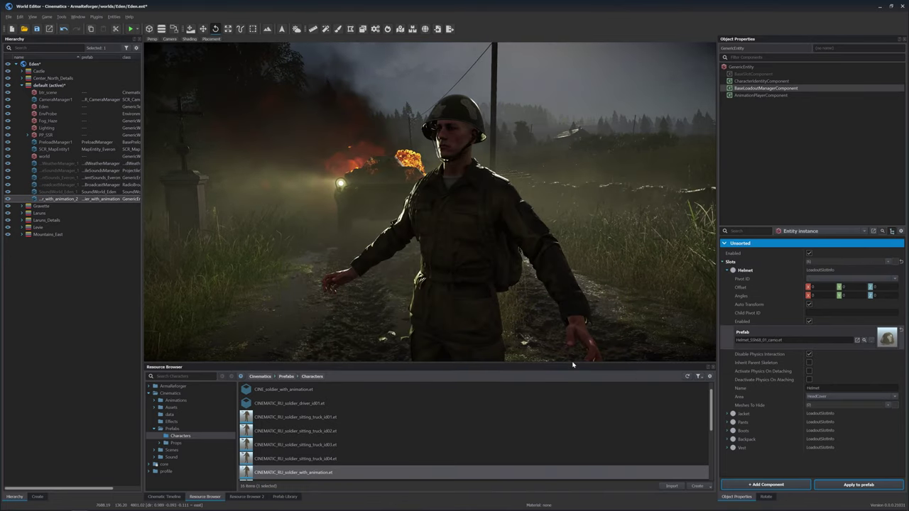
# Set the soldier's AnimationPlayerComponent animation to joints-cine_pushups2.anm and show the Cinematic Timeline.
pyautogui.click(761, 95)
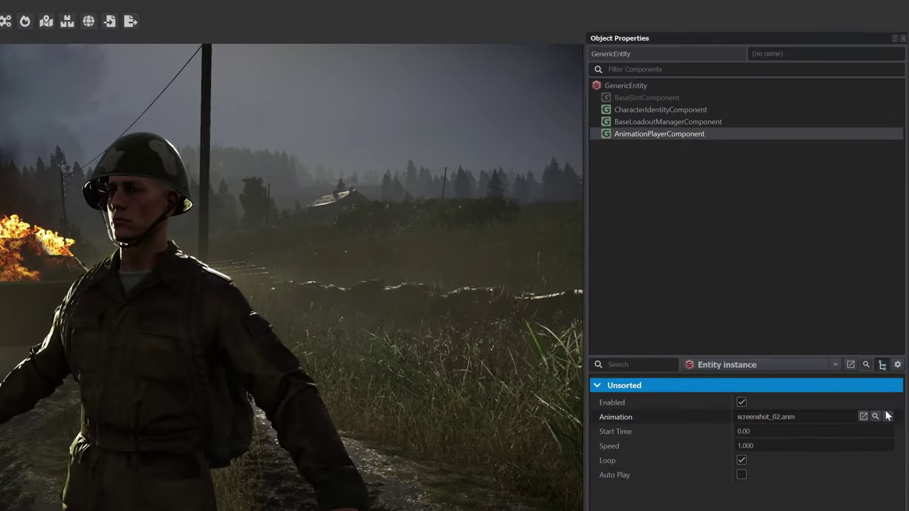
pyautogui.click(875, 416)
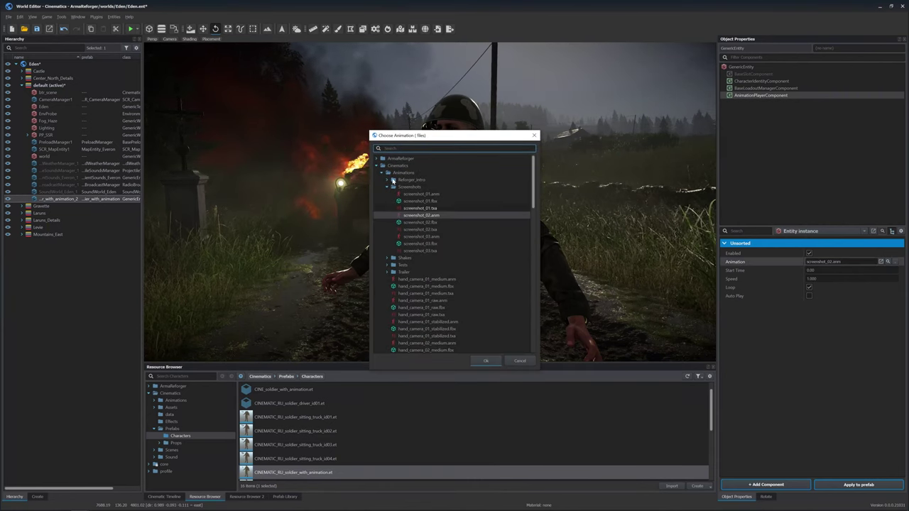
pyautogui.click(386, 187)
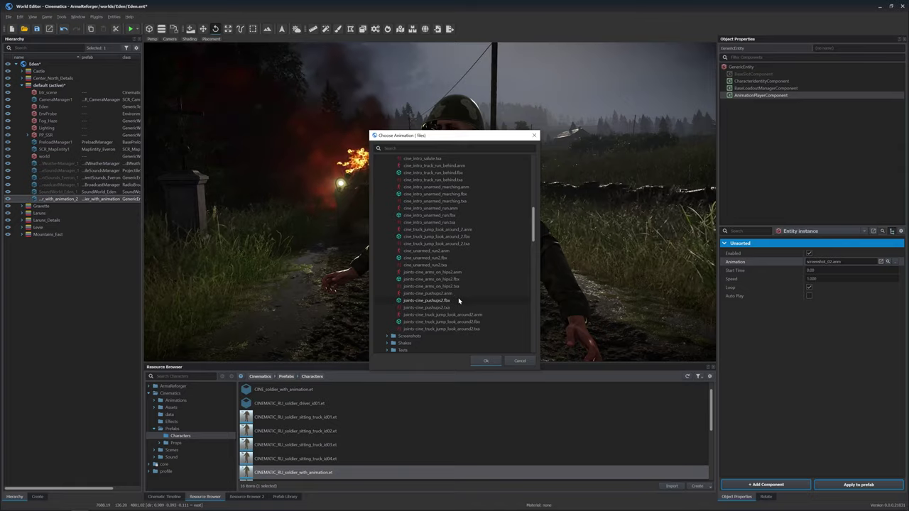
pyautogui.click(452, 295)
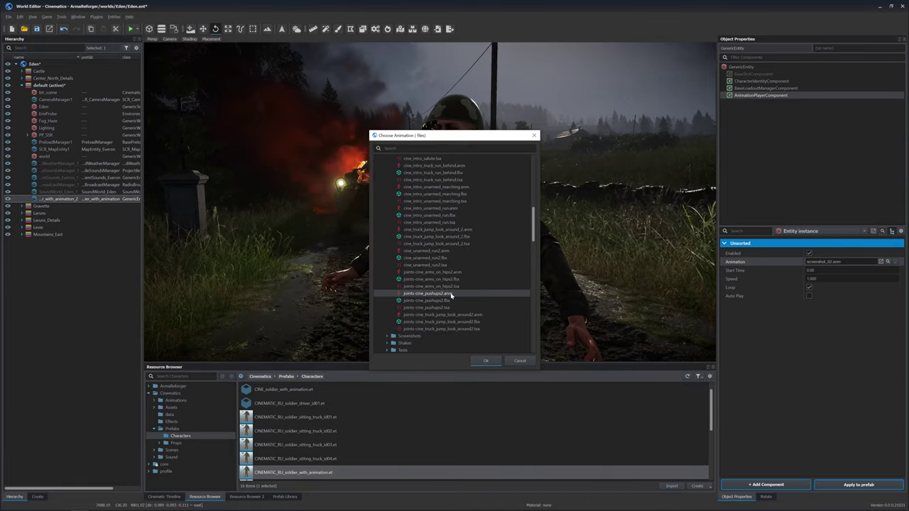
pyautogui.click(486, 361)
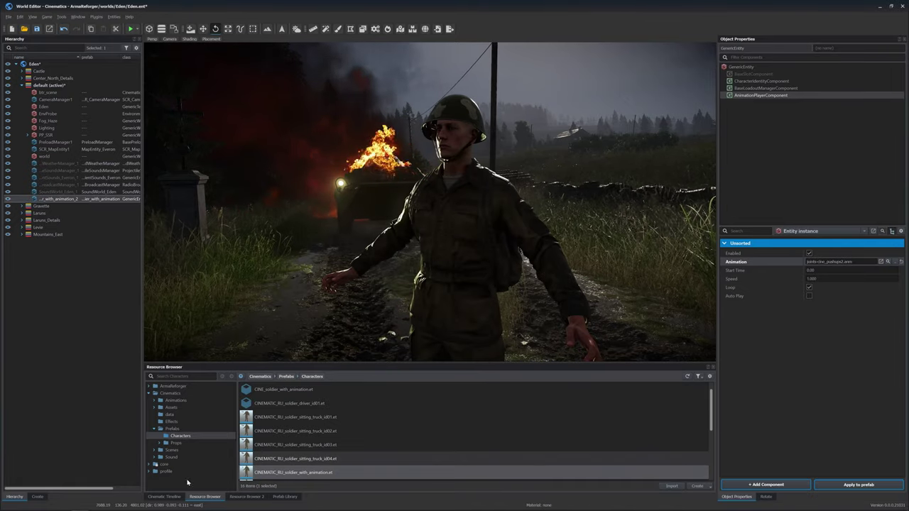
pyautogui.click(164, 496)
pyautogui.click(209, 388)
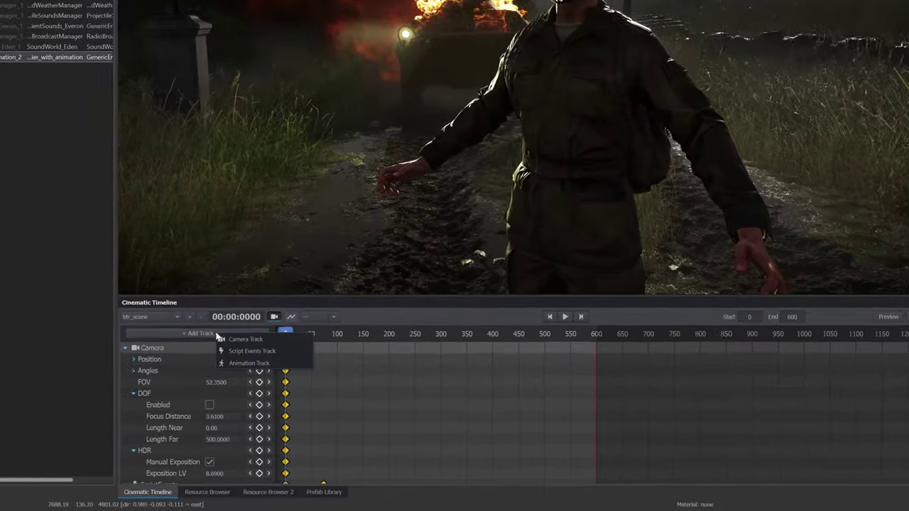
pyautogui.click(226, 407)
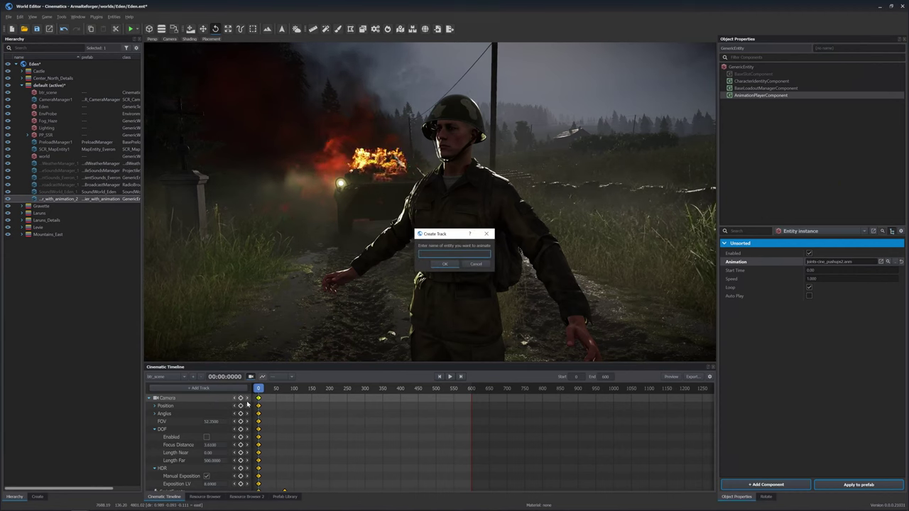
pyautogui.press('Escape')
# Name the soldier entity in front of the burning BTR "soldier".
pyautogui.click(826, 49)
pyautogui.write('soldier')
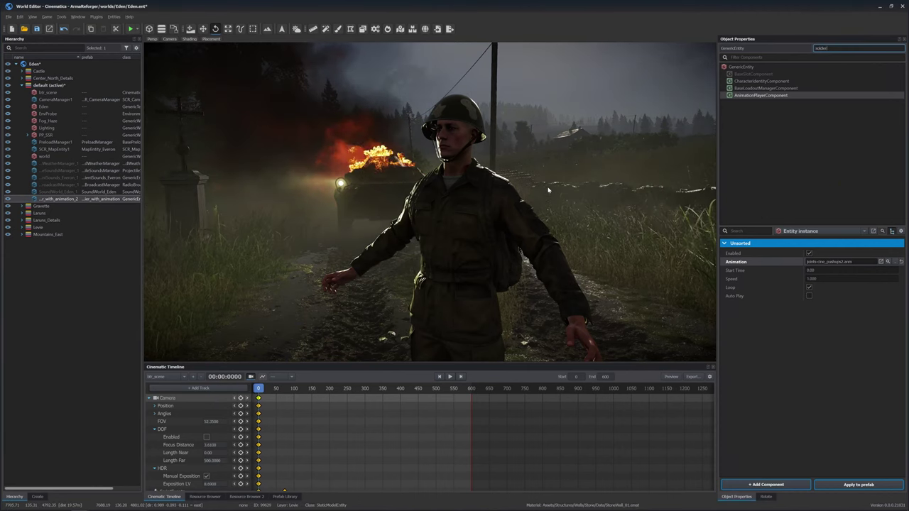
pyautogui.press('Return')
# Add an animation track for the entity "soldier" to the btr_scene timeline.
pyautogui.click(200, 389)
pyautogui.click(201, 410)
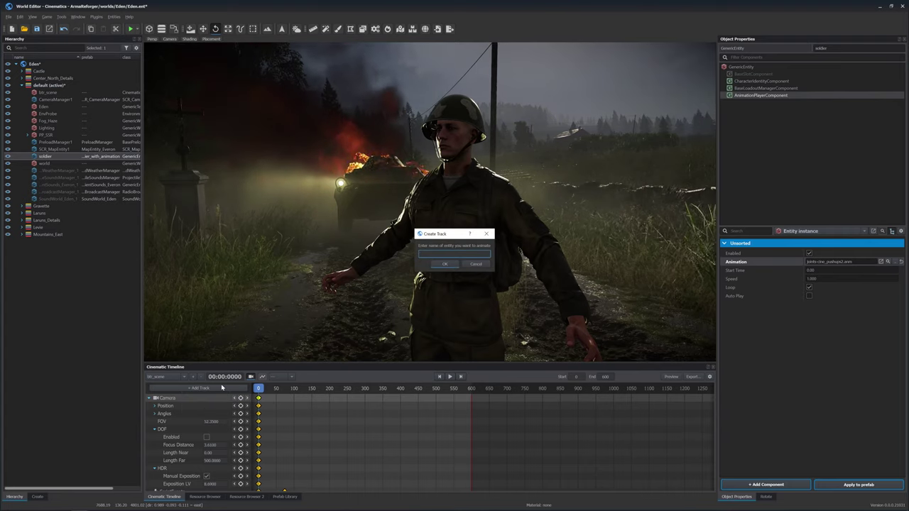
pyautogui.write('soldier')
pyautogui.press('Return')
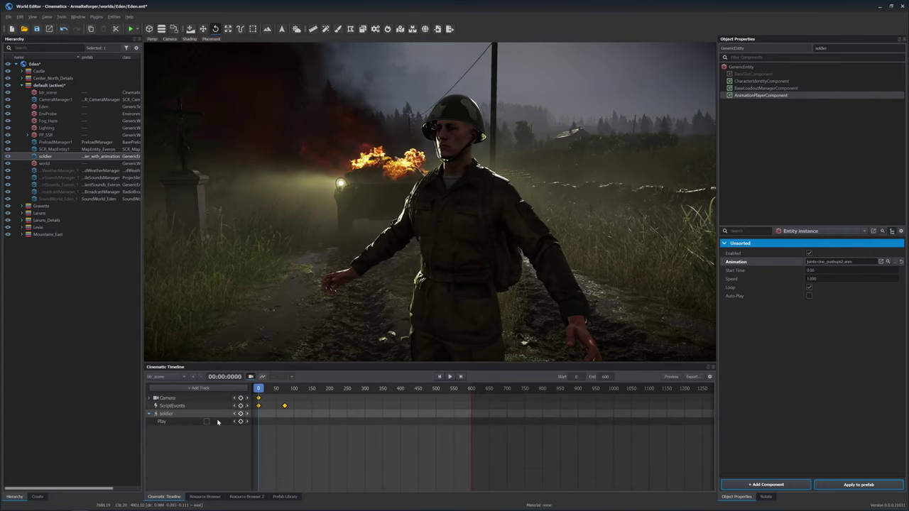
# Enable Play on the soldier track at frame 0 and scrub through the timeline to preview the push-up animation.
pyautogui.click(206, 421)
pyautogui.click(267, 389)
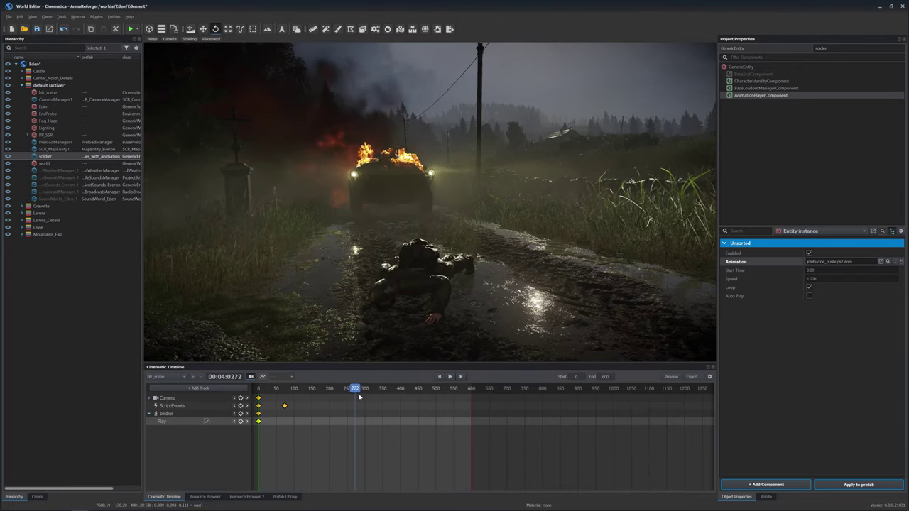
pyautogui.moveTo(378, 396); pyautogui.dragTo(395, 395)
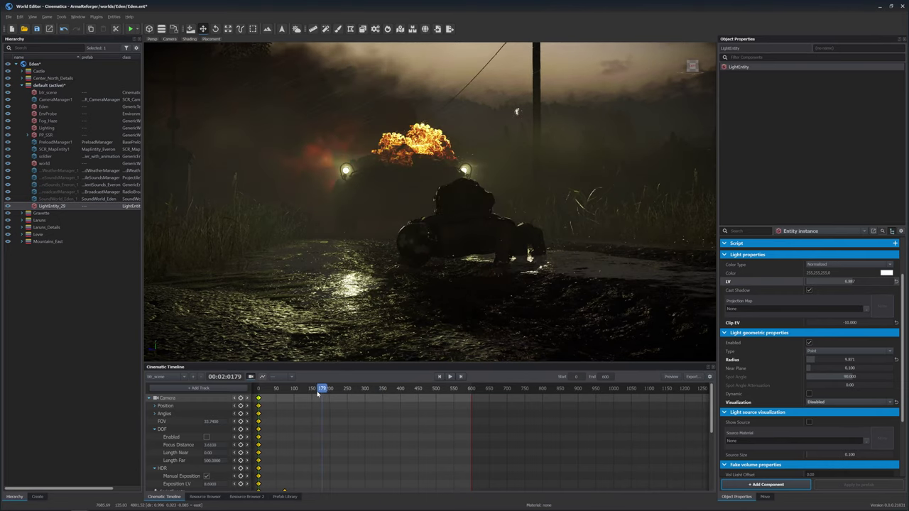
# Duplicate the push-up soldier, place the copy beside the original on the road and open the copy's AnimationPlayerComponent.
pyautogui.click(455, 216)
pyautogui.moveTo(451, 261); pyautogui.dragTo(386, 260)
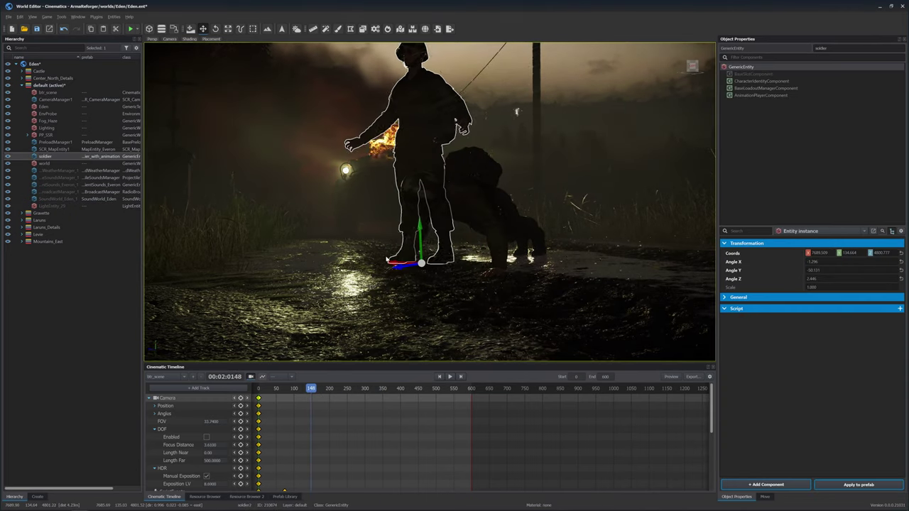
pyautogui.hotkey('ctrl', 'd')
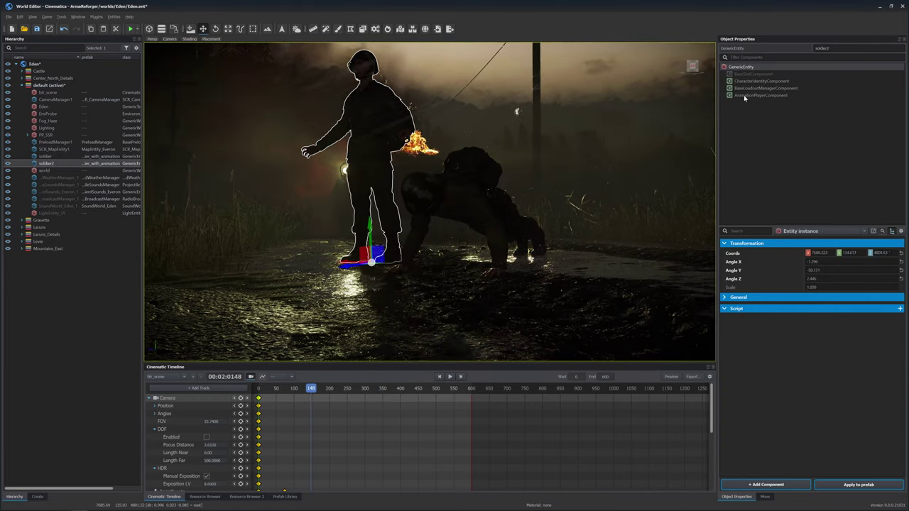
pyautogui.click(745, 96)
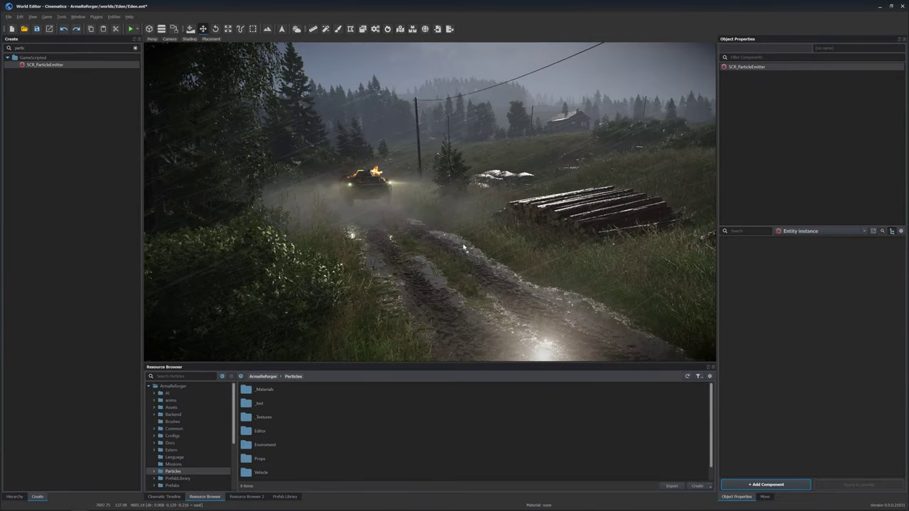
# Place an SCR_ParticleEmitter on the muddy road, assign Explosion_RPG7V1.ptc as its effect path and disable Play On Spawn.
pyautogui.click(463, 247)
pyautogui.click(187, 376)
pyautogui.write('rpg e')
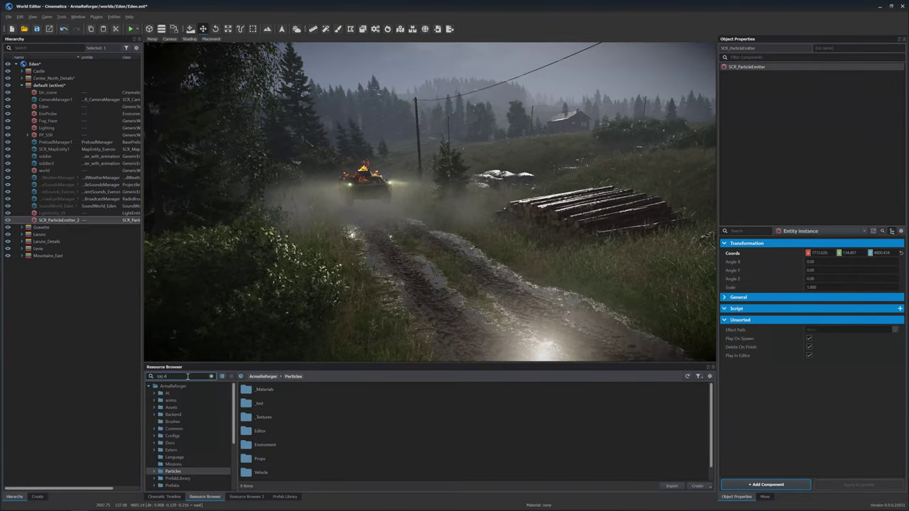
pyautogui.write('xplos')
pyautogui.moveTo(275, 390); pyautogui.dragTo(826, 330)
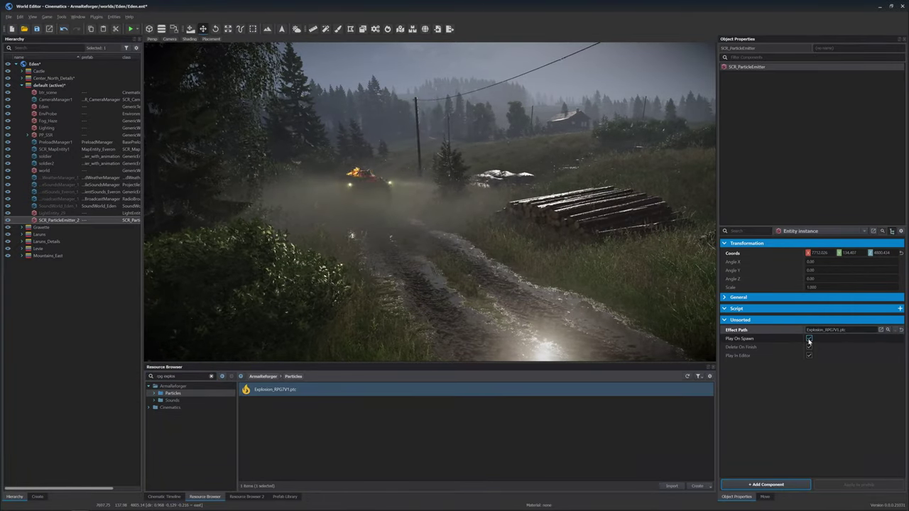
pyautogui.click(809, 339)
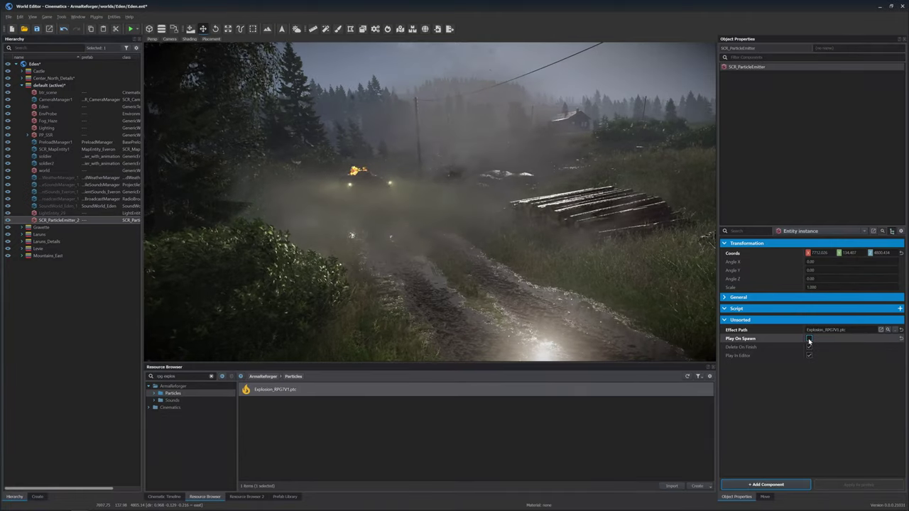
# Open Explosion_RPG7V1.ptc in the Particle Editor, set the smoke_explosion_mushroom material to Smoke_Explosion_01.emat and replay the effect.
pyautogui.click(880, 330)
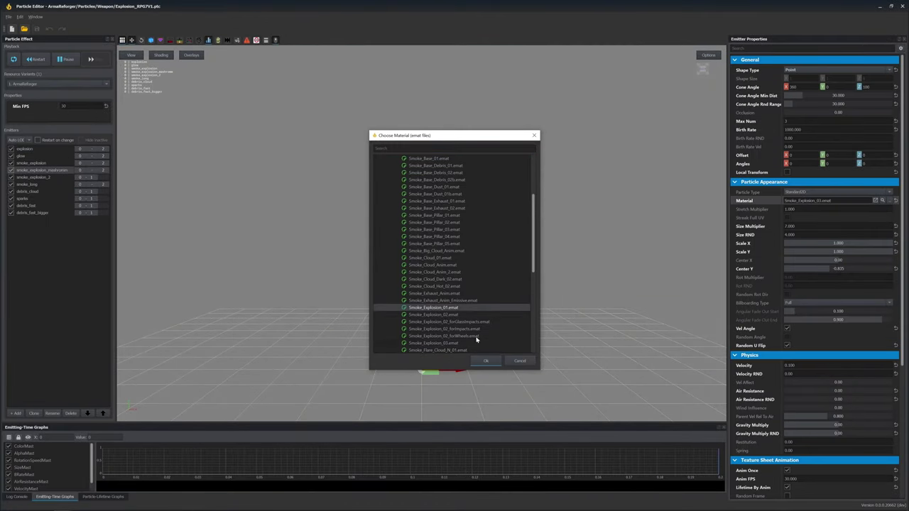
pyautogui.click(486, 361)
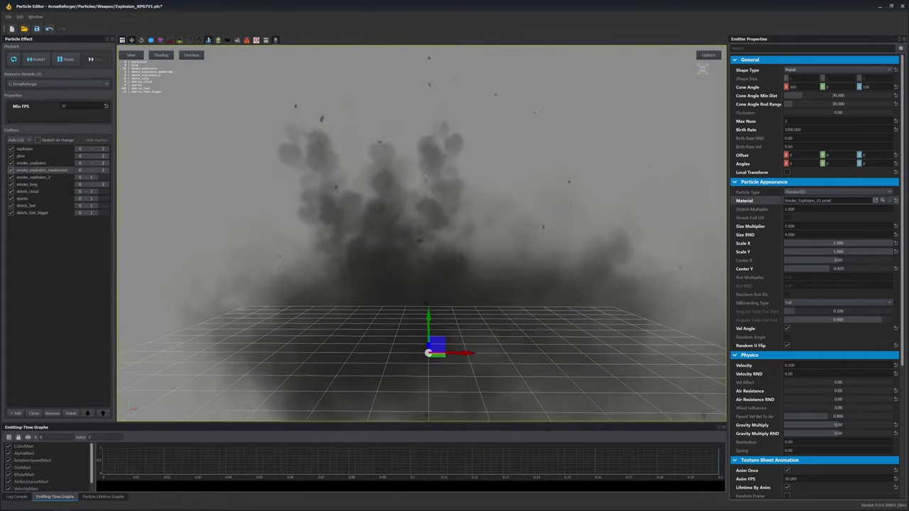
pyautogui.click(34, 60)
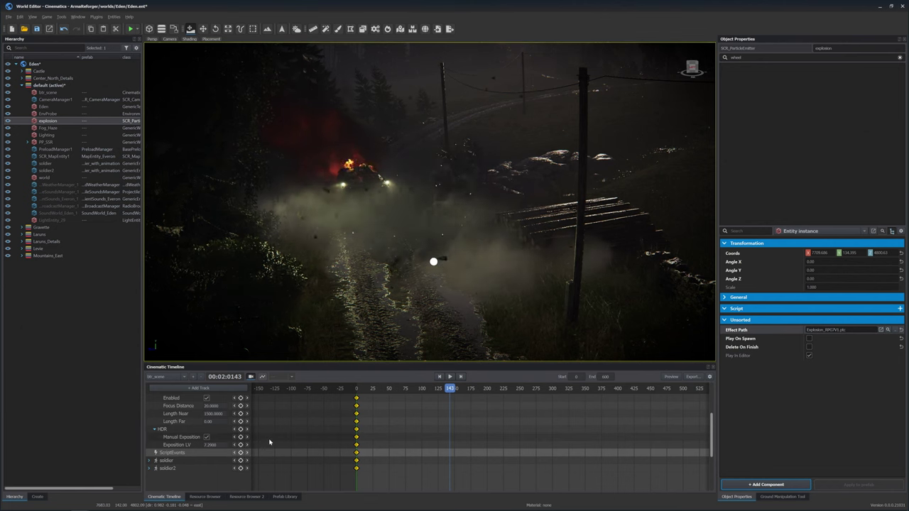
# Add a ScriptEvents keyframe and, in OnKeyFrame_ScriptEvents_236, find the SCR_ParticleEmitter named "explosion" and call its Play().
pyautogui.click(241, 452)
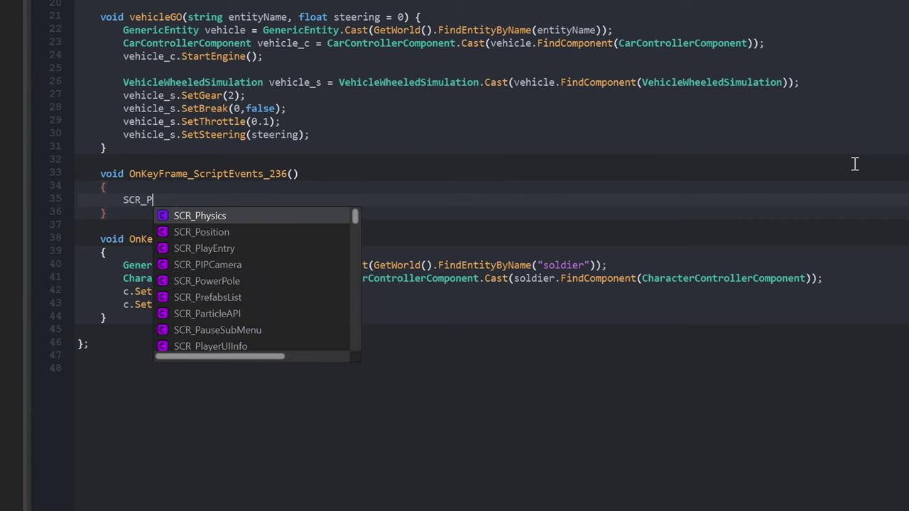
pyautogui.write('articleEmitter')
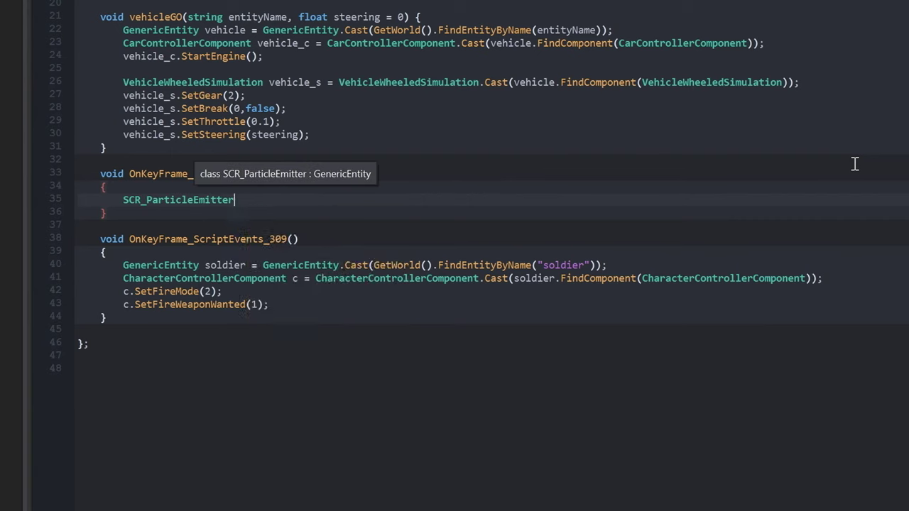
pyautogui.write(' explosion = SCR_ParticleEmitter.Cast(GetWorl')
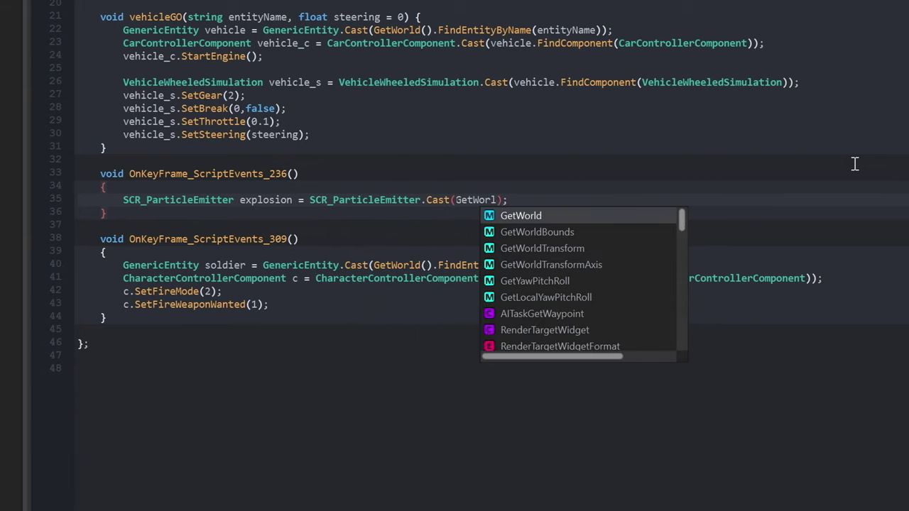
pyautogui.write('d().FindEntityByName(explosio')
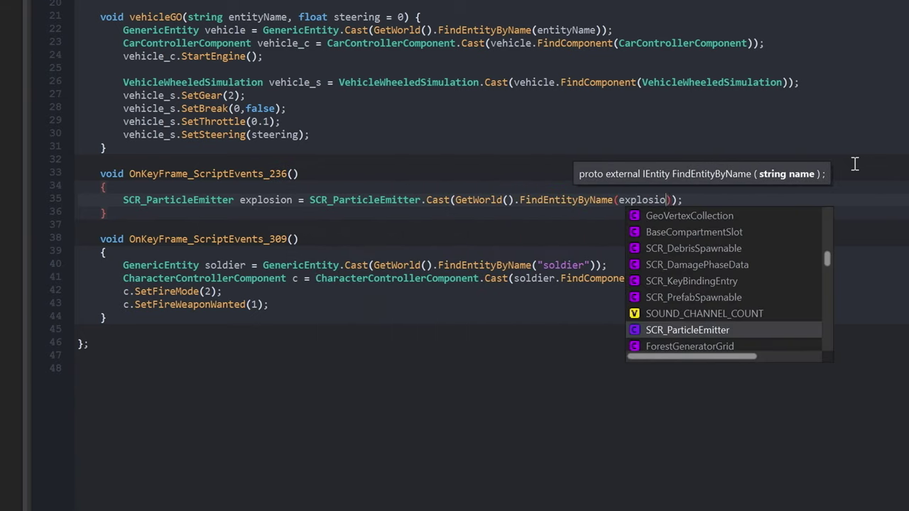
pyautogui.write('n')
pyautogui.press('End')
pyautogui.press('Return')
pyautogui.write('explosion.Play')
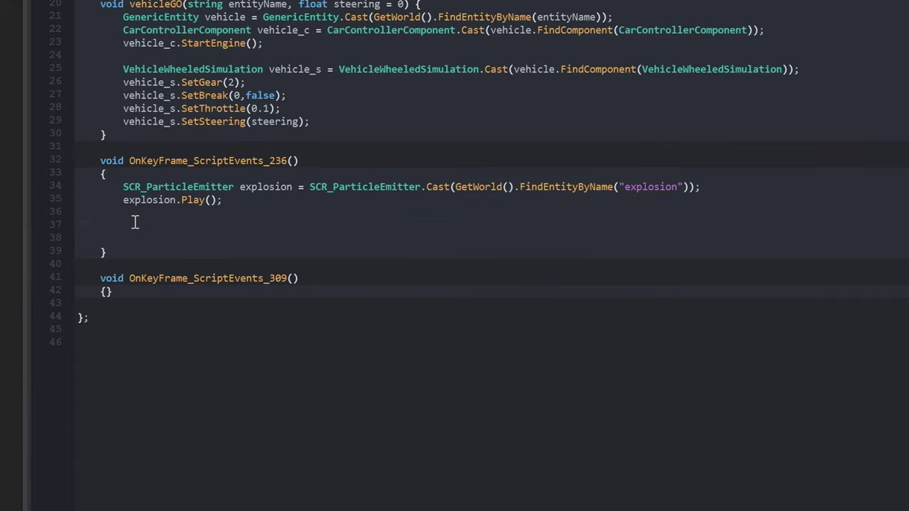
# In OnKeyFrame_ScriptEvents_236, get BTR1 as vehicle, define velocity as Vector(0, -2, -3) and add a velocity-setting call on vehicle.GetPhysics().
pyautogui.press('Return')
pyautogui.write('vector velo')
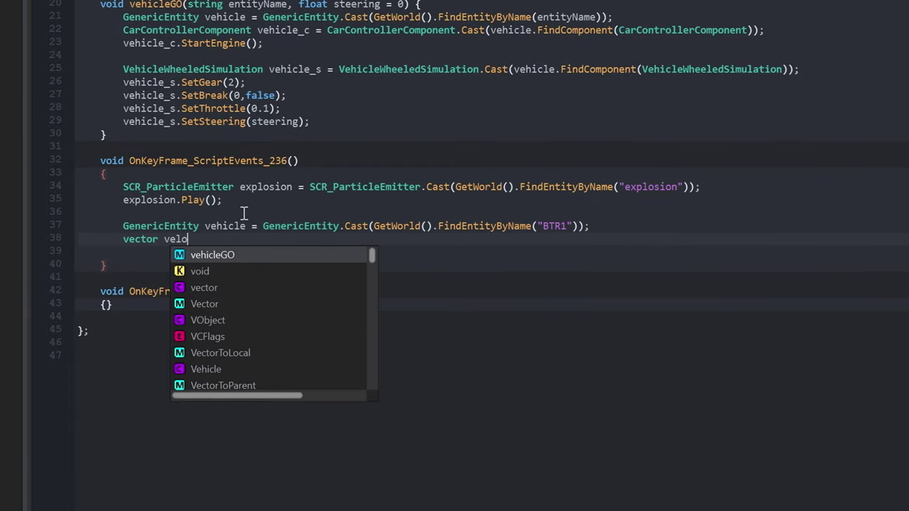
pyautogui.write('city = Vecto')
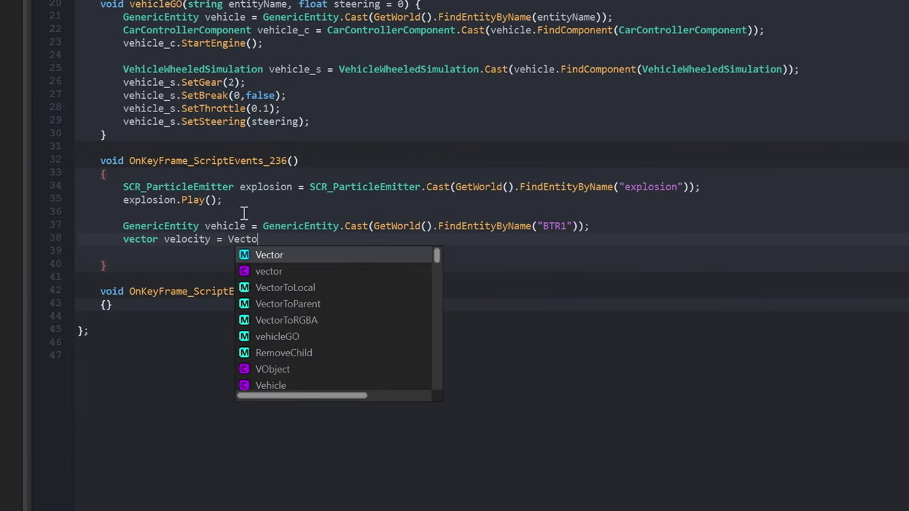
pyautogui.write('r(0, -2, -3);')
pyautogui.press('Return')
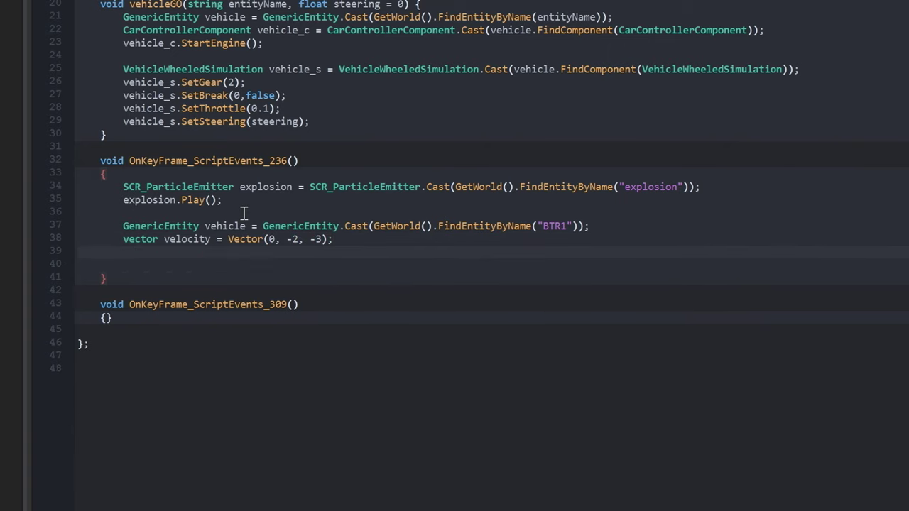
pyautogui.write('vehicle.GetPhysics().Set')
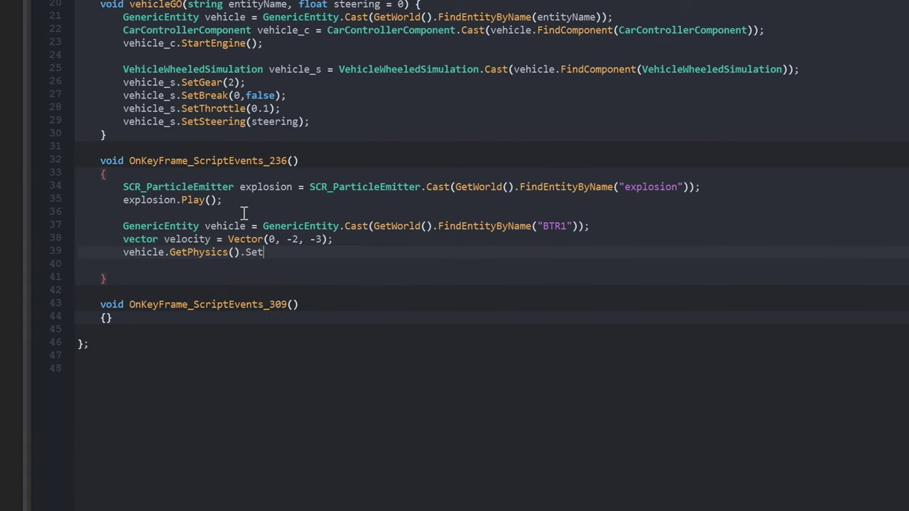
pyautogui.write('ve')
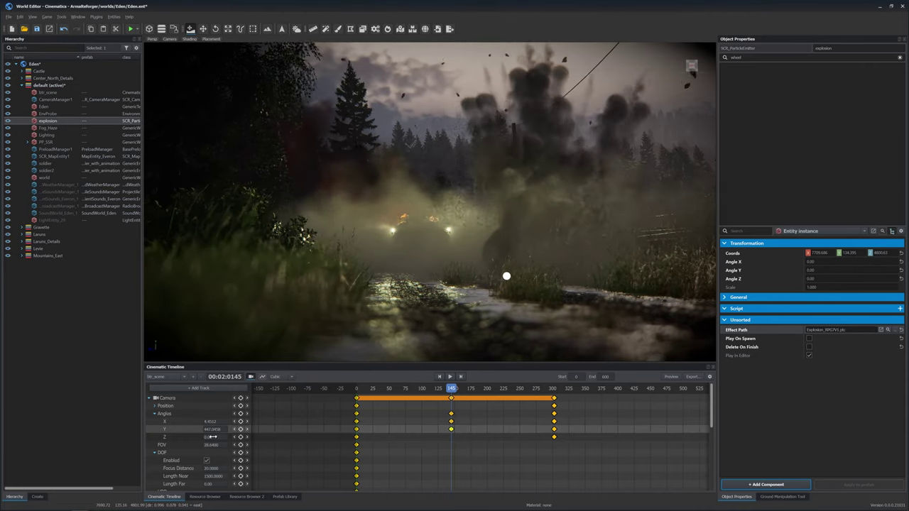
# Adjust the camera's Z and X angles around frames 145 to 151 so the view shakes during the explosion.
pyautogui.moveTo(205, 437); pyautogui.dragTo(157, 440)
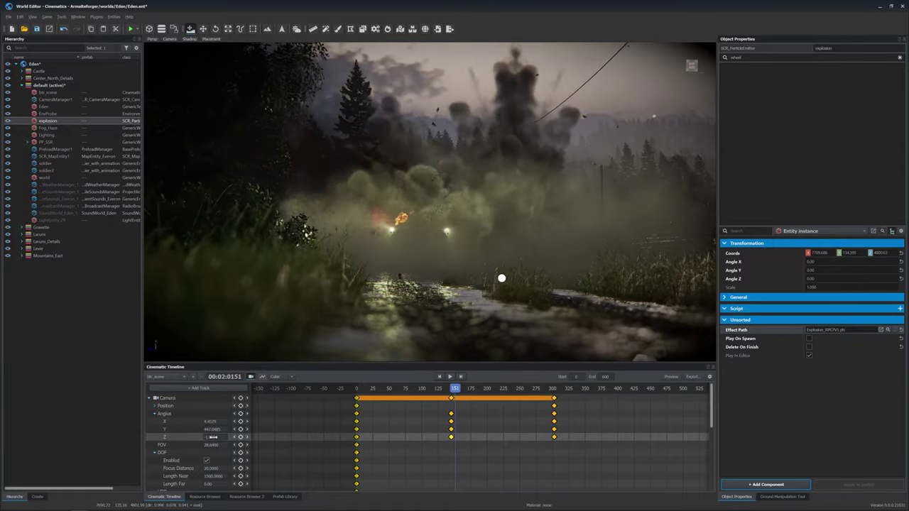
pyautogui.moveTo(213, 438); pyautogui.dragTo(437, 438)
pyautogui.moveTo(214, 422); pyautogui.dragTo(192, 432)
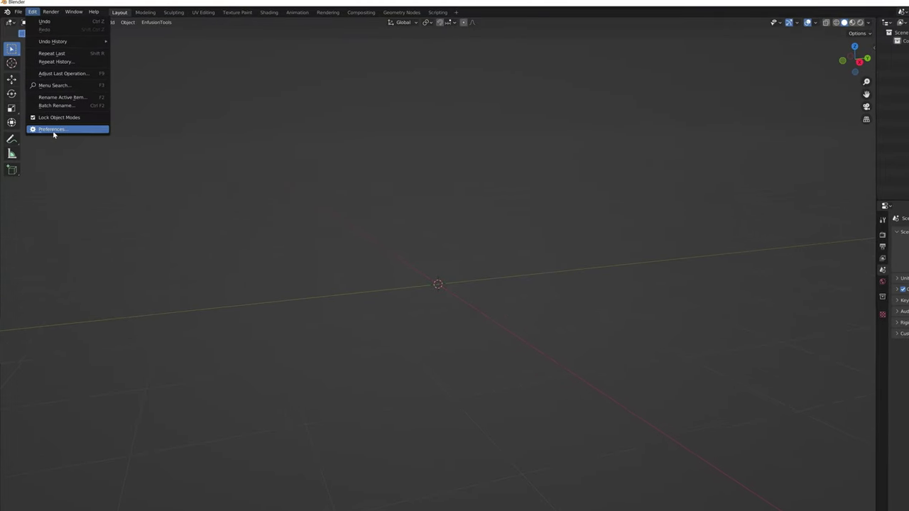
# Switch to Blender, open the preferences and search the add-ons for "enfusi".
pyautogui.click(54, 131)
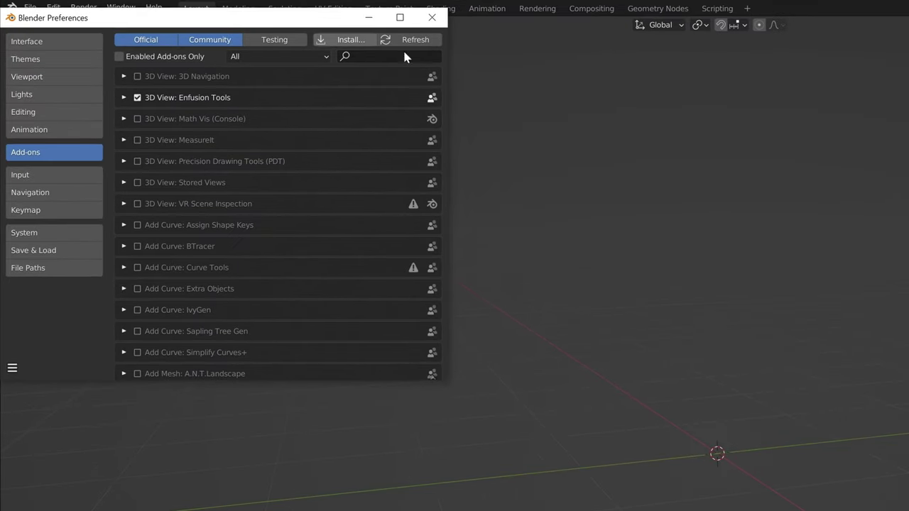
pyautogui.click(424, 56)
pyautogui.write('enfusi')
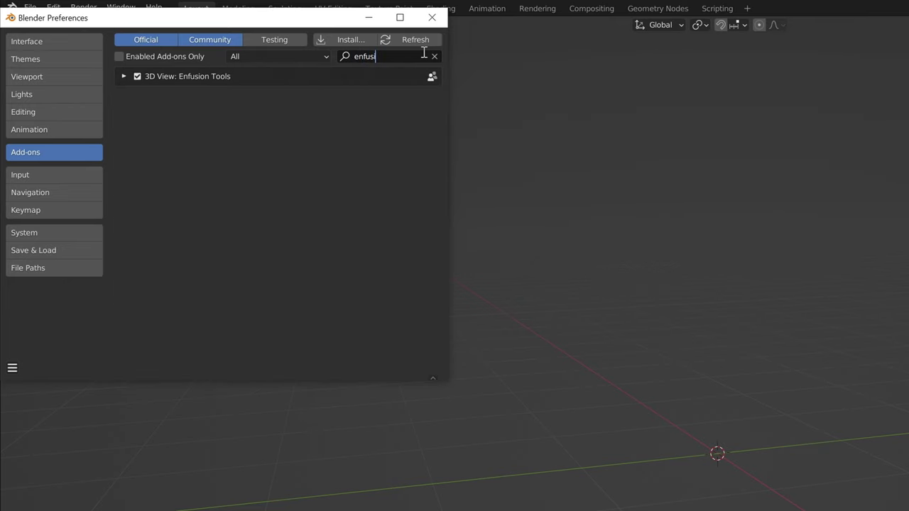
# Import M113_wreck.fbx from the Wrecks\M113 folder through Enfusion Tools' FBX import.
pyautogui.click(123, 77)
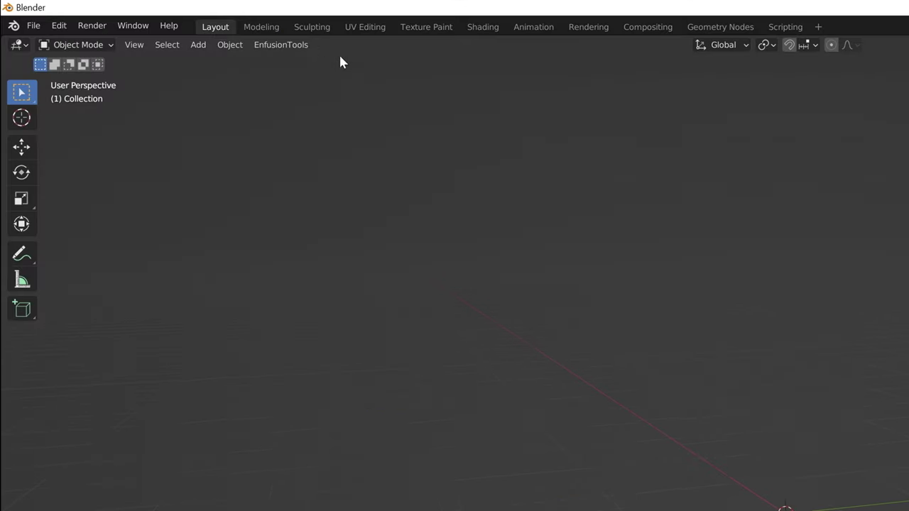
pyautogui.click(281, 44)
pyautogui.moveTo(304, 67)
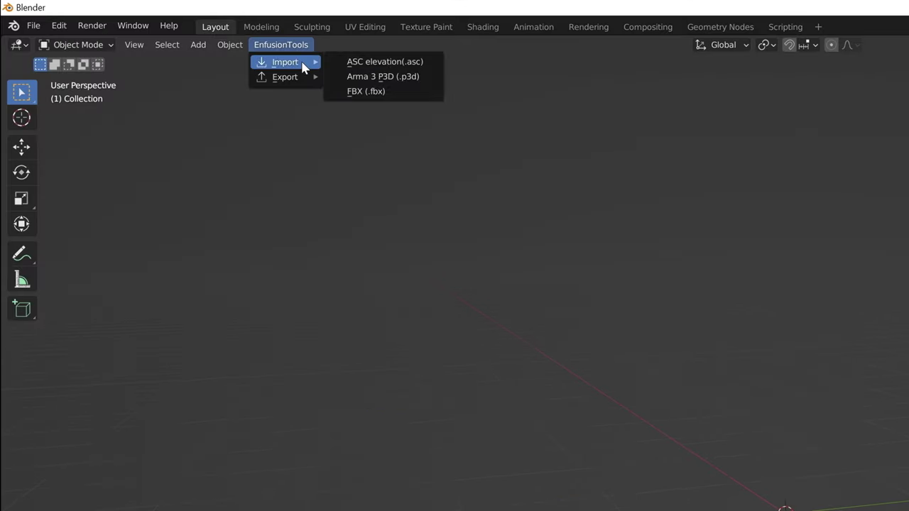
pyautogui.click(396, 92)
pyautogui.click(382, 190)
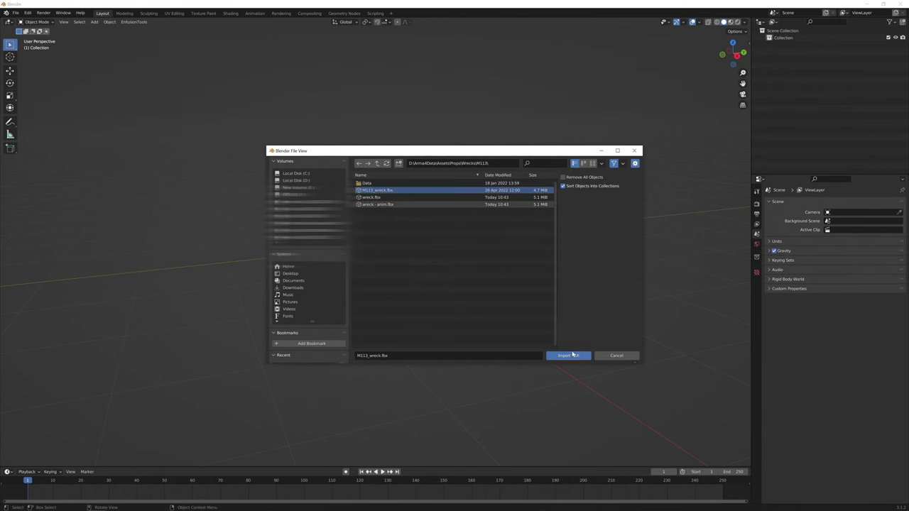
pyautogui.click(572, 354)
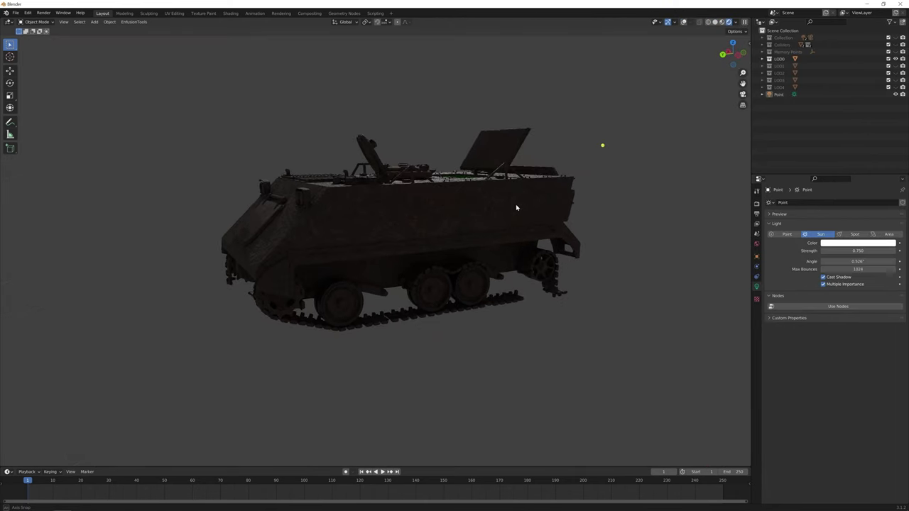
# Add an armature to the M113 scene and move its bone toward the open round hatch.
pyautogui.click(94, 22)
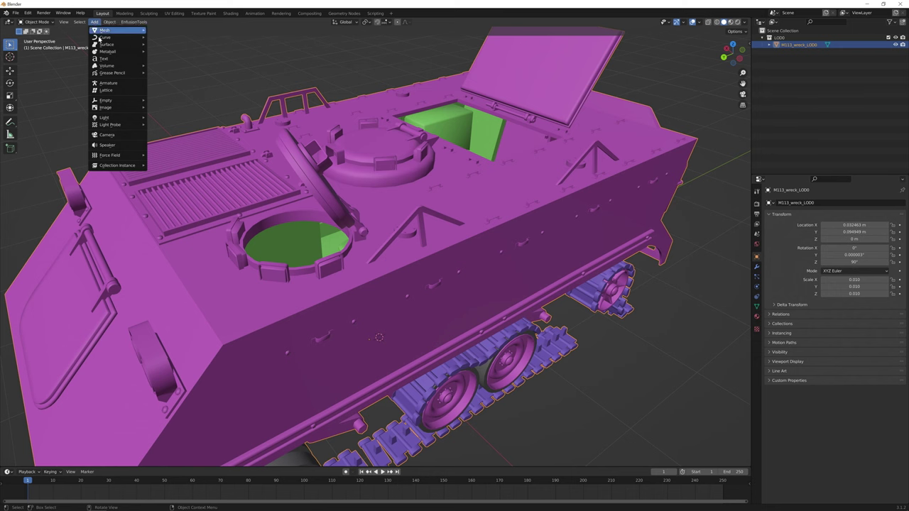
pyautogui.click(118, 84)
pyautogui.click(447, 145)
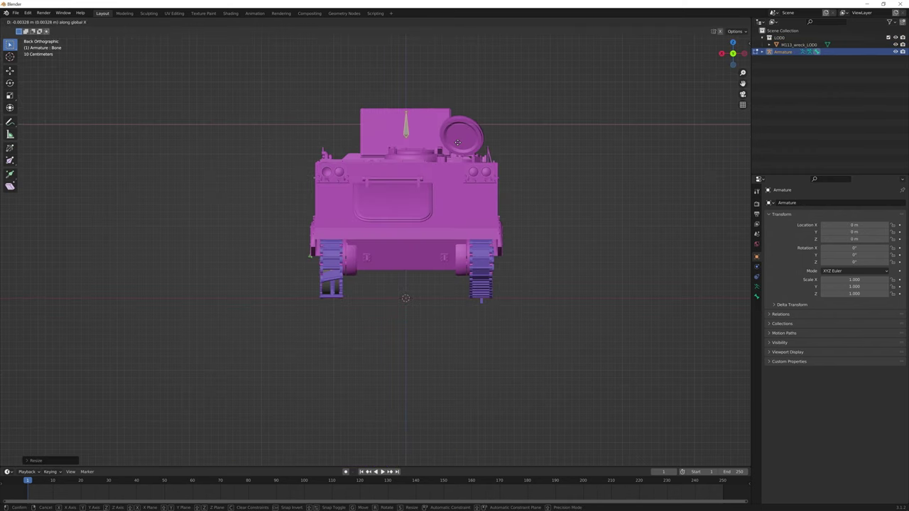
pyautogui.press('g')
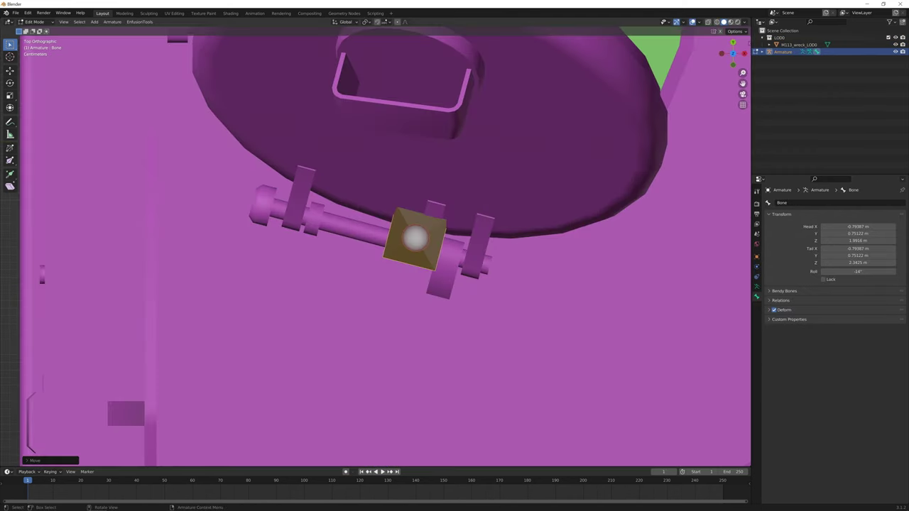
# Fit the bone to the round hatch's hinge and parent the M113 wreck mesh to the armature.
pyautogui.press('s')
pyautogui.press('g')
pyautogui.press('z')
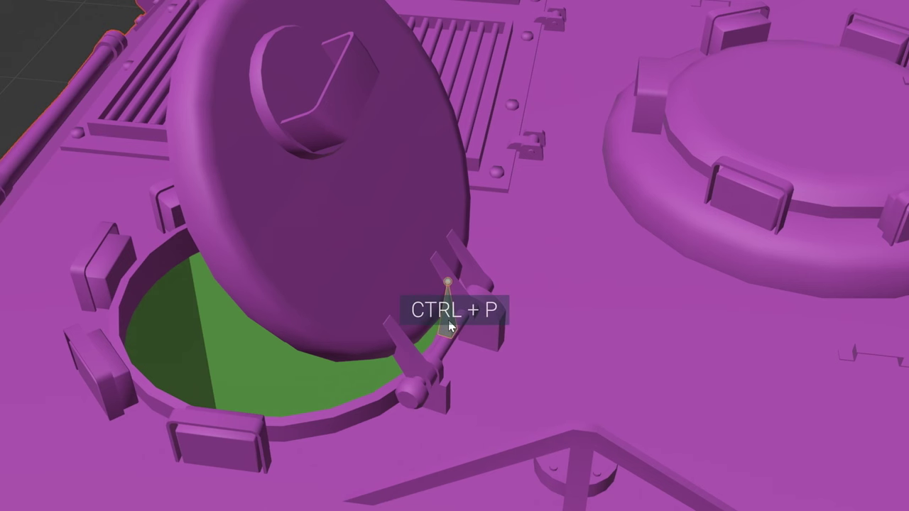
pyautogui.hotkey('ctrl', 'p')
pyautogui.click(510, 209)
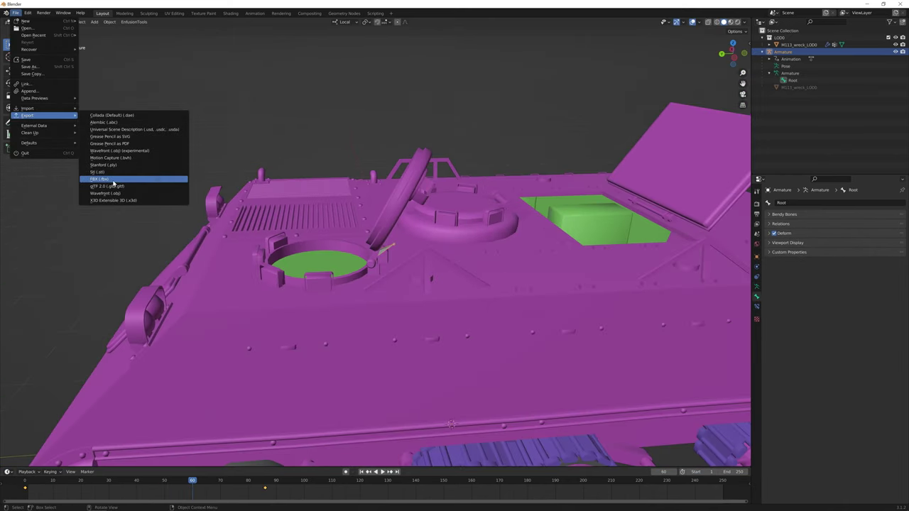
# Set up an FBX export limited to Armature and Mesh objects, with Bake Animation on and Add Leaf Bones off.
pyautogui.click(113, 179)
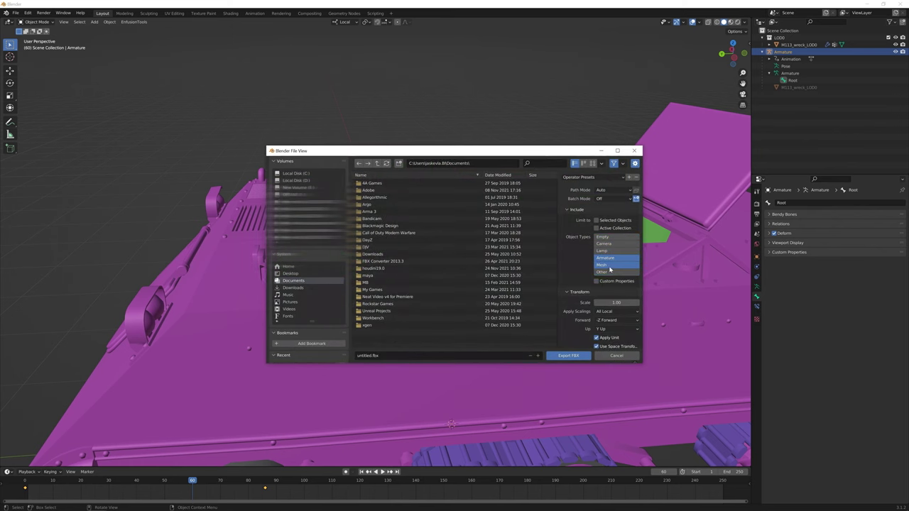
pyautogui.scroll(-3, 617, 336)
pyautogui.click(568, 344)
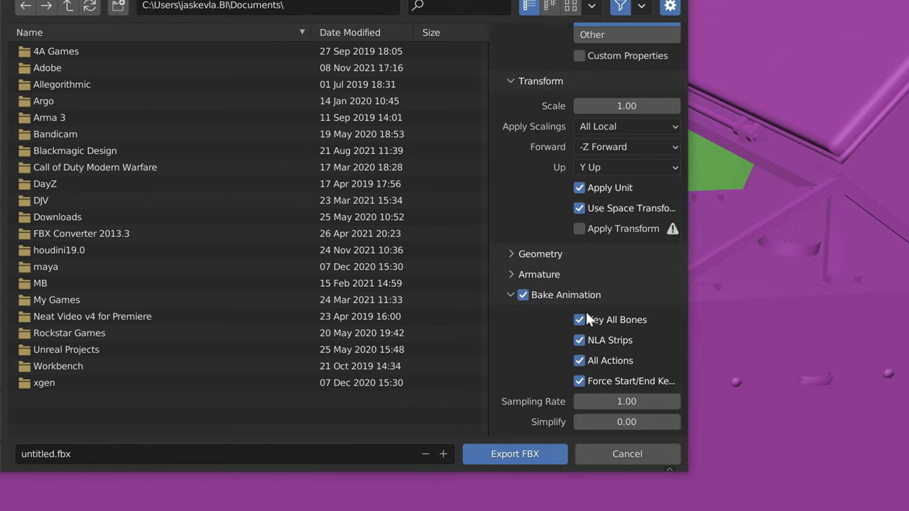
pyautogui.click(525, 276)
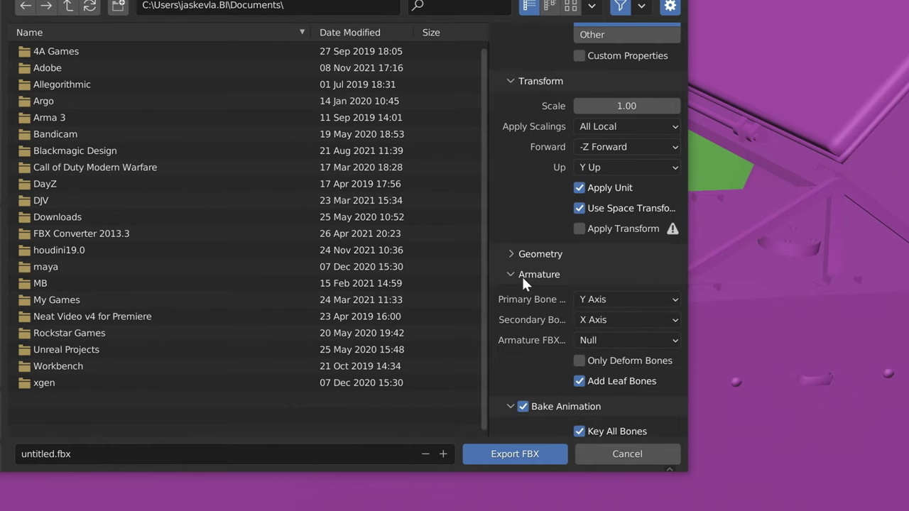
pyautogui.click(576, 380)
pyautogui.click(41, 455)
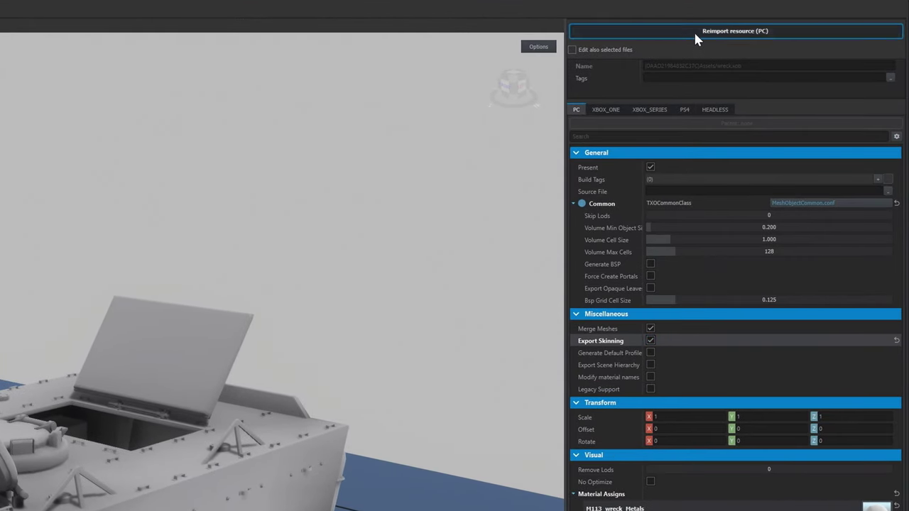
# In Enfusion Workbench, reimport wreck.xob with Export Skinning enabled and open its bone details.
pyautogui.click(695, 34)
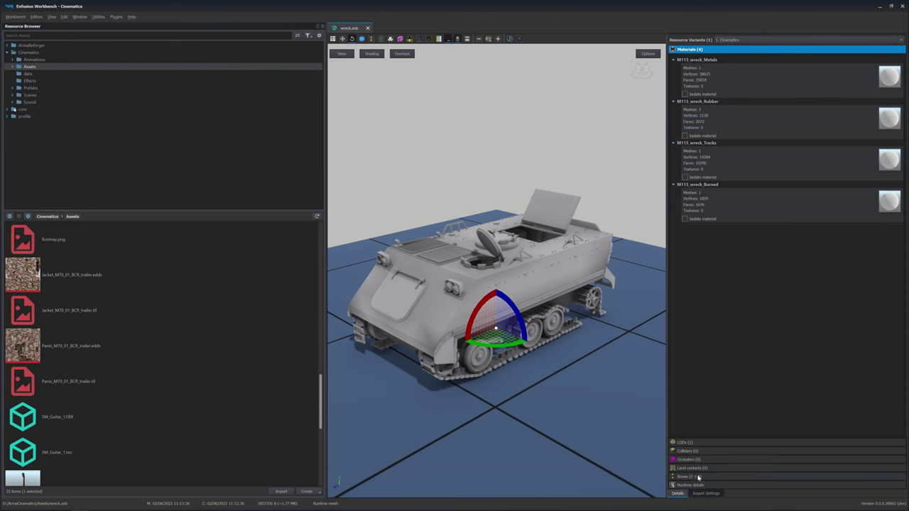
pyautogui.click(692, 477)
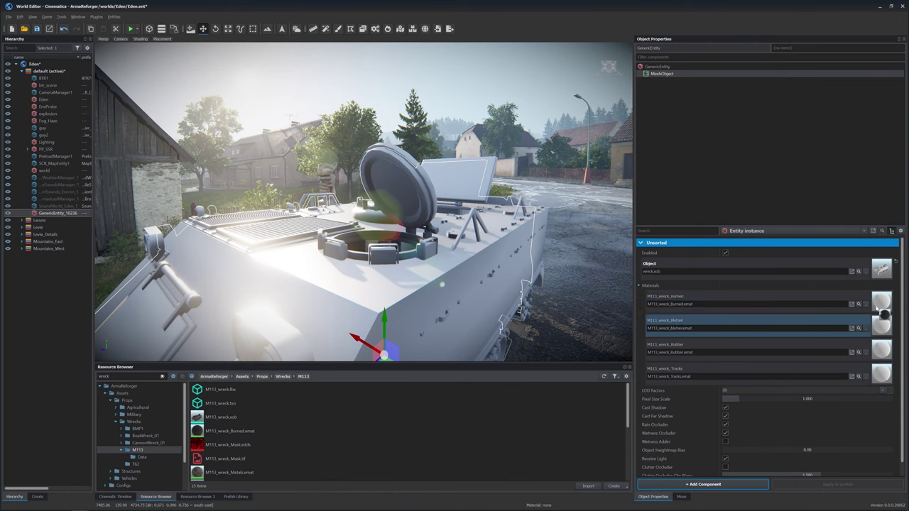
# Assign the M113_wreck Burned, Metals, Rubber and Tracks .emat materials to the matching slots of the wreck's MeshObject.
pyautogui.click(230, 431)
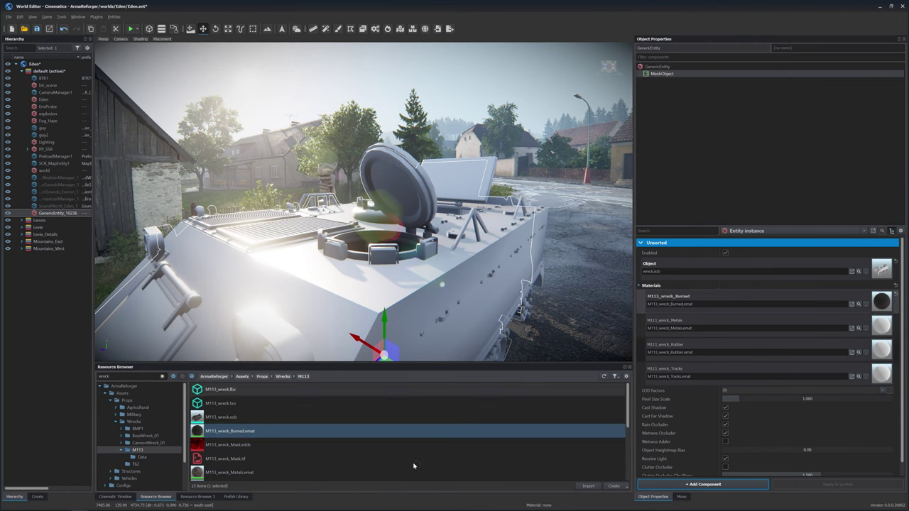
pyautogui.click(247, 472)
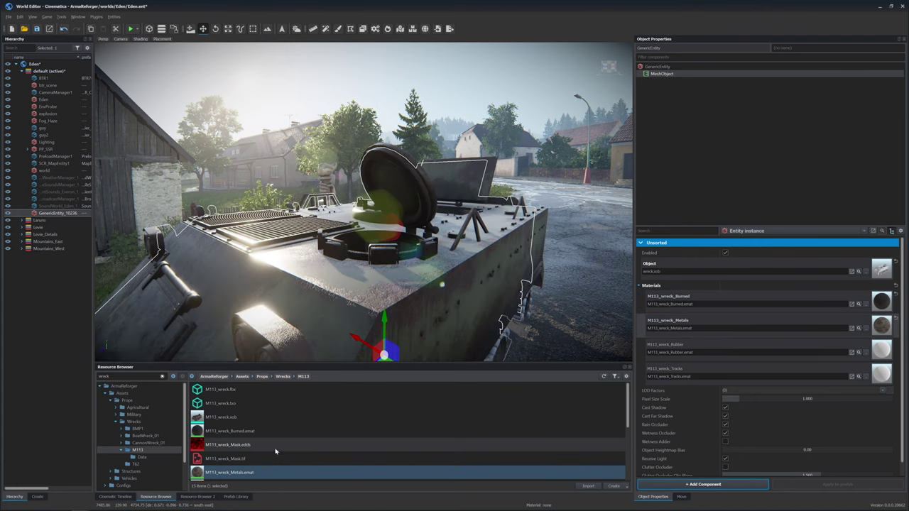
pyautogui.scroll(-2, 242, 433)
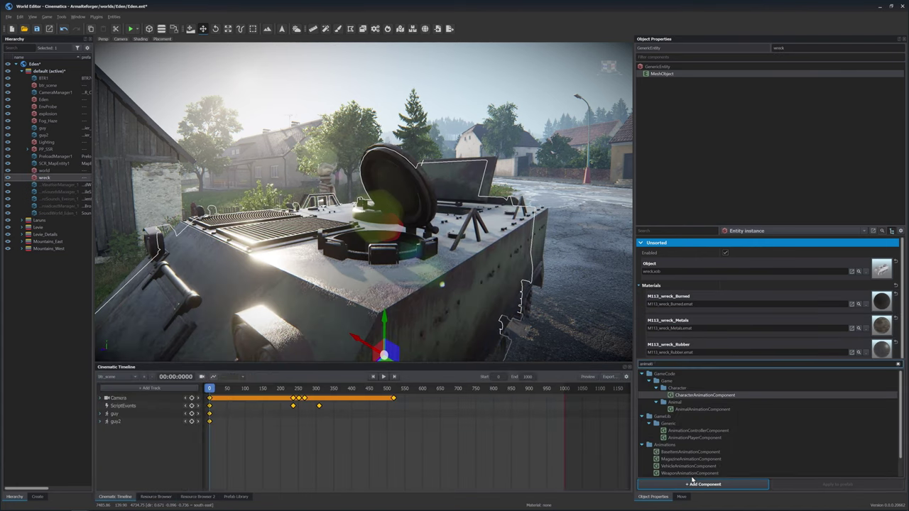
# Add an AnimationPlayerComponent to the wreck entity and assign wreck_animation.anm as its animation.
pyautogui.doubleClick(696, 389)
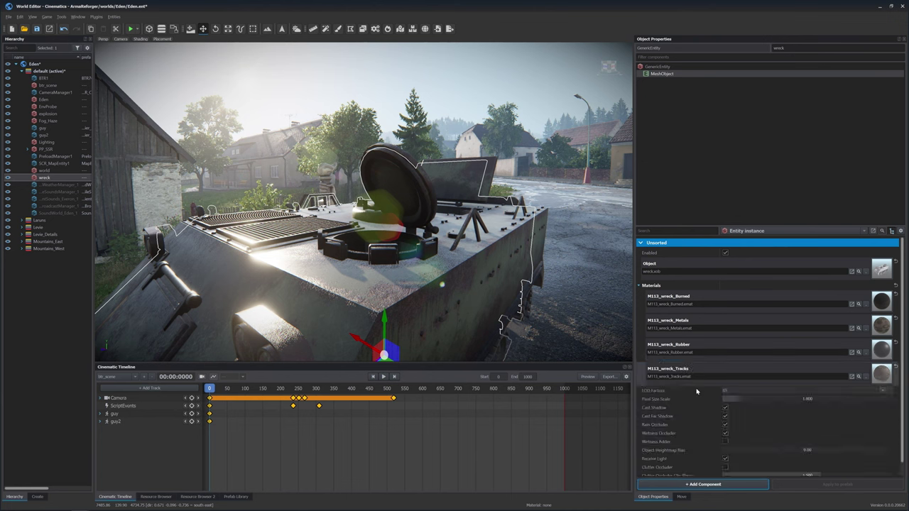
pyautogui.click(894, 261)
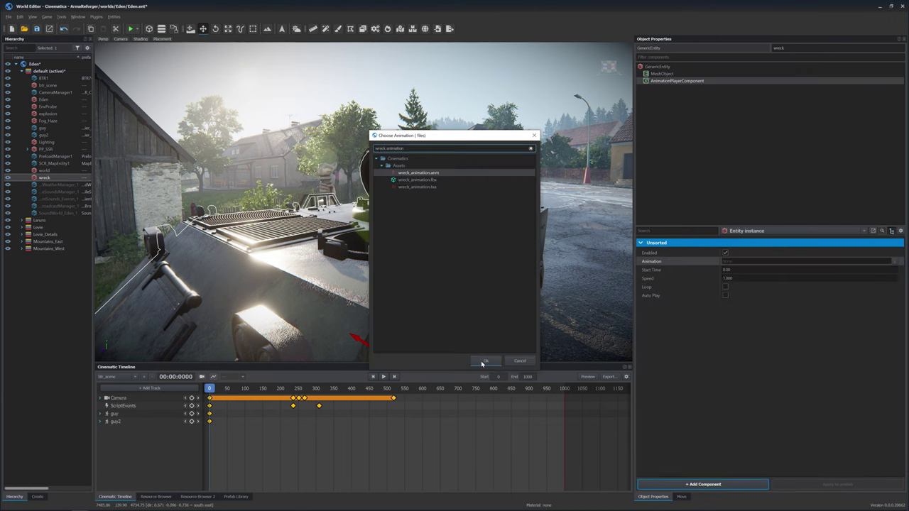
pyautogui.click(483, 363)
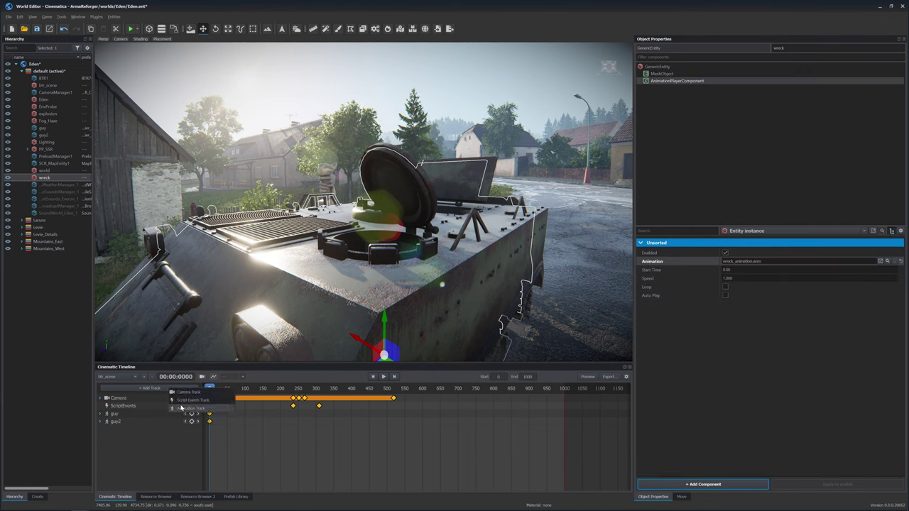
# Add an animation track for the wreck entity to btr_scene's cinematic timeline and enable its Play property.
pyautogui.click(183, 408)
pyautogui.press('Return')
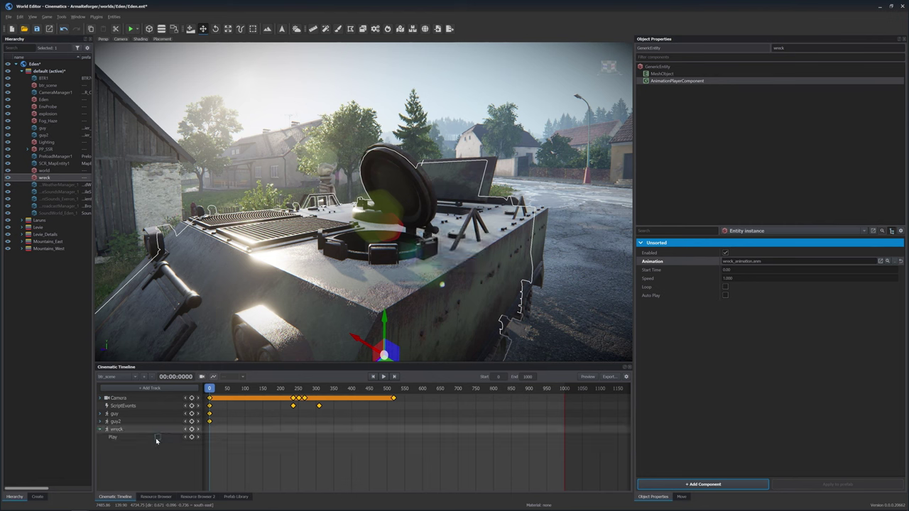
pyautogui.click(157, 438)
pyautogui.moveTo(241, 391)
pyautogui.mouseDown()
pyautogui.moveTo(257, 393)
pyautogui.moveTo(241, 401)
pyautogui.moveTo(252, 409)
pyautogui.mouseUp()
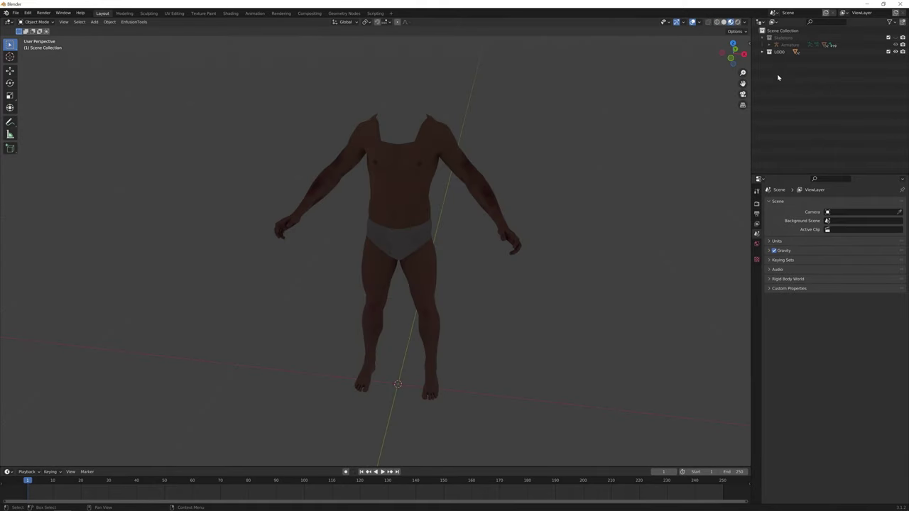
# Switch to Blender, expand the character's Armature in the Skeletons collection and make its bones visible.
pyautogui.click(777, 45)
pyautogui.click(770, 45)
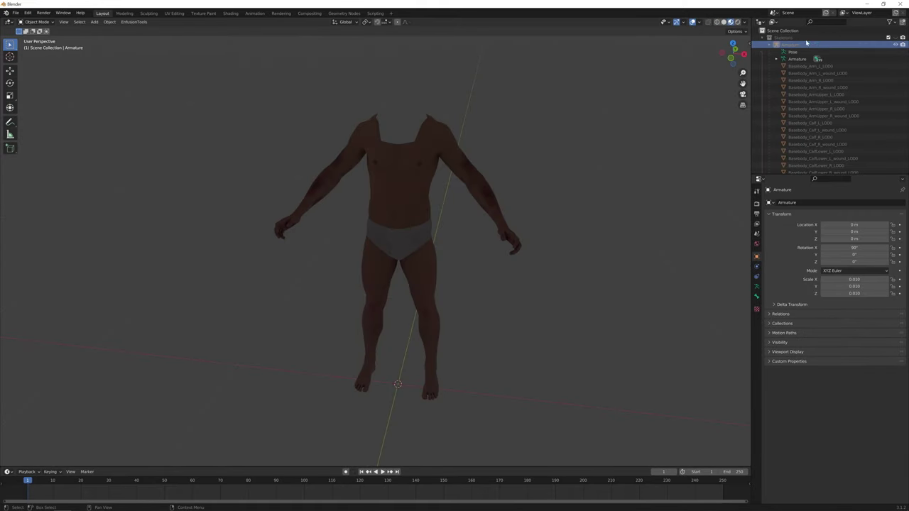
pyautogui.click(887, 37)
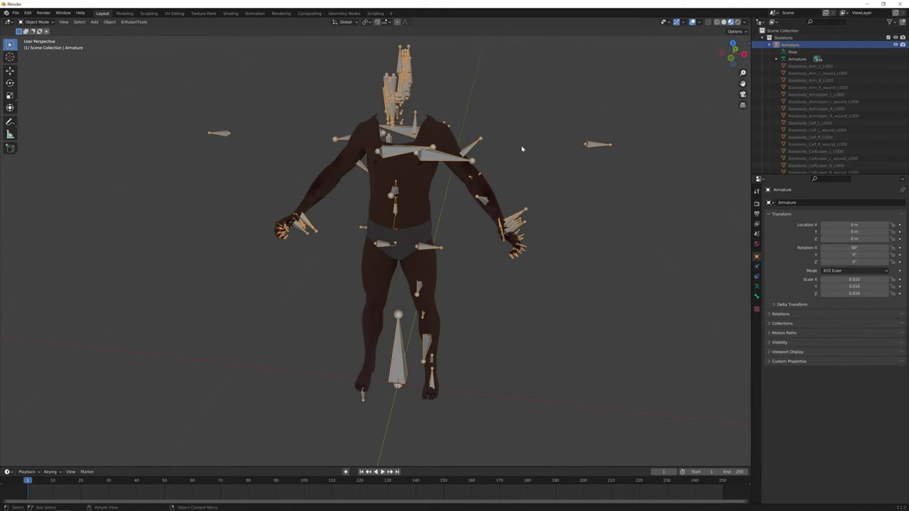
# Import the WashingMachine_01 model beside the character body with Enfusion Tools and scale it down to 0.004.
pyautogui.click(134, 22)
pyautogui.click(135, 29)
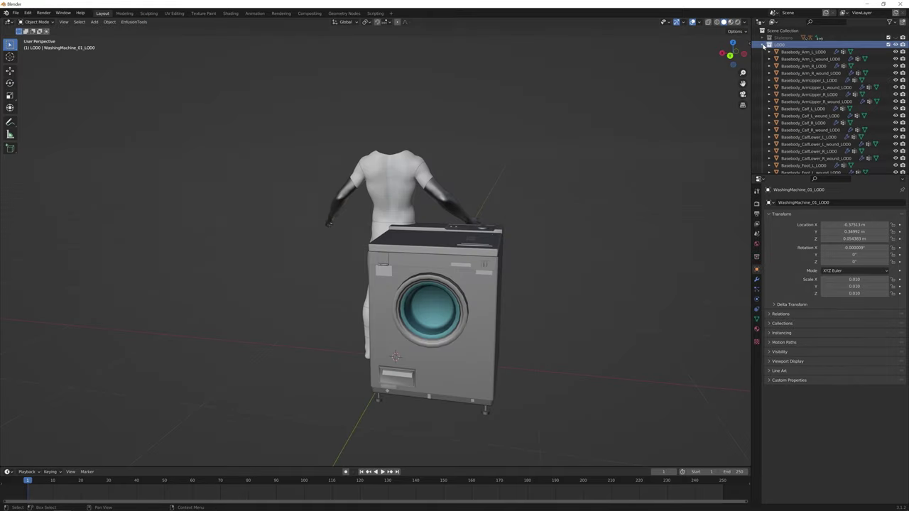
pyautogui.moveTo(597, 235)
pyautogui.mouseDown(button='middle')
pyautogui.moveTo(489, 235)
pyautogui.moveTo(595, 238)
pyautogui.mouseUp(button='middle')
pyautogui.click(440, 298)
pyautogui.press('s')
pyautogui.click(433, 348)
pyautogui.moveTo(313, 319); pyautogui.dragTo(412, 319, button='middle')
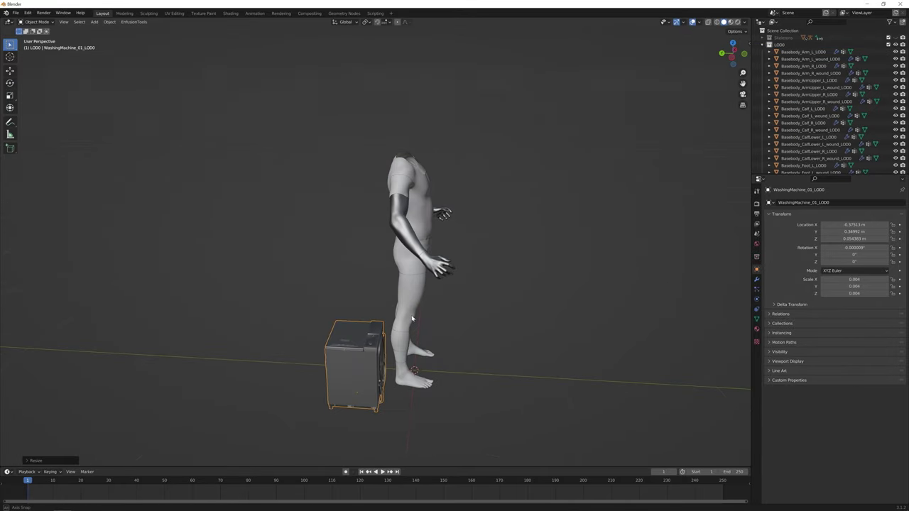